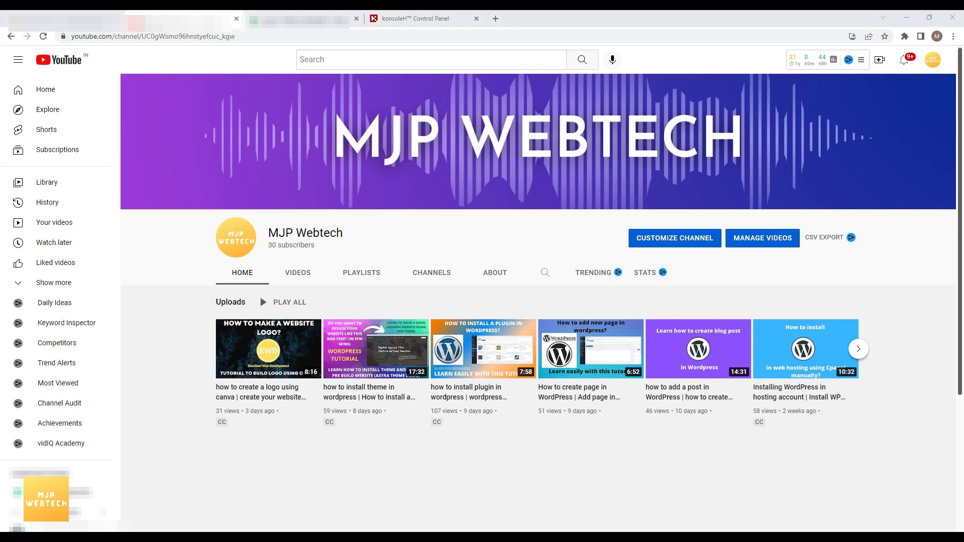
# Log in to the site's WordPress admin with the prefilled credentials and examine how the dashboard page loads.
pyautogui.click(285, 21)
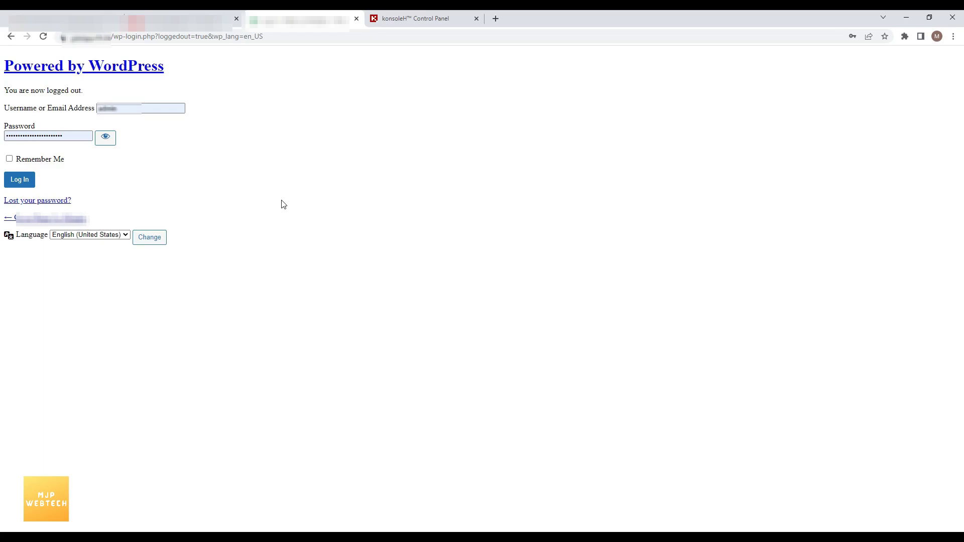
pyautogui.click(13, 184)
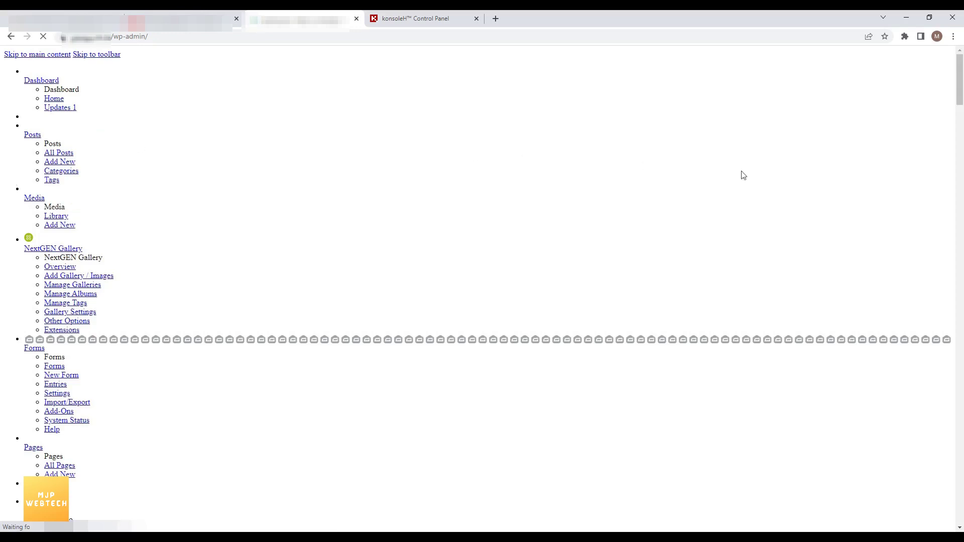
pyautogui.moveTo(961, 72)
pyautogui.mouseDown()
pyautogui.moveTo(961, 364)
pyautogui.moveTo(961, 71)
pyautogui.mouseUp()
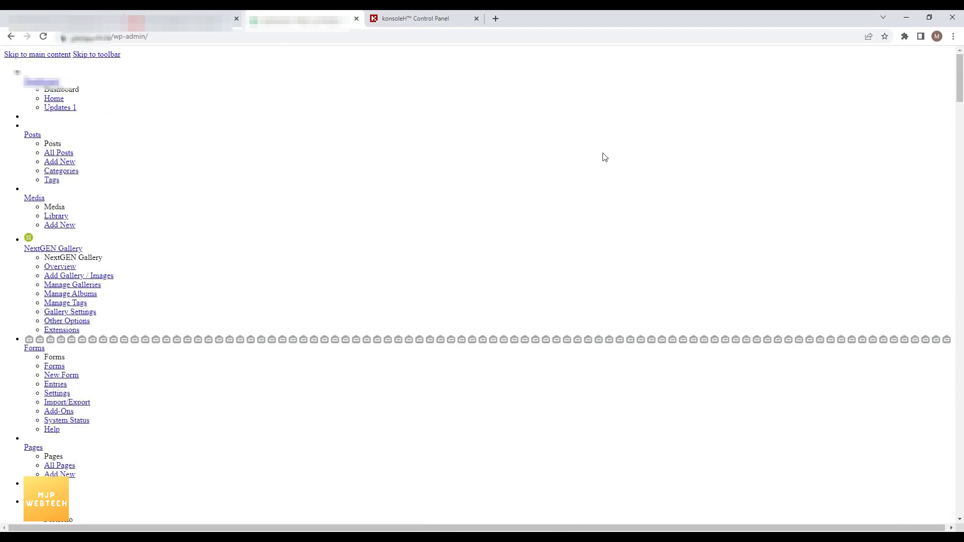
# Switch to the konsoleH file manager, inspect the FilesMatch block in the public_html .htaccess file, and return to the folder listing.
pyautogui.click(421, 14)
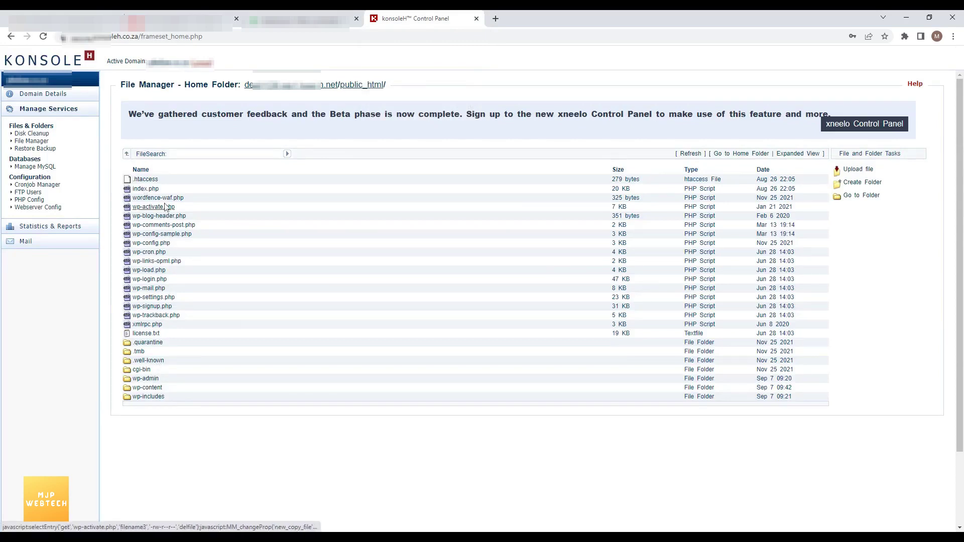
pyautogui.click(157, 181)
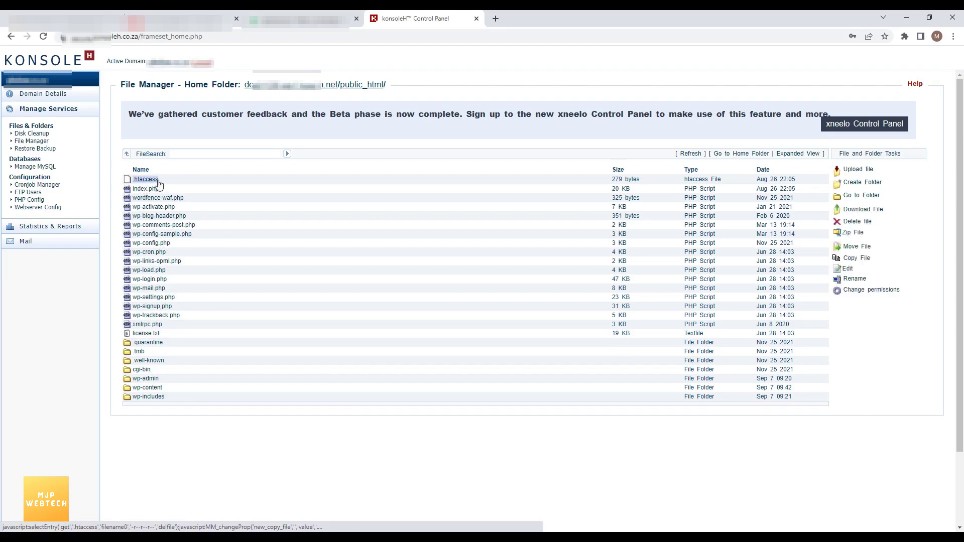
pyautogui.click(846, 273)
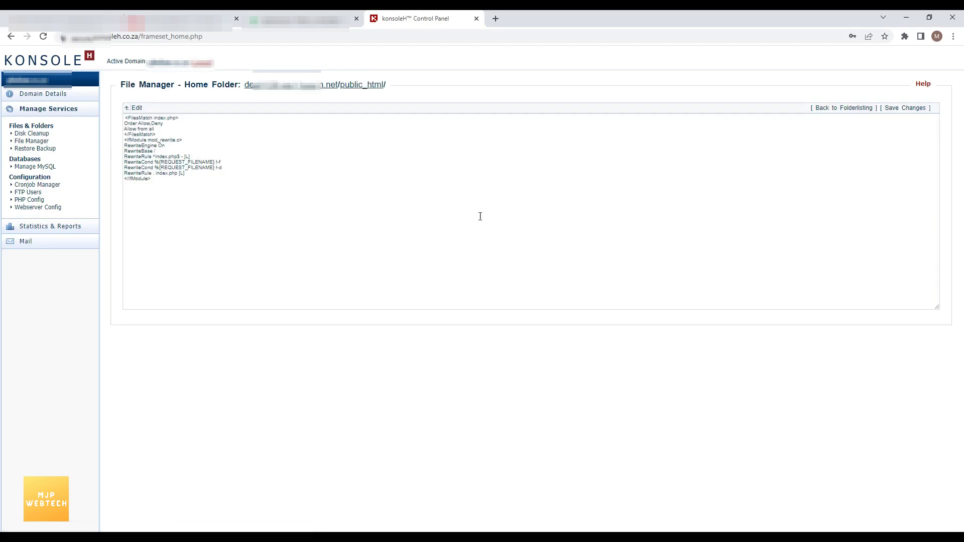
pyautogui.moveTo(167, 136); pyautogui.dragTo(116, 113)
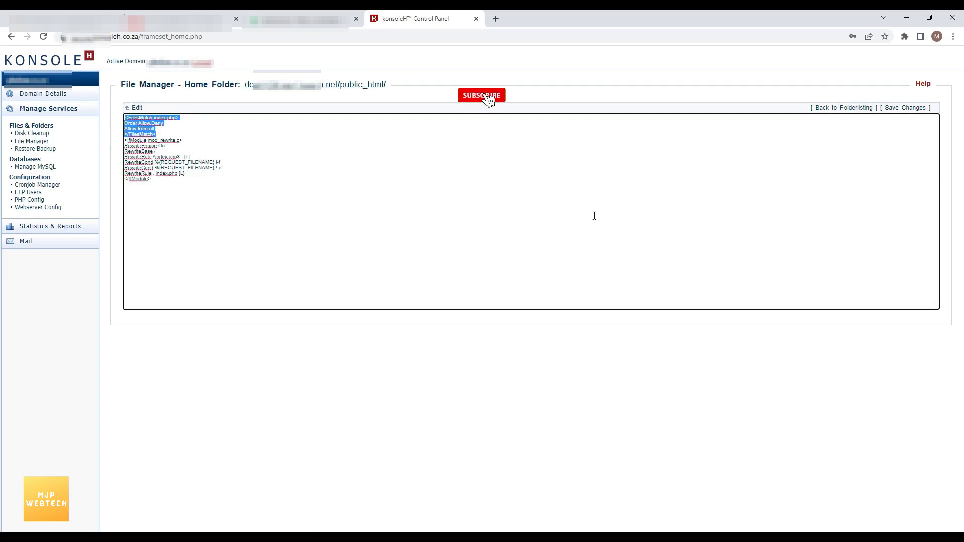
pyautogui.click(846, 110)
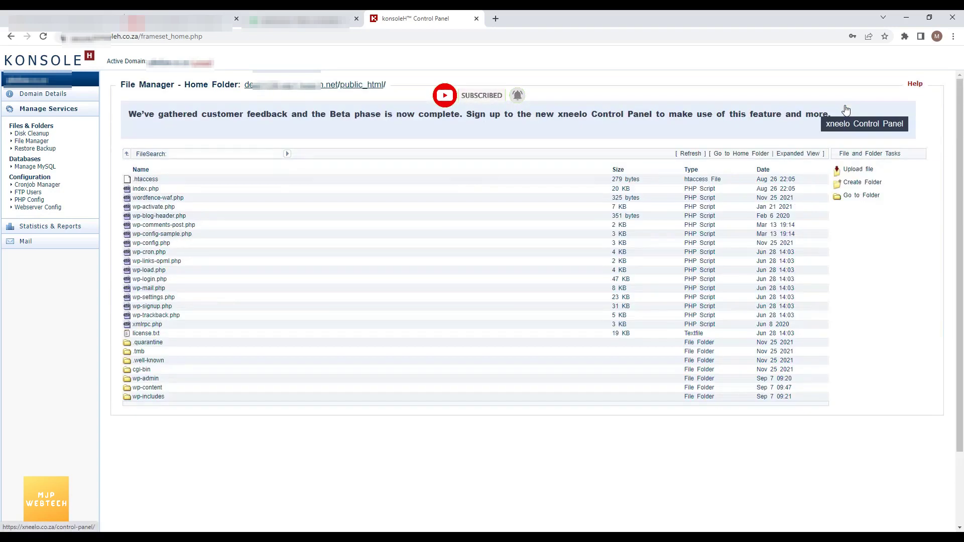
# Open index.php in public_html for editing and highlight the WordPress loader code at the end of the file.
pyautogui.click(153, 191)
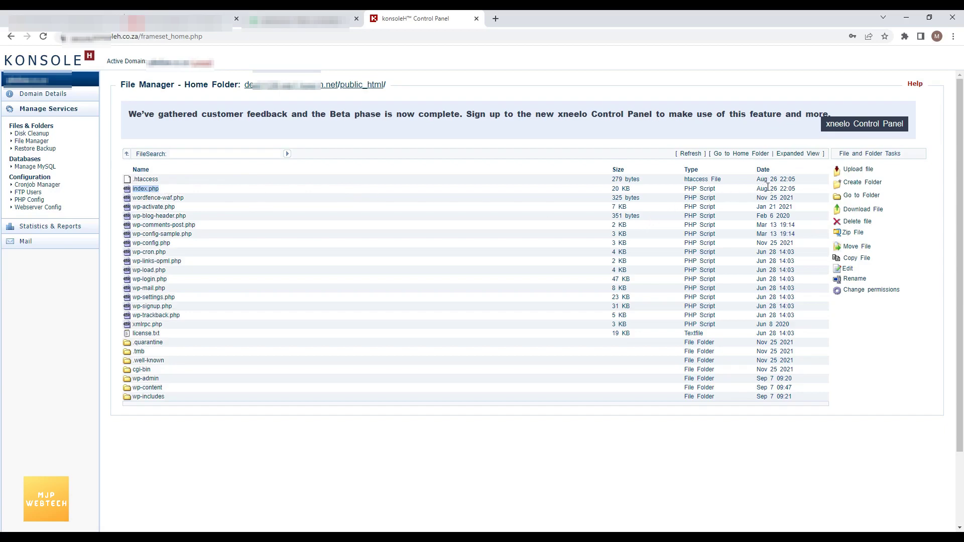
pyautogui.click(849, 270)
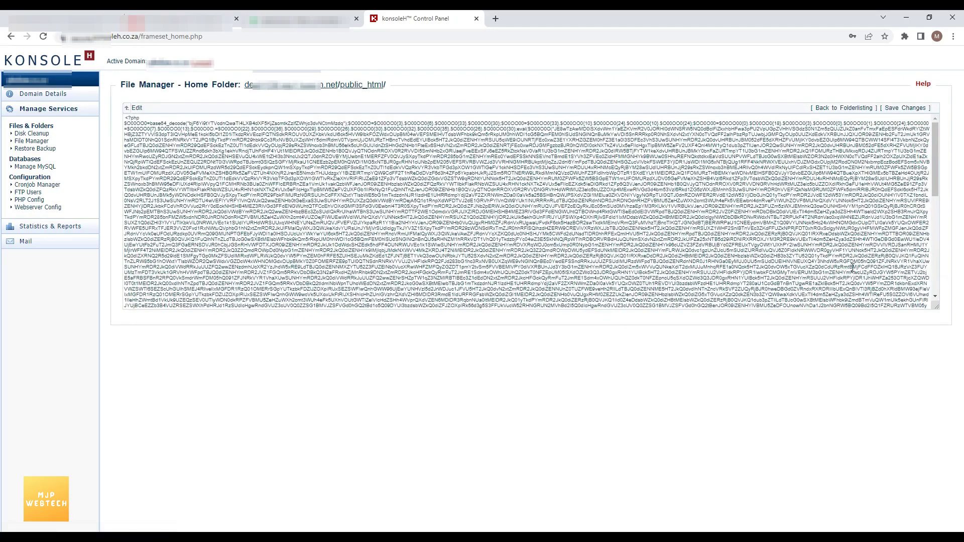
pyautogui.click(826, 234)
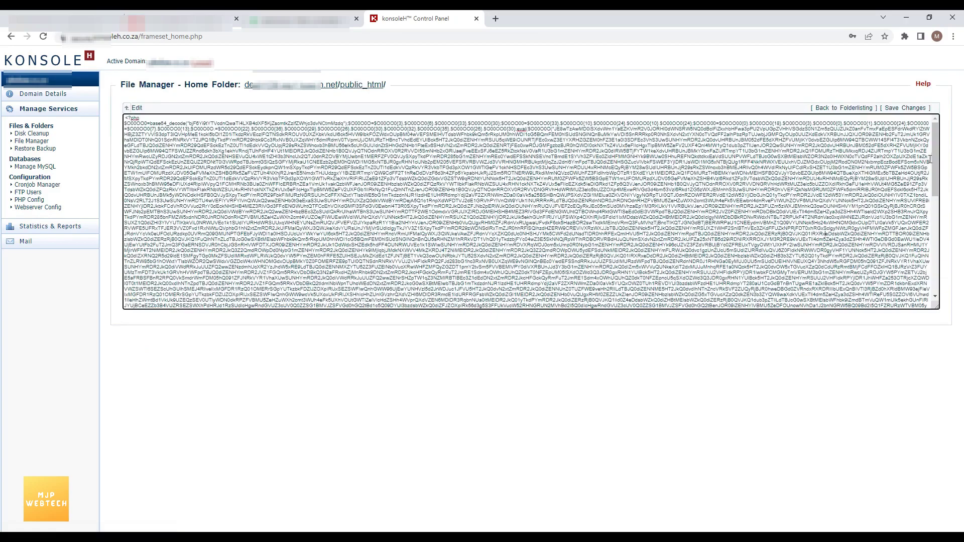
pyautogui.moveTo(933, 171)
pyautogui.mouseDown()
pyautogui.moveTo(947, 227)
pyautogui.moveTo(943, 287)
pyautogui.moveTo(936, 153)
pyautogui.mouseUp()
pyautogui.moveTo(935, 185); pyautogui.dragTo(950, 284)
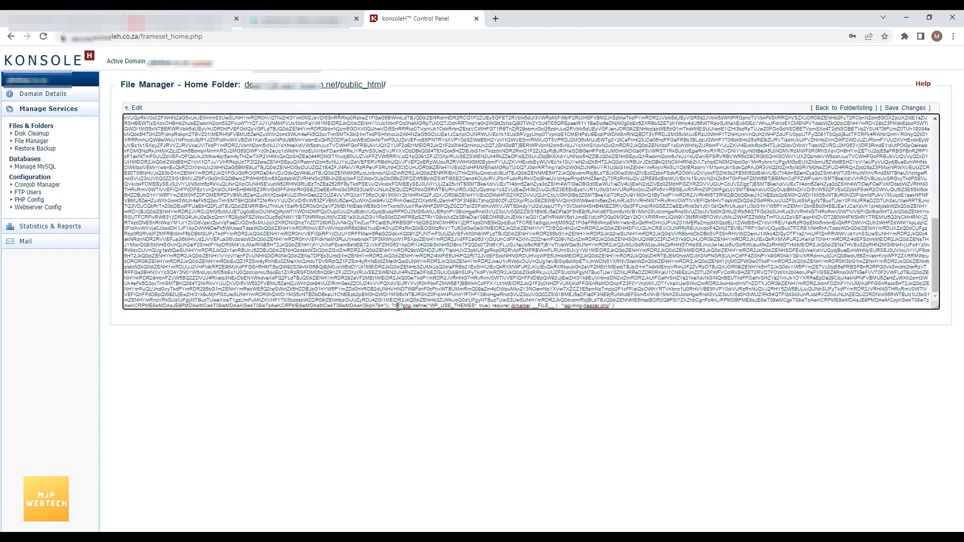
pyautogui.moveTo(398, 306); pyautogui.dragTo(623, 314)
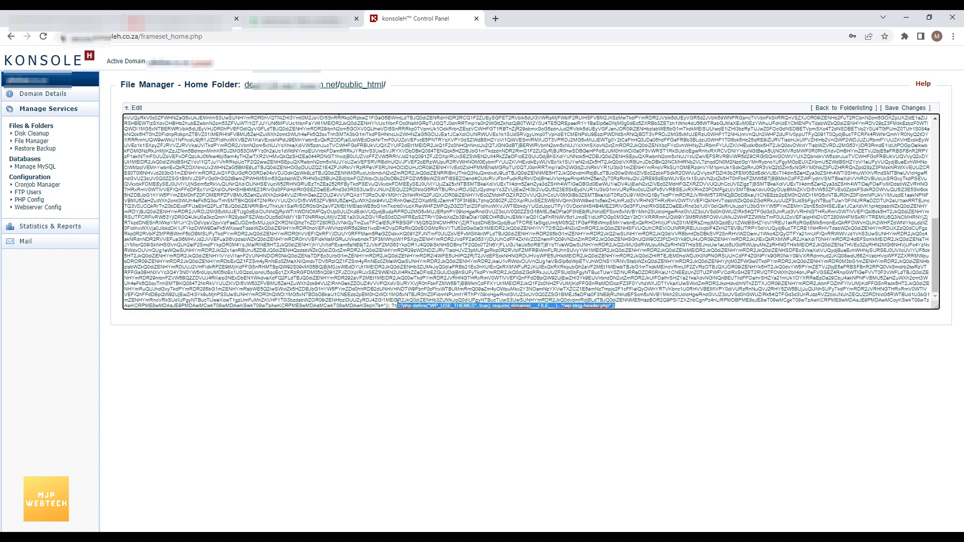
# Highlight all the encoded code preceding the WordPress loader in index.php, then return to the folder listing without saving.
pyautogui.click(398, 306)
pyautogui.hotkey('shift', 'Up')
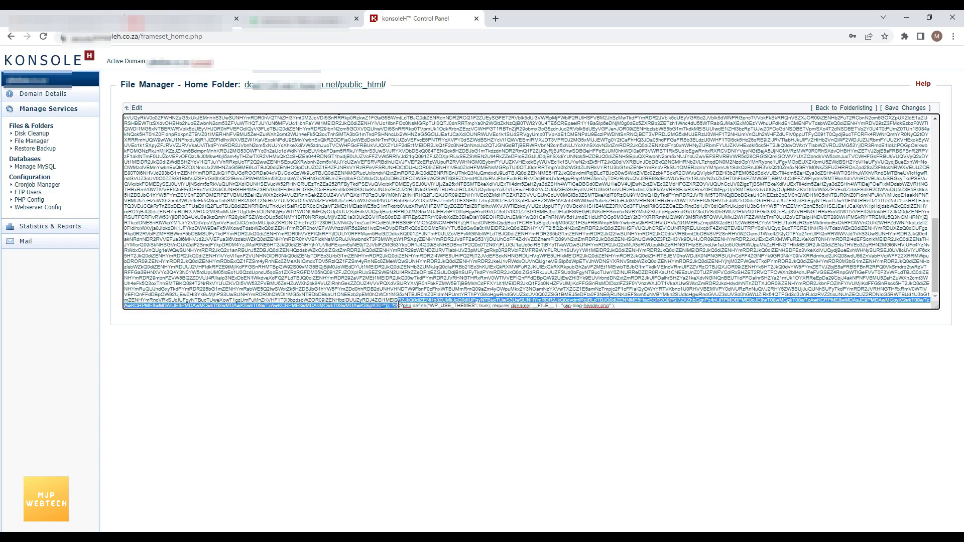
pyautogui.hotkey('shift', 'Up')
pyautogui.hotkey('shift', 'Up')
pyautogui.hotkey('shift', 'Up')
pyautogui.hotkey('shift', 'Up')
pyautogui.hotkey('shift', 'Up')
pyautogui.hotkey('shift', 'Up')
pyautogui.hotkey('shift', 'Up')
pyautogui.hotkey('shift', 'Up')
pyautogui.hotkey('shift', 'Up')
pyautogui.hotkey('shift', 'Up')
pyautogui.hotkey('shift', 'Up')
pyautogui.hotkey('shift', 'Up')
pyautogui.hotkey('shift', 'Up')
pyautogui.hotkey('shift', 'Up')
pyautogui.hotkey('shift', 'Up')
pyautogui.hotkey('shift', 'Up')
pyautogui.hotkey('shift', 'Up')
pyautogui.hotkey('shift', 'Up')
pyautogui.hotkey('shift', 'Up')
pyautogui.hotkey('shift', 'Up')
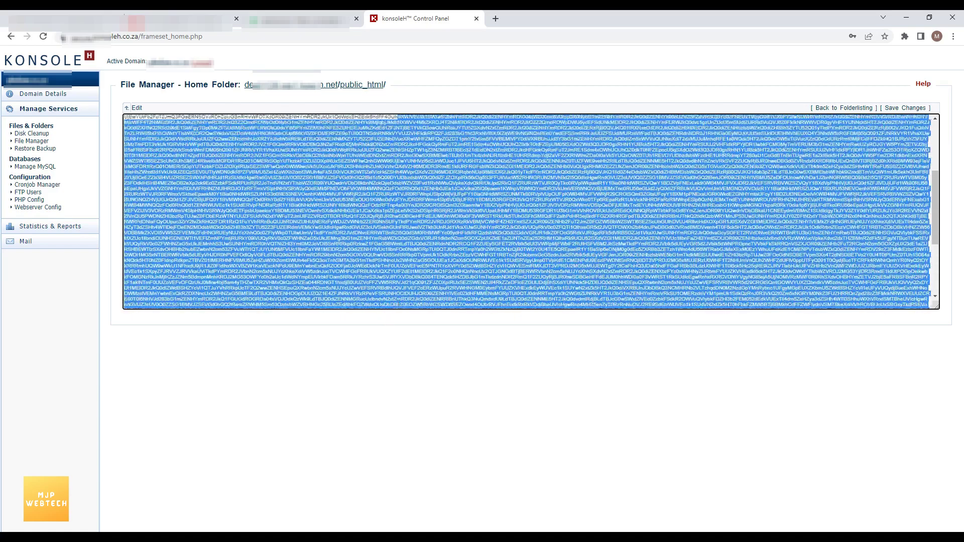
pyautogui.hotkey('shift', 'Up')
pyautogui.hotkey('shift', 'Up')
pyautogui.hotkey('shift', 'Up')
pyautogui.hotkey('shift', 'Up')
pyautogui.hotkey('shift', 'Up')
pyautogui.hotkey('shift', 'Up')
pyautogui.hotkey('shift', 'Up')
pyautogui.hotkey('shift', 'Up')
pyautogui.hotkey('shift', 'Up')
pyautogui.hotkey('shift', 'Up')
pyautogui.hotkey('shift', 'Up')
pyautogui.hotkey('shift', 'Up')
pyautogui.hotkey('shift', 'Up')
pyautogui.hotkey('shift', 'Up')
pyautogui.hotkey('shift', 'Up')
pyautogui.hotkey('shift', 'Up')
pyautogui.hotkey('shift', 'Up')
pyautogui.hotkey('shift', 'Up')
pyautogui.hotkey('shift', 'Up')
pyautogui.hotkey('shift', 'Up')
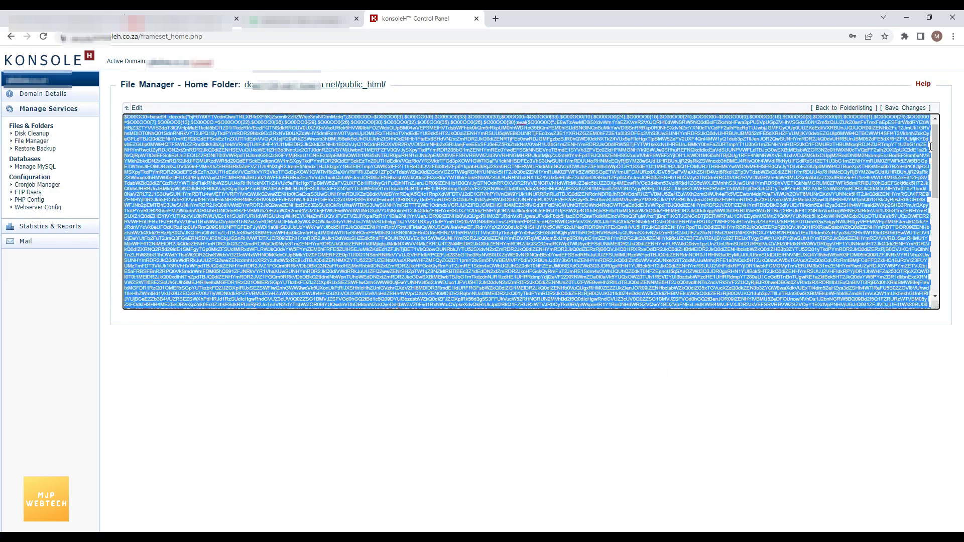
pyautogui.moveTo(934, 153); pyautogui.dragTo(943, 296)
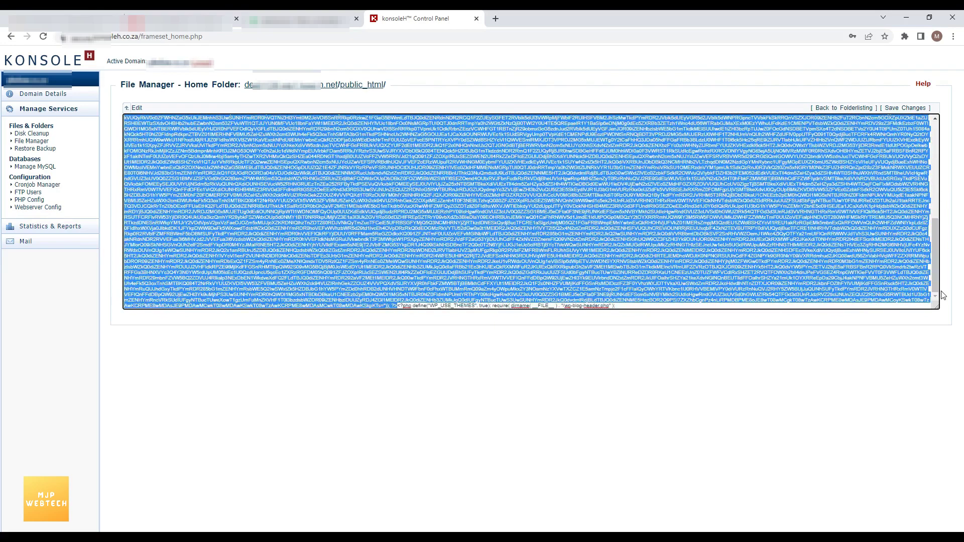
pyautogui.click(851, 112)
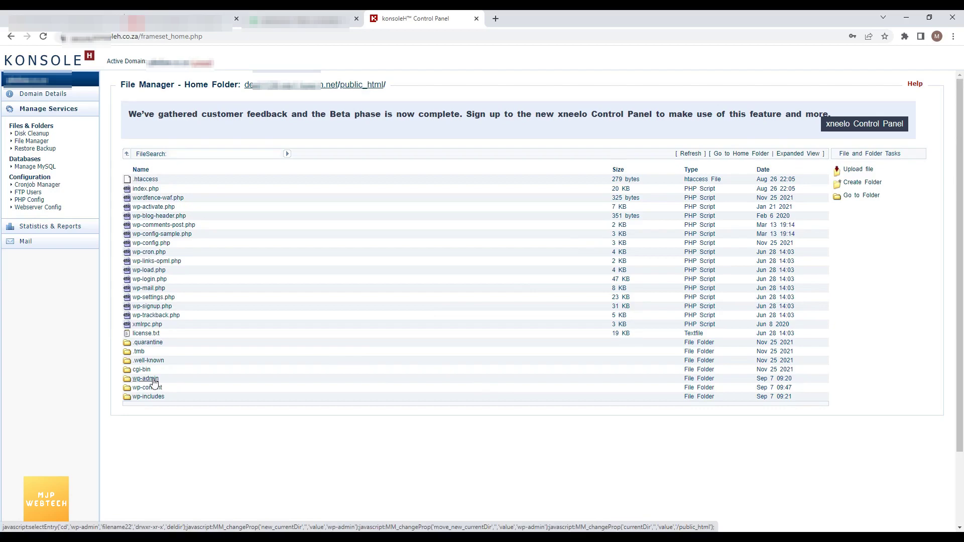
# Open the wp-includes folder, inspect the full contents of its .htaccess file, and return to the folder listing.
pyautogui.click(155, 397)
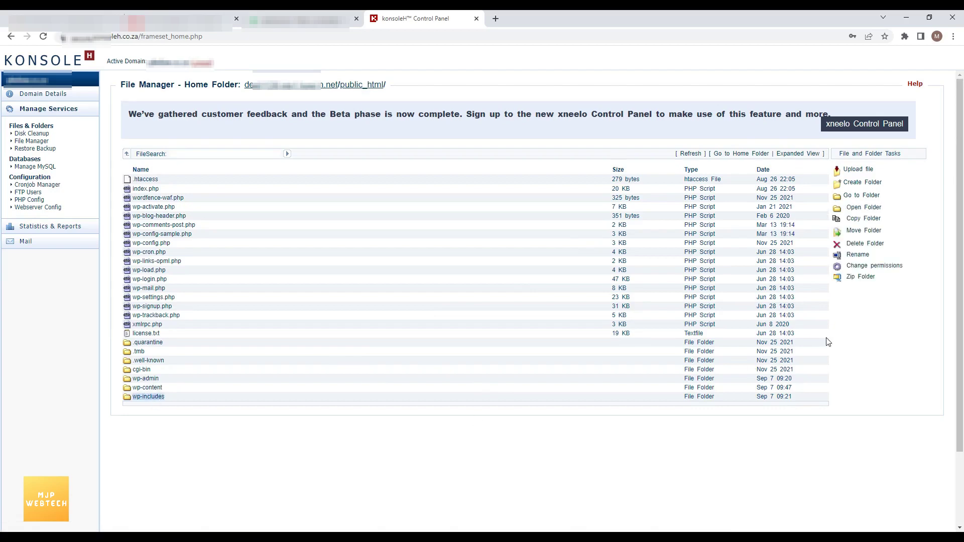
pyautogui.click(865, 208)
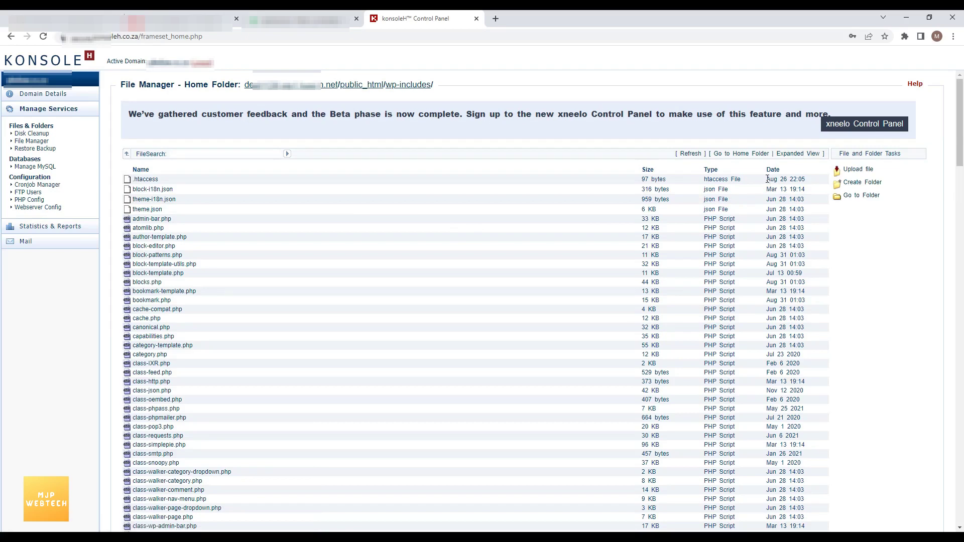
pyautogui.moveTo(767, 179); pyautogui.dragTo(808, 182)
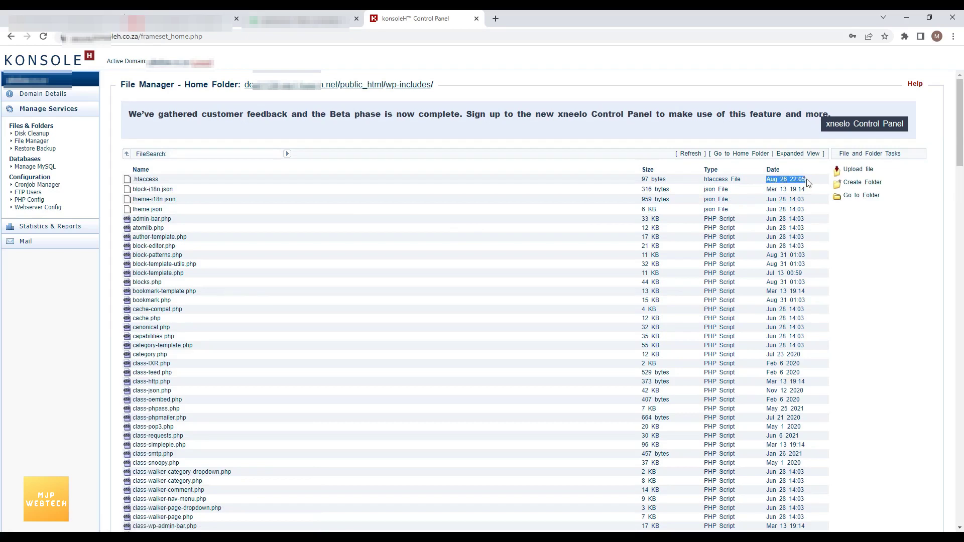
pyautogui.click(157, 180)
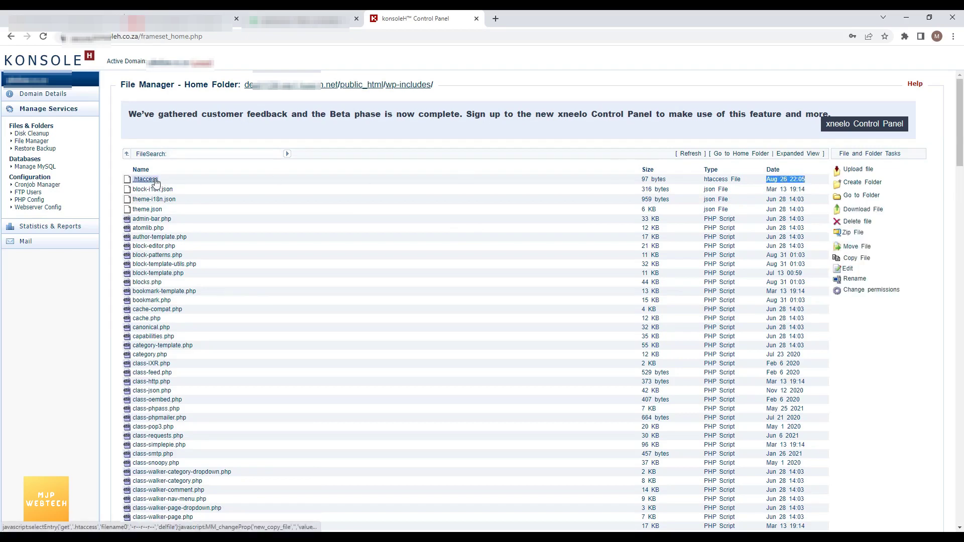
pyautogui.click(848, 270)
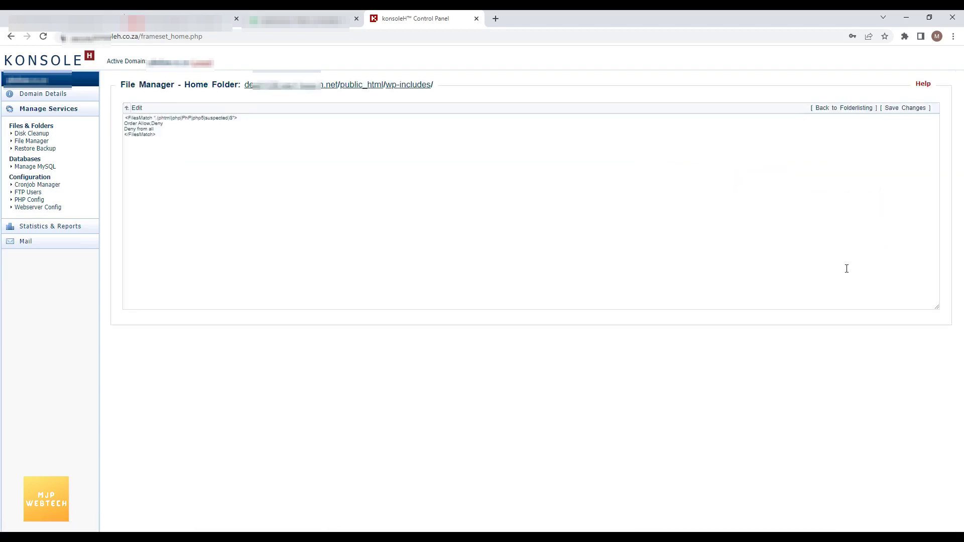
pyautogui.click(195, 157)
pyautogui.hotkey('ctrl', 'a')
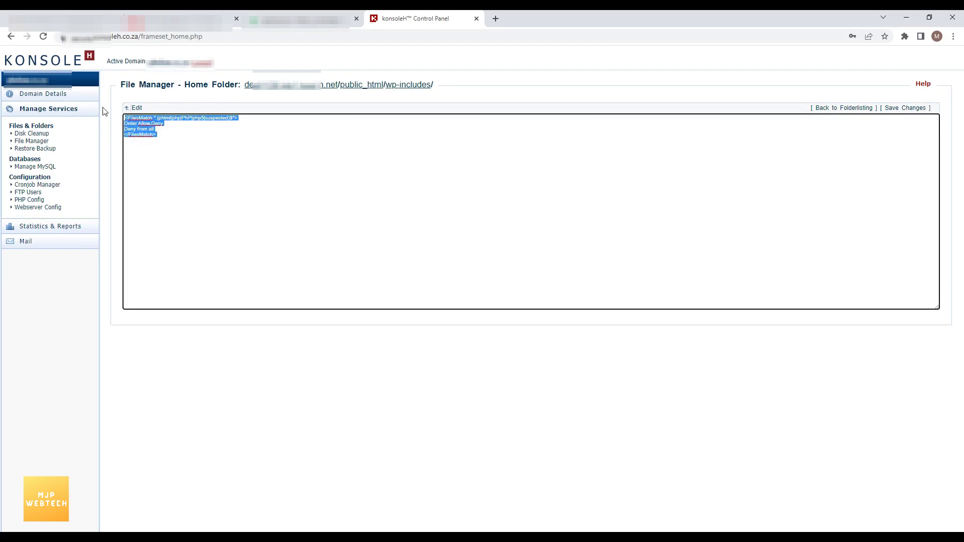
pyautogui.click(840, 114)
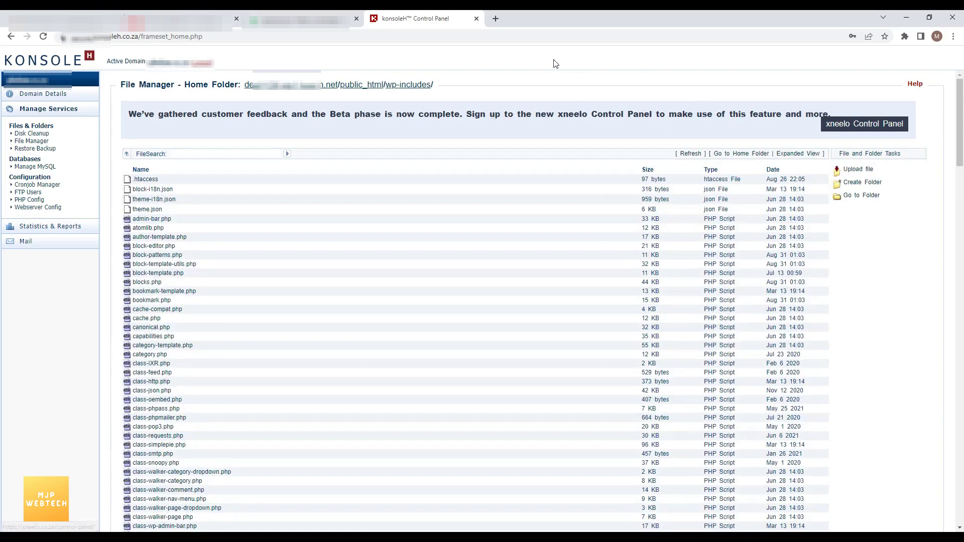
# Review the modification dates of the other wp-includes files and folders, then go back to public_html.
pyautogui.moveTo(961, 121); pyautogui.dragTo(961, 484)
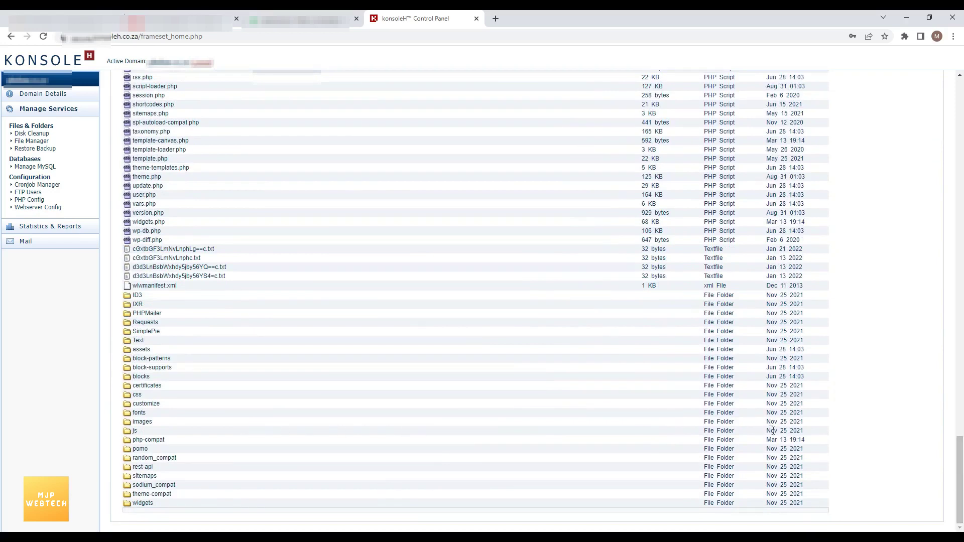
pyautogui.moveTo(962, 509); pyautogui.dragTo(962, 101)
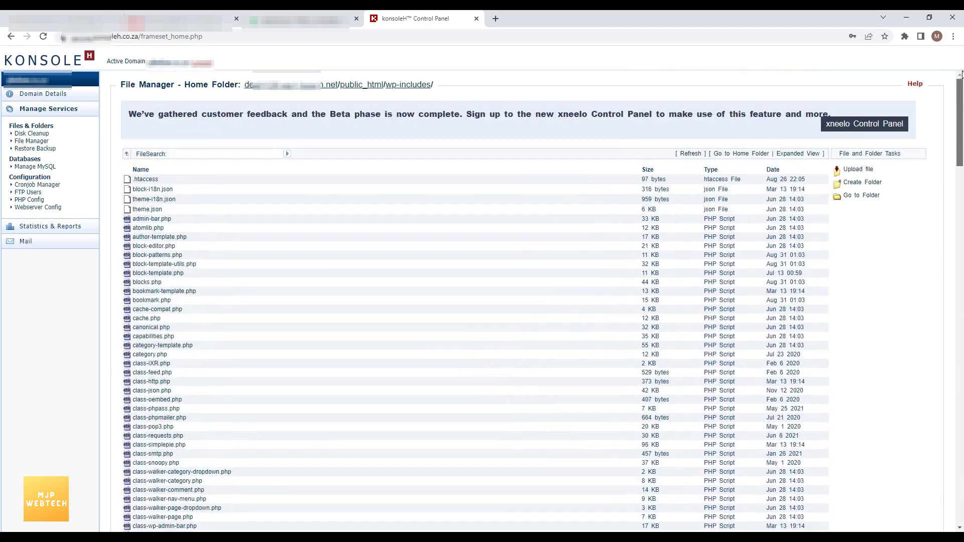
pyautogui.click(362, 86)
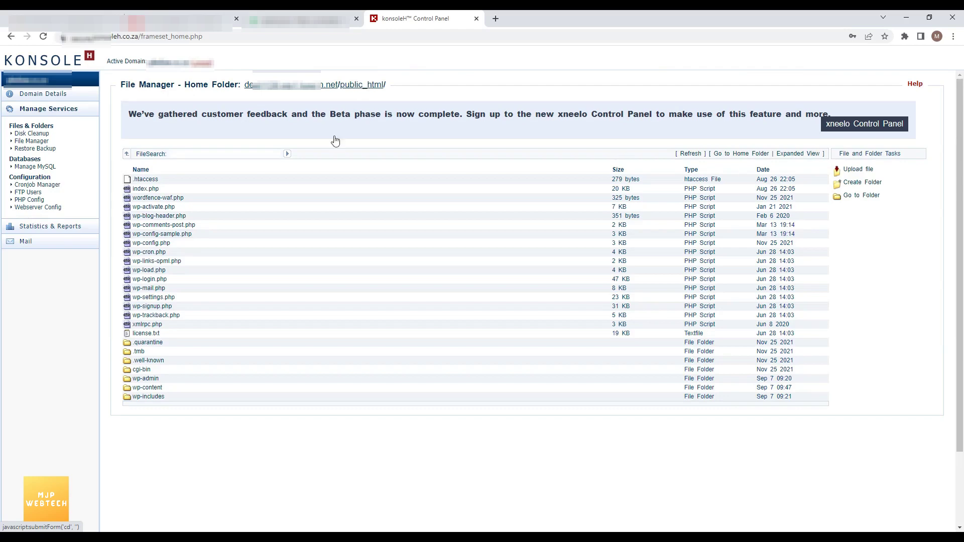
# Open the wp-admin folder, inspect its .htaccess file without changing it, and review the rest of the folder's file dates.
pyautogui.click(142, 381)
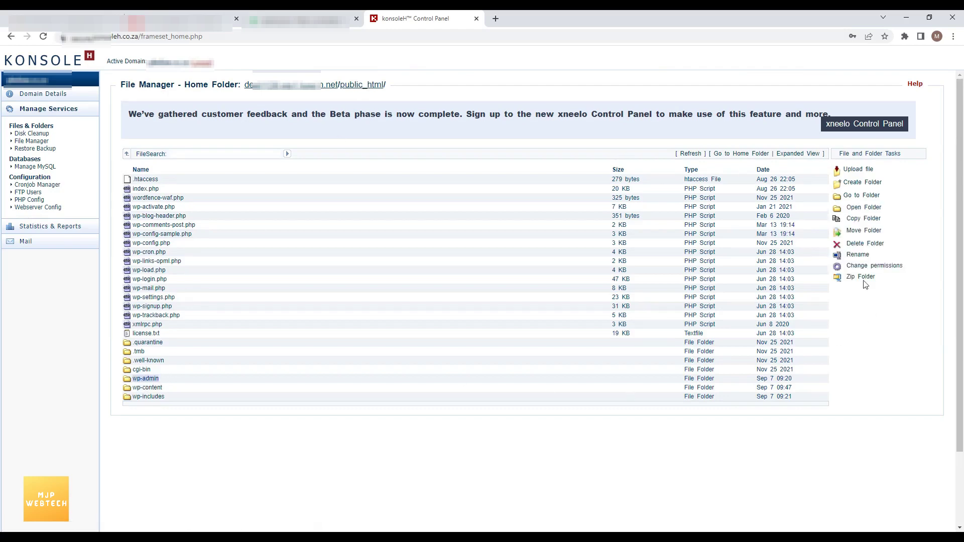
pyautogui.click(864, 208)
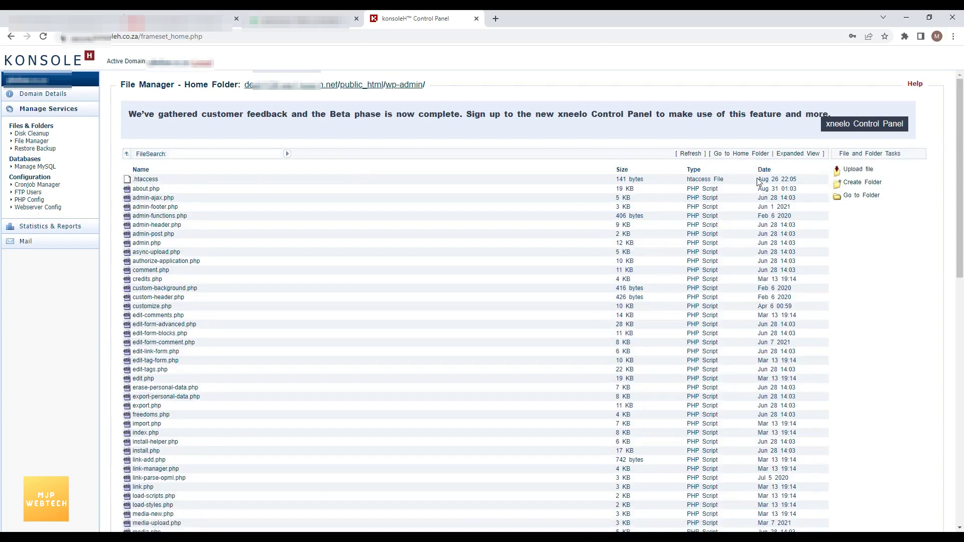
pyautogui.click(151, 182)
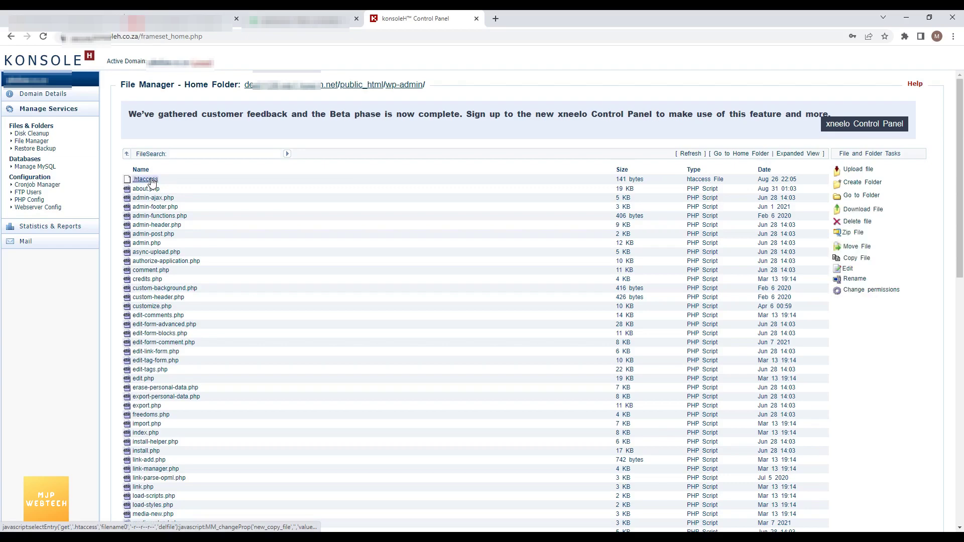
pyautogui.click(848, 271)
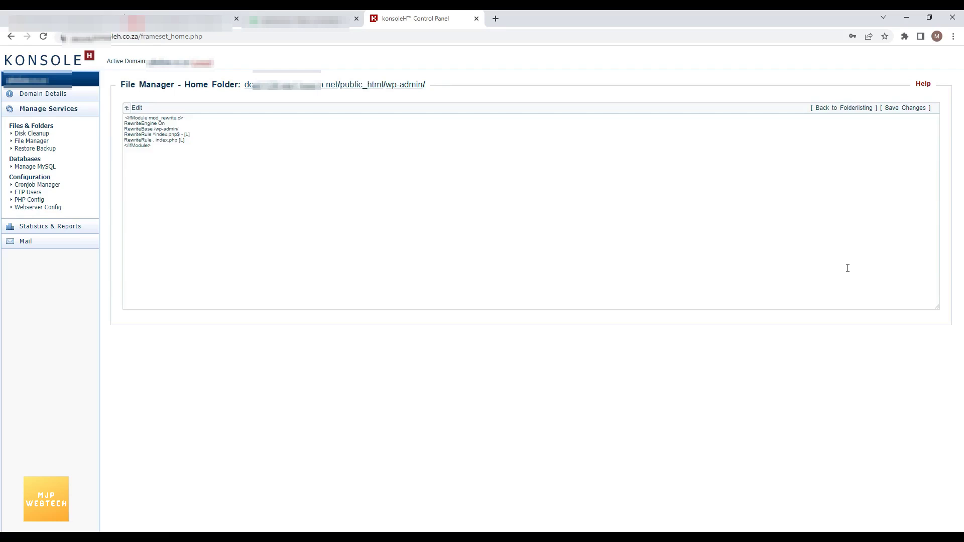
pyautogui.click(265, 155)
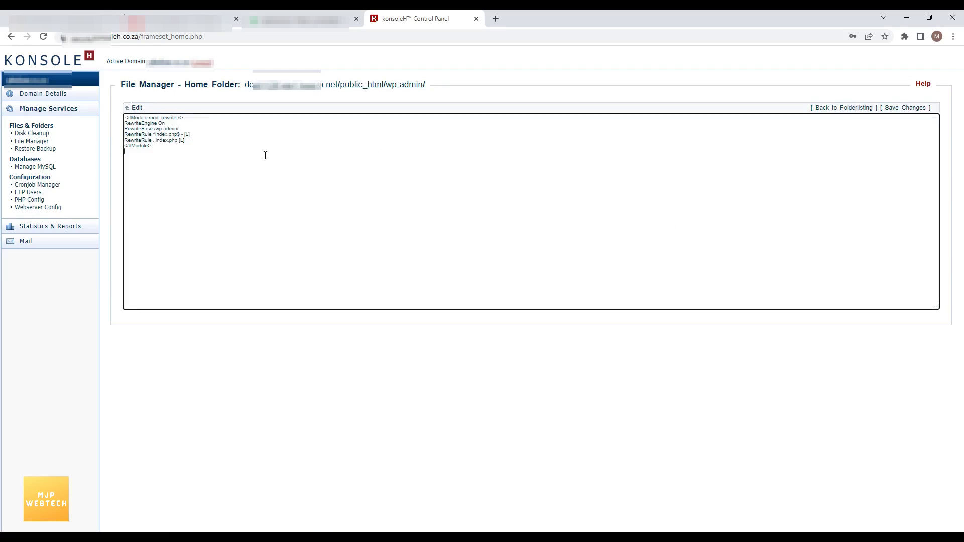
pyautogui.click(825, 111)
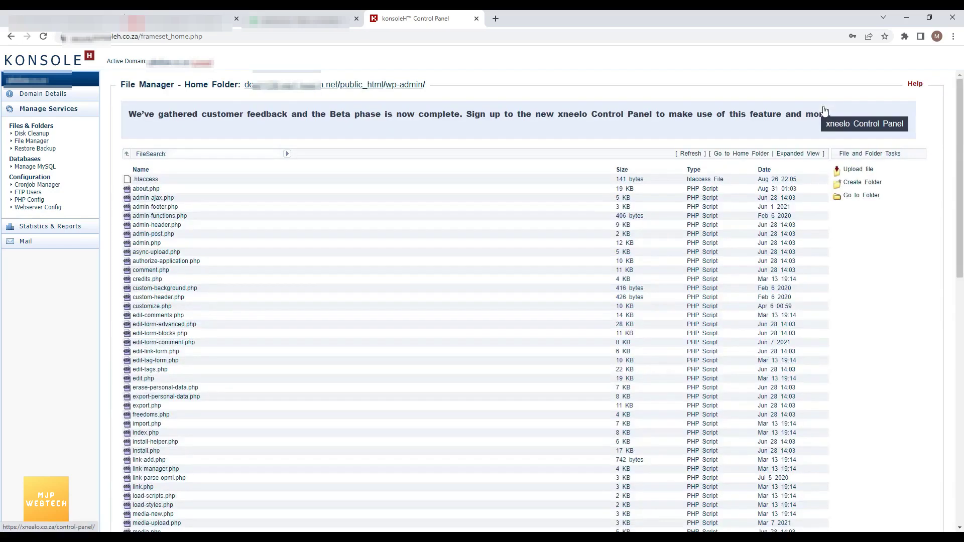
pyautogui.moveTo(962, 171); pyautogui.dragTo(962, 417)
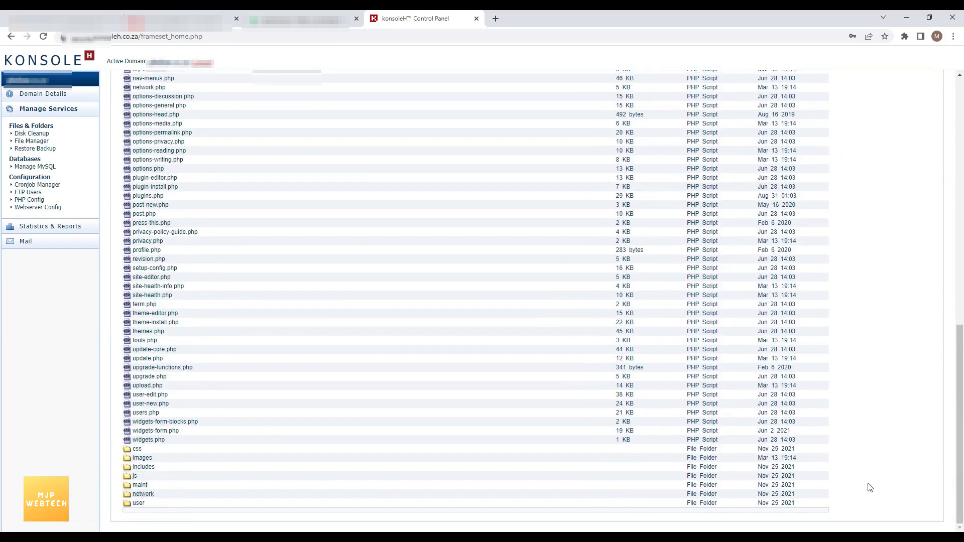
# Return to public_html, open the wp-content folder, and inspect its .htaccess file without changing it.
pyautogui.moveTo(960, 498); pyautogui.dragTo(961, 256)
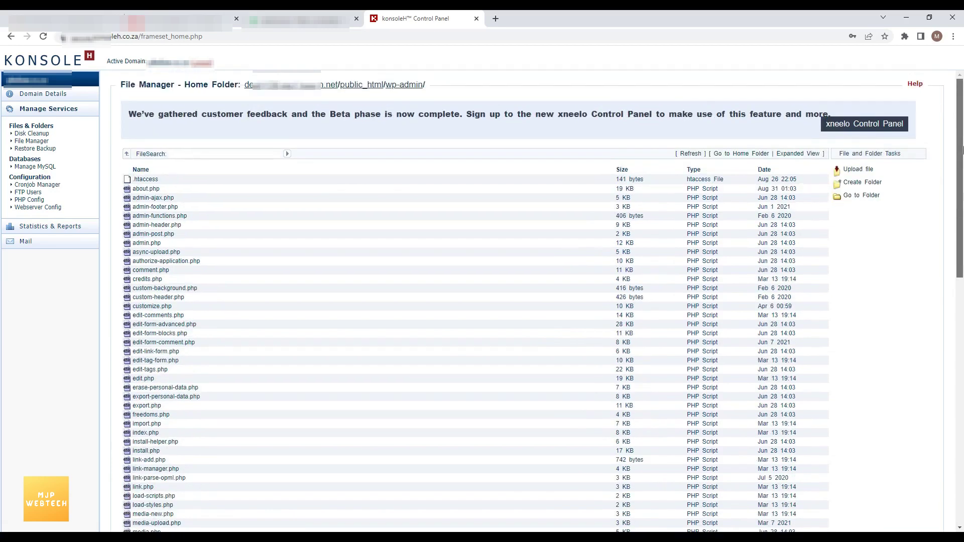
pyautogui.click(366, 86)
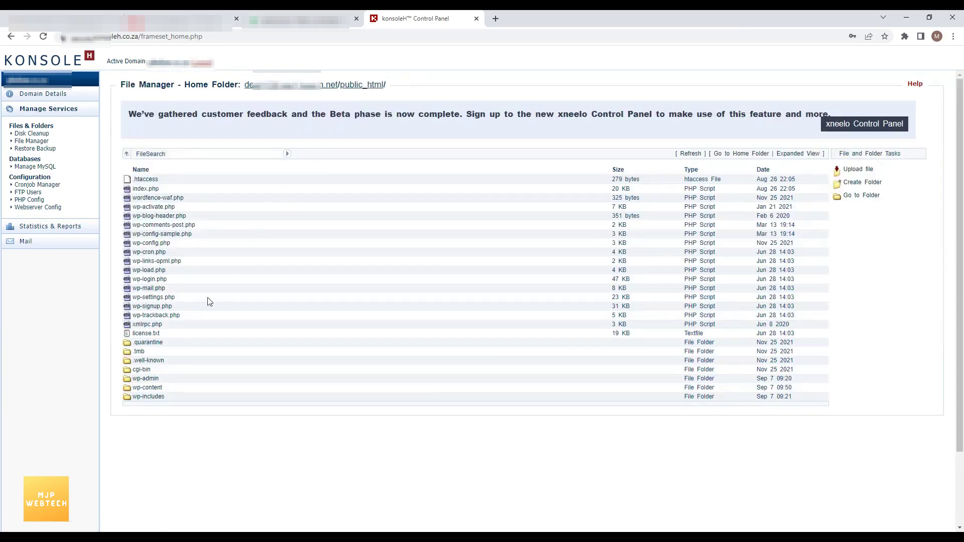
pyautogui.click(152, 389)
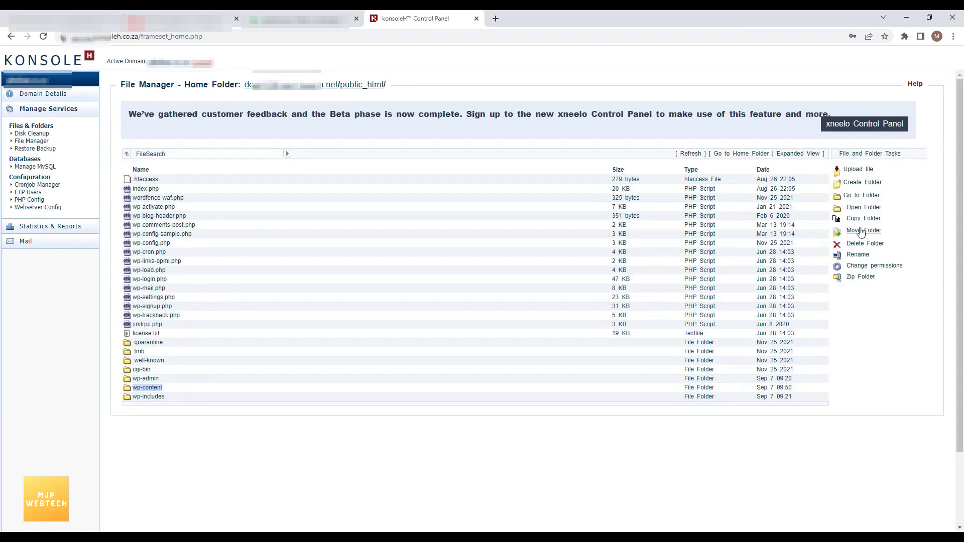
pyautogui.click(861, 210)
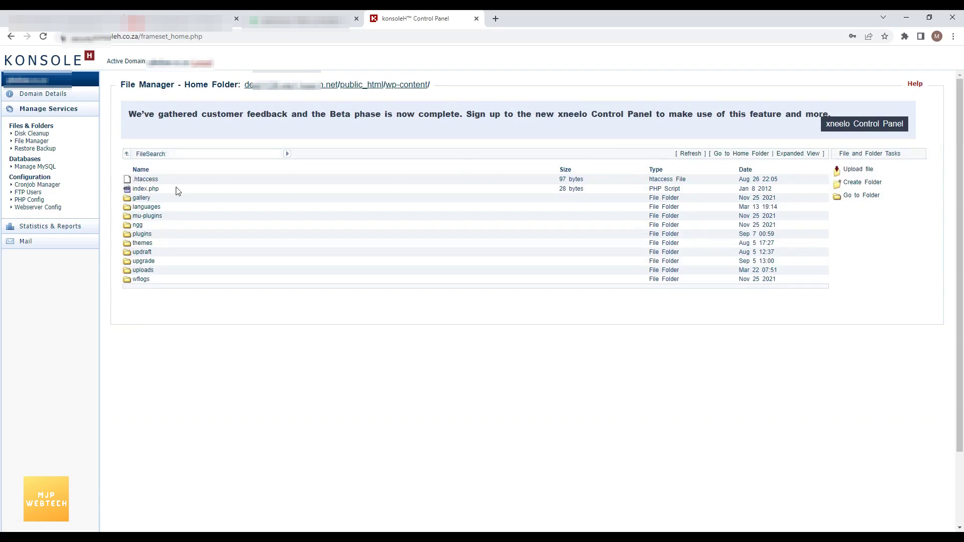
pyautogui.click(149, 180)
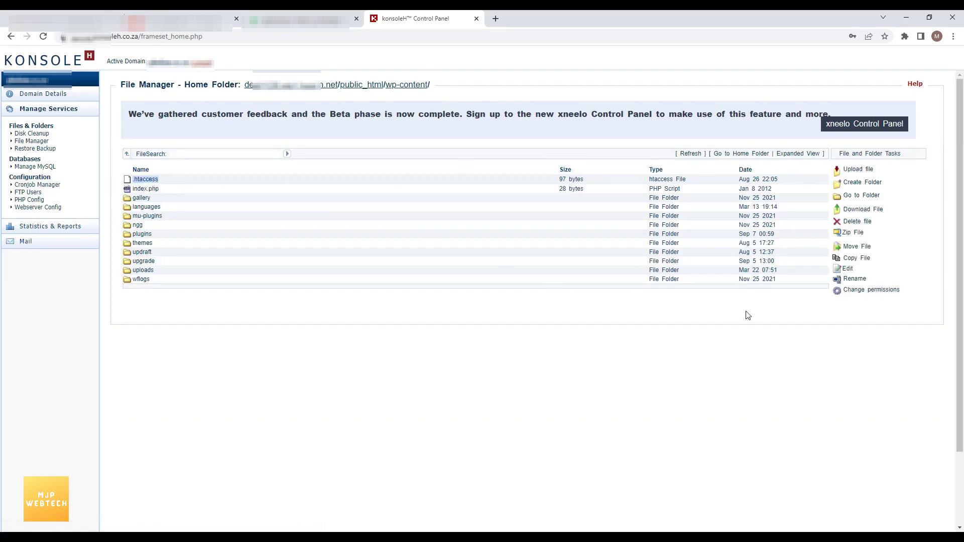
pyautogui.click(849, 269)
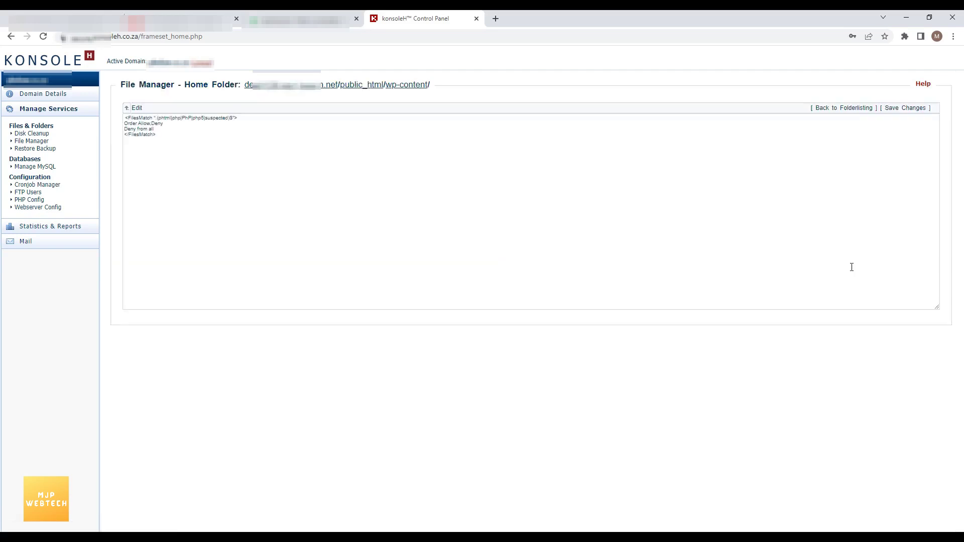
pyautogui.click(821, 111)
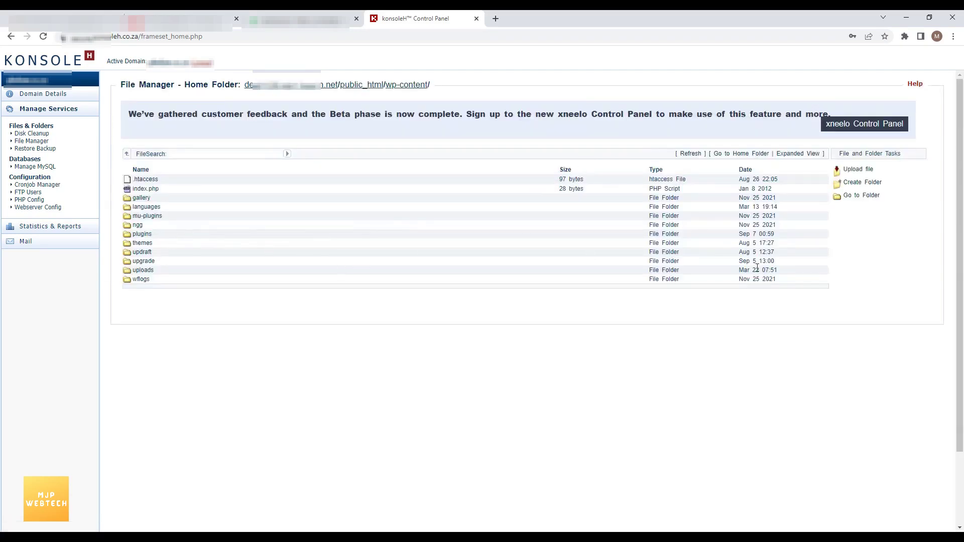
# Inspect index.php in the wordpress-seo folder under wp-content/plugins without changing it, and go back to public_html.
pyautogui.click(144, 234)
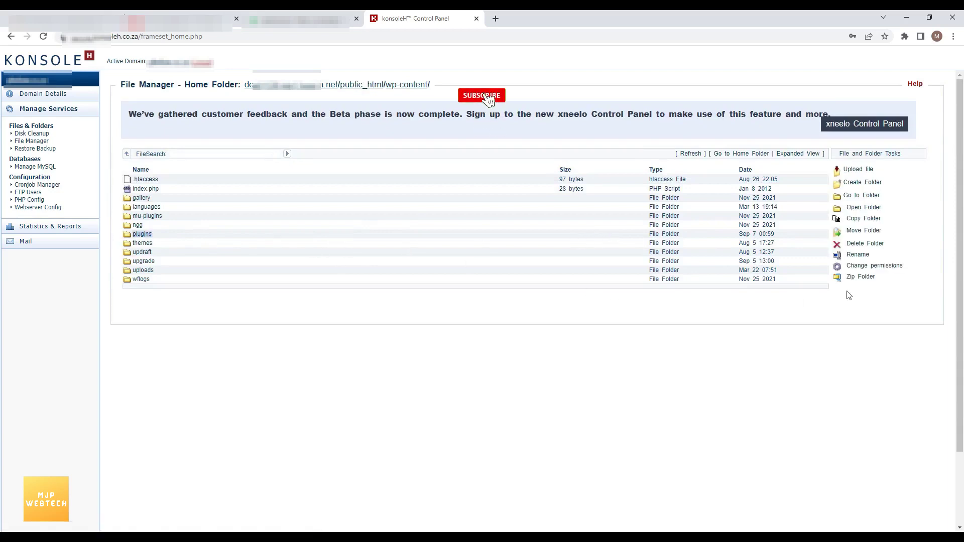
pyautogui.click(862, 209)
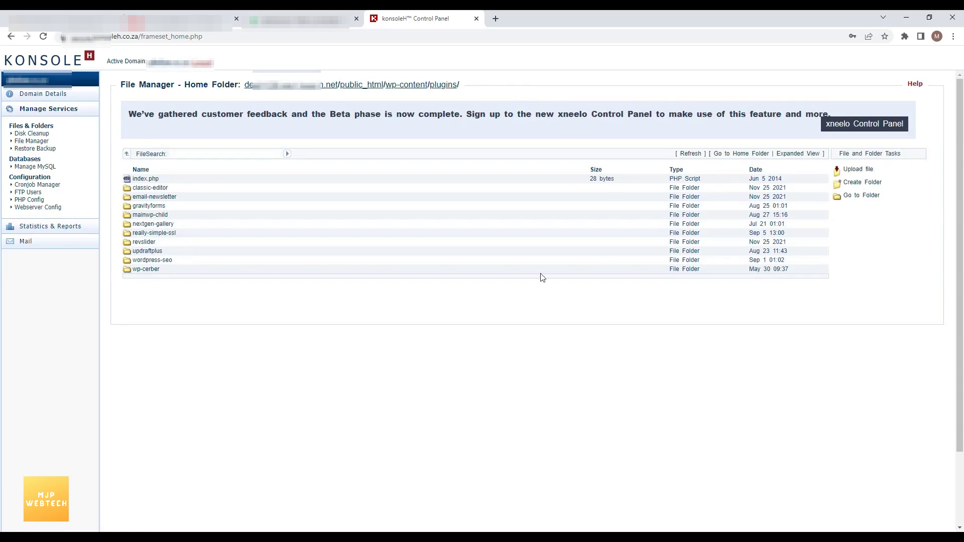
pyautogui.click(161, 264)
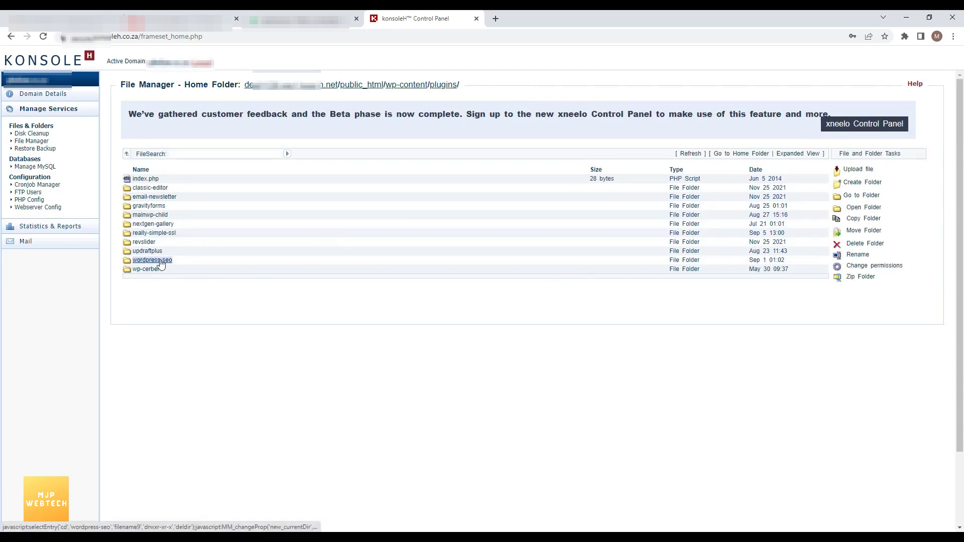
pyautogui.click(862, 208)
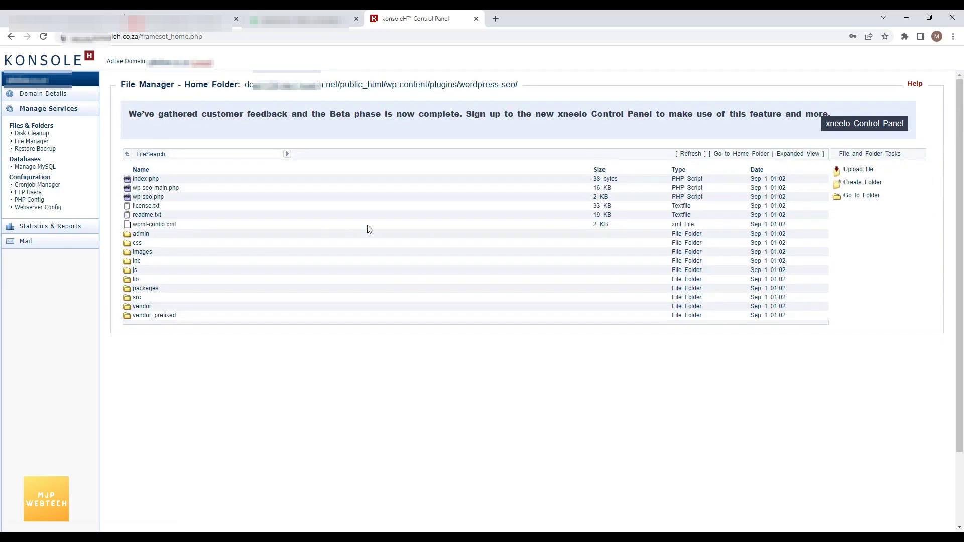
pyautogui.click(152, 181)
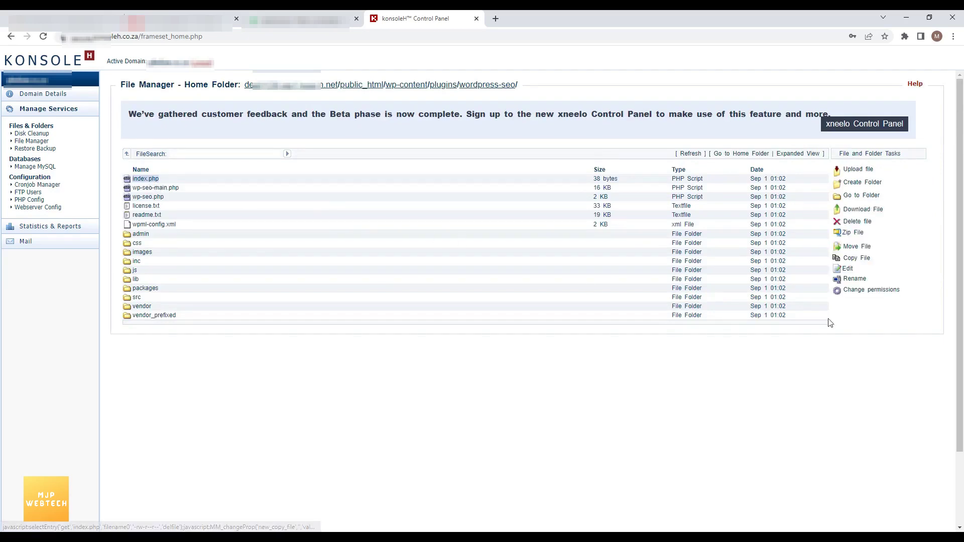
pyautogui.click(848, 269)
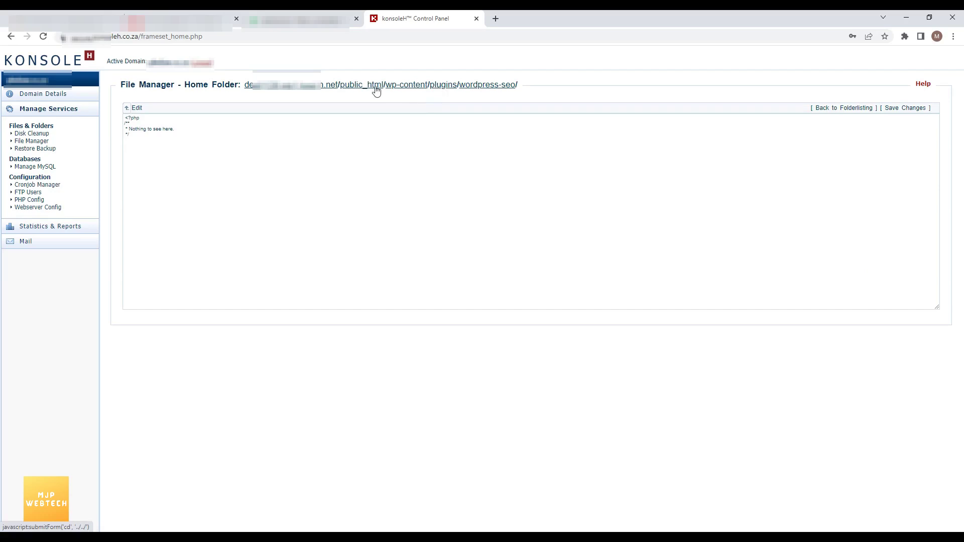
pyautogui.click(864, 109)
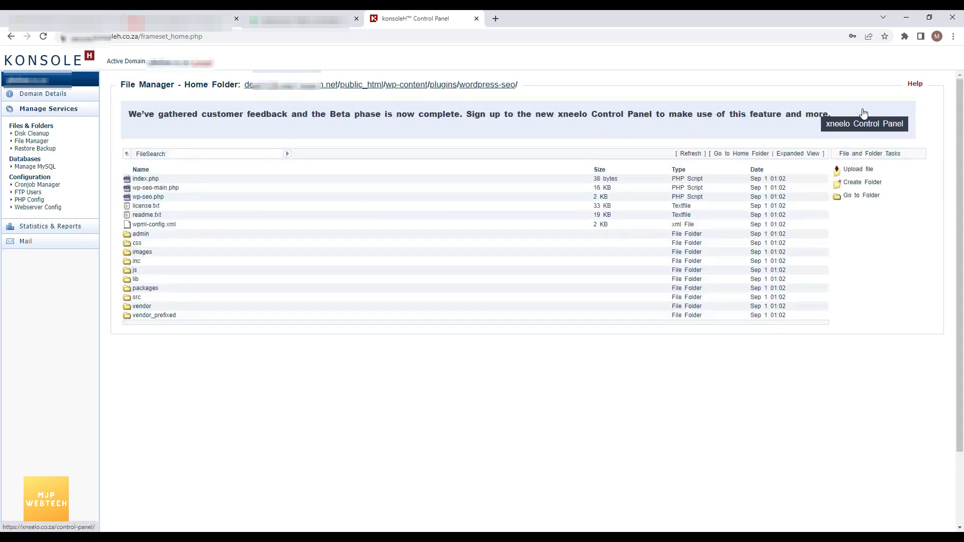
pyautogui.click(378, 89)
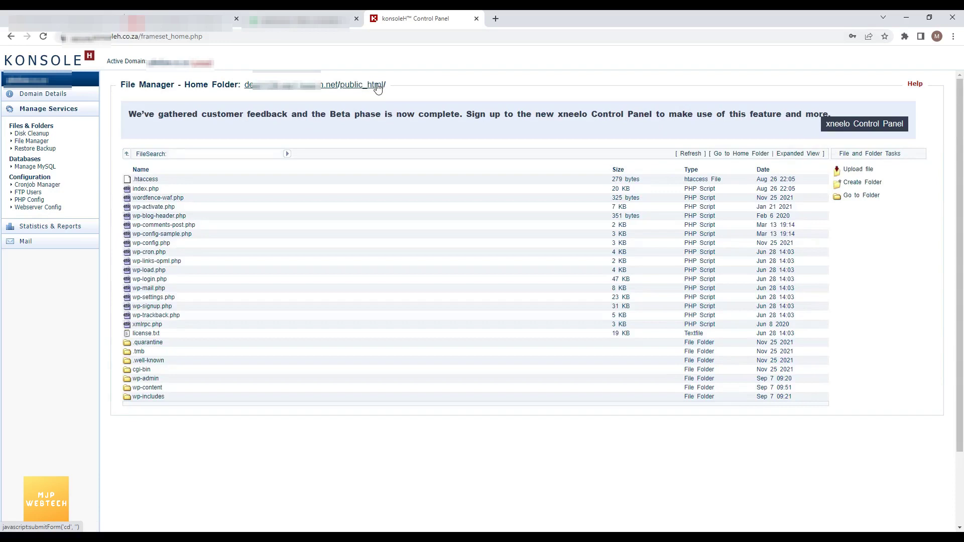
# Highlight the FilesMatch index.php block in public_html's .htaccess file and return to the folder listing without saving.
pyautogui.click(155, 194)
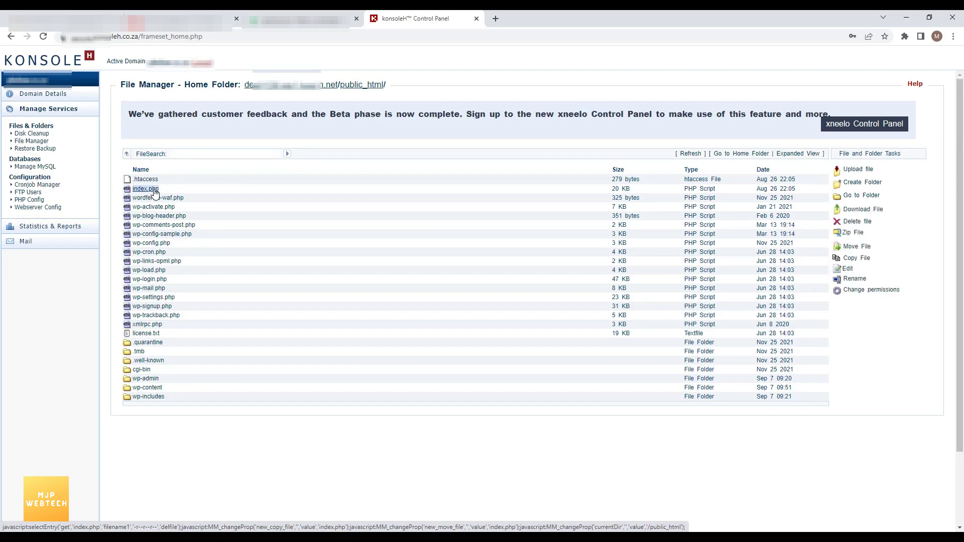
pyautogui.click(146, 180)
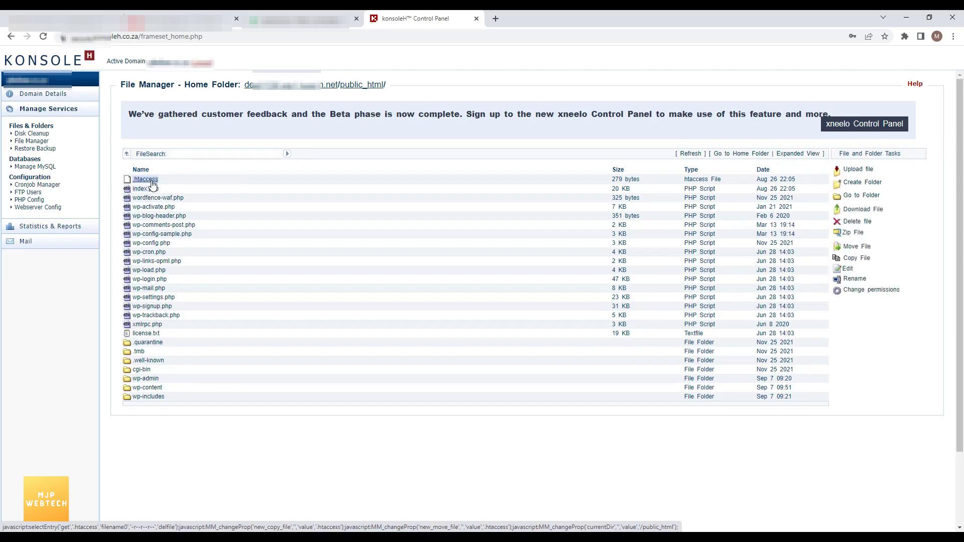
pyautogui.click(848, 270)
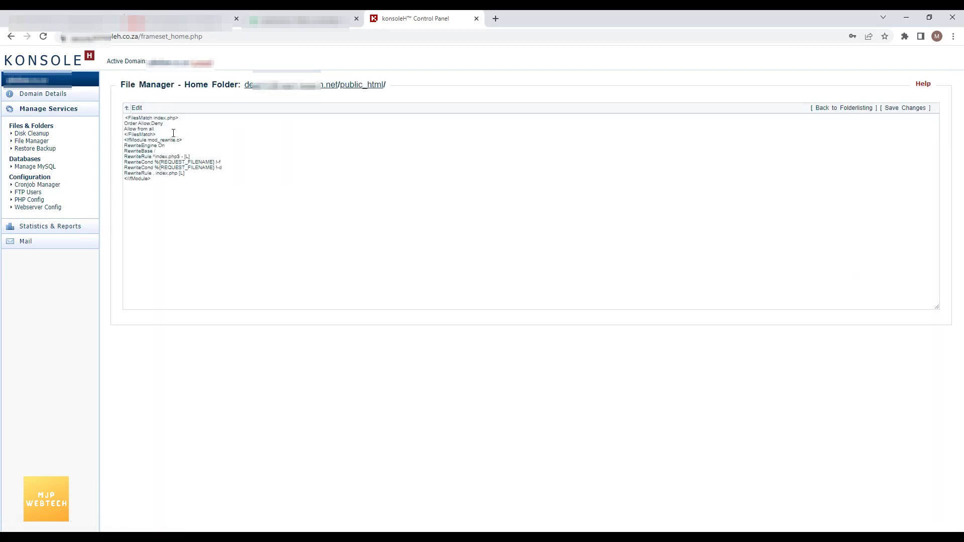
pyautogui.moveTo(173, 133); pyautogui.dragTo(104, 121)
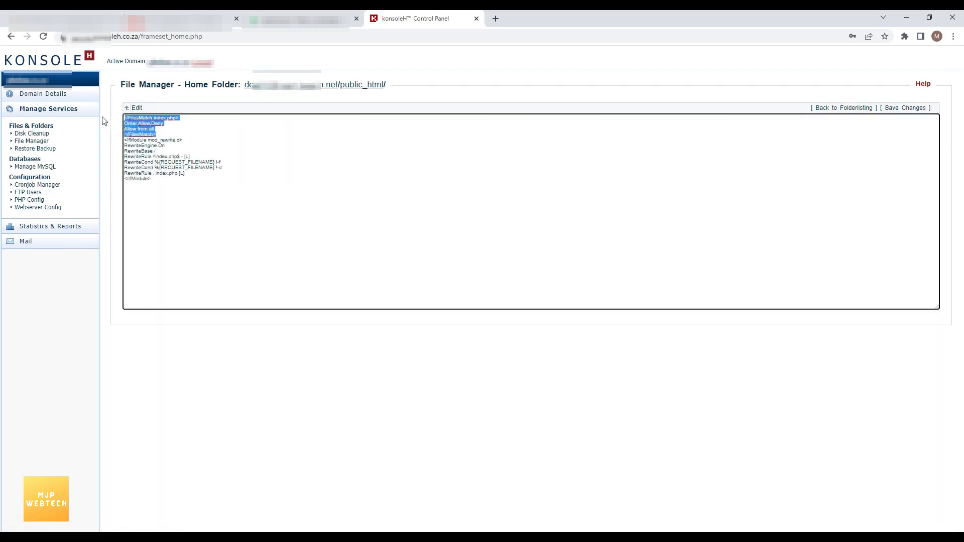
pyautogui.click(838, 108)
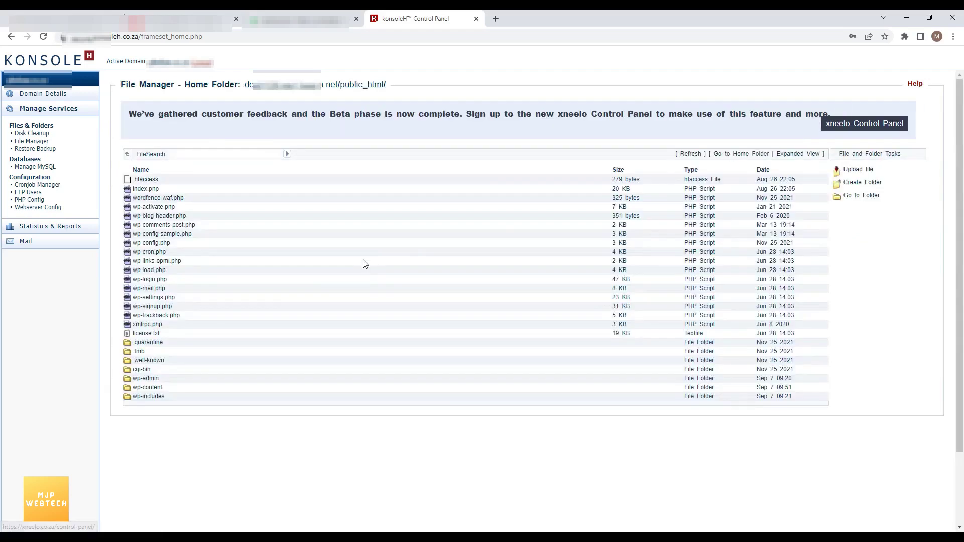
# Open the wp-includes folder to check its .htaccess entry in the listing, and return to public_html.
pyautogui.click(149, 398)
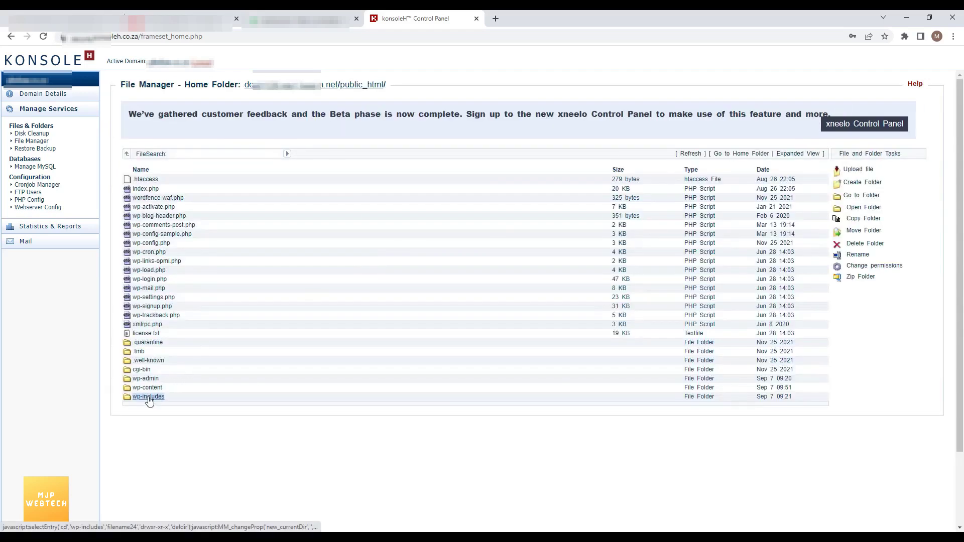
pyautogui.click(857, 209)
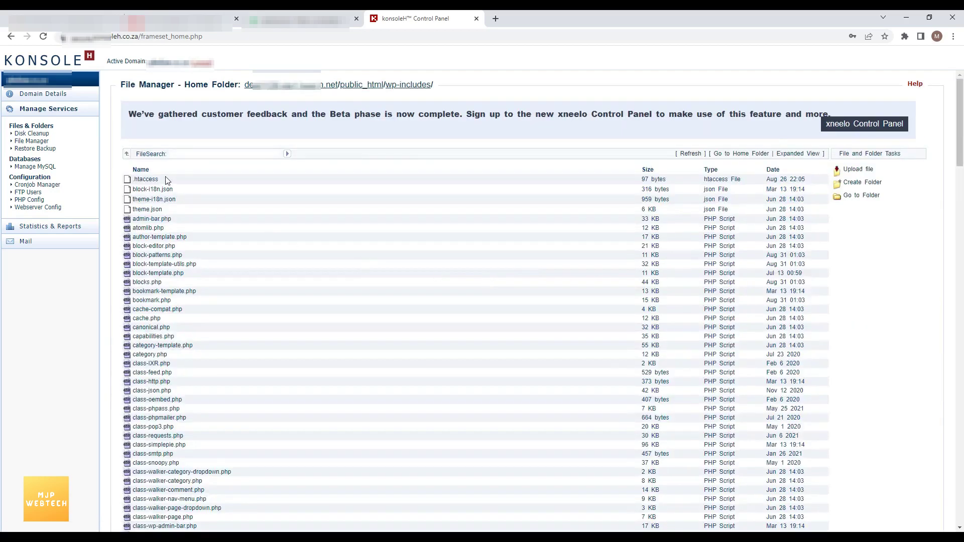
pyautogui.click(354, 86)
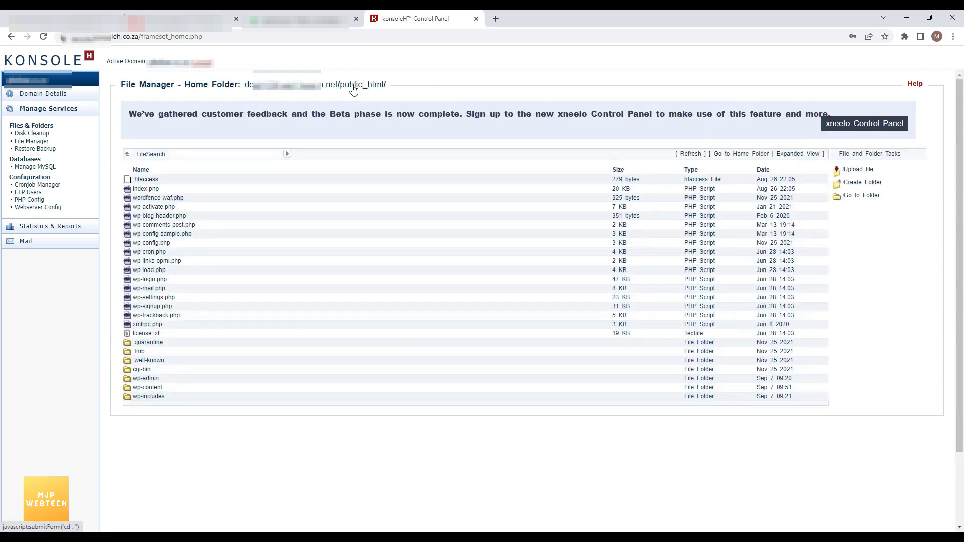
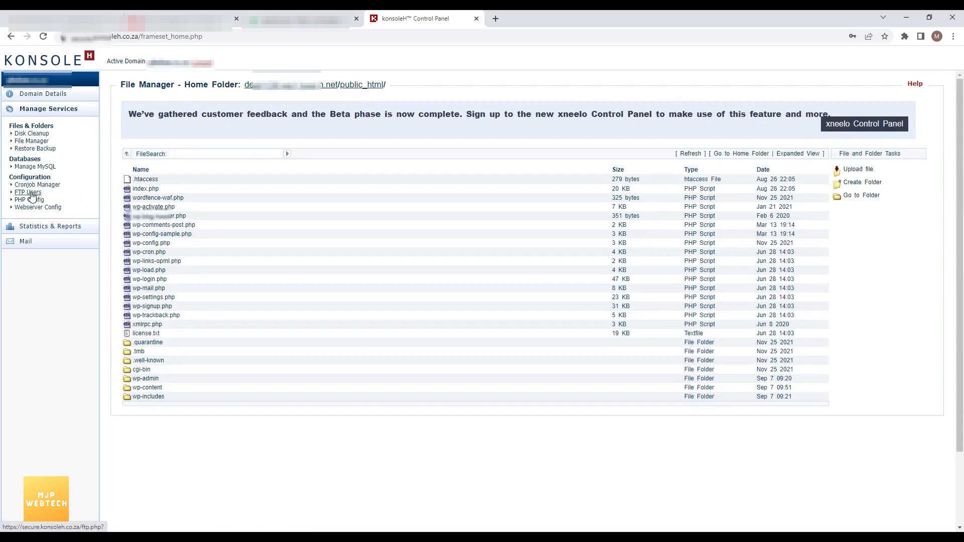
# Start a password reset for the main FTP user, auto-generate the new FTP password, and copy it to the clipboard.
pyautogui.click(29, 192)
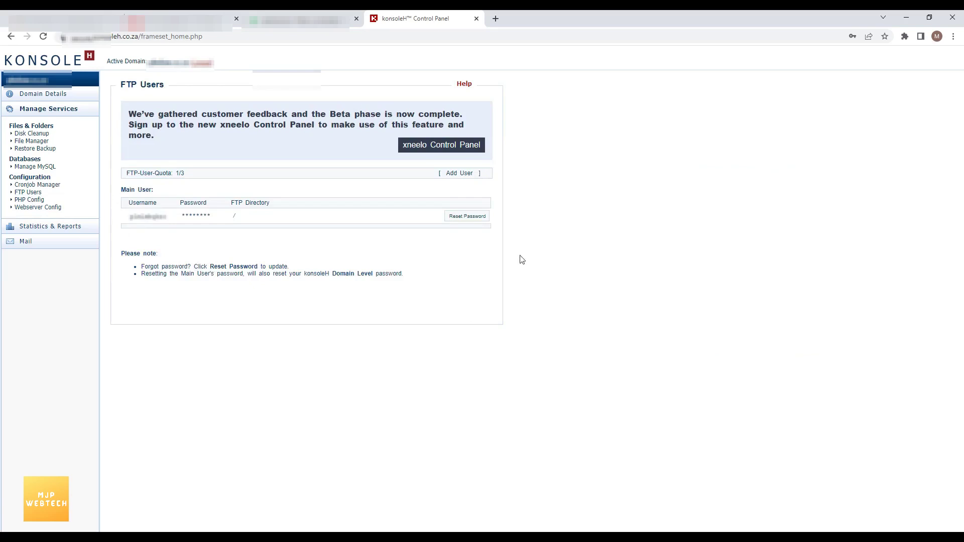
pyautogui.click(463, 218)
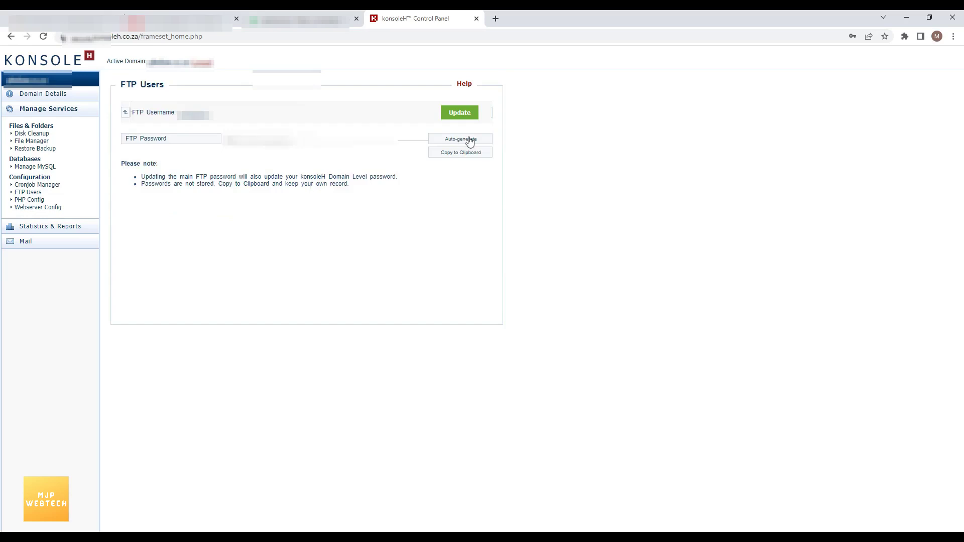
pyautogui.click(470, 142)
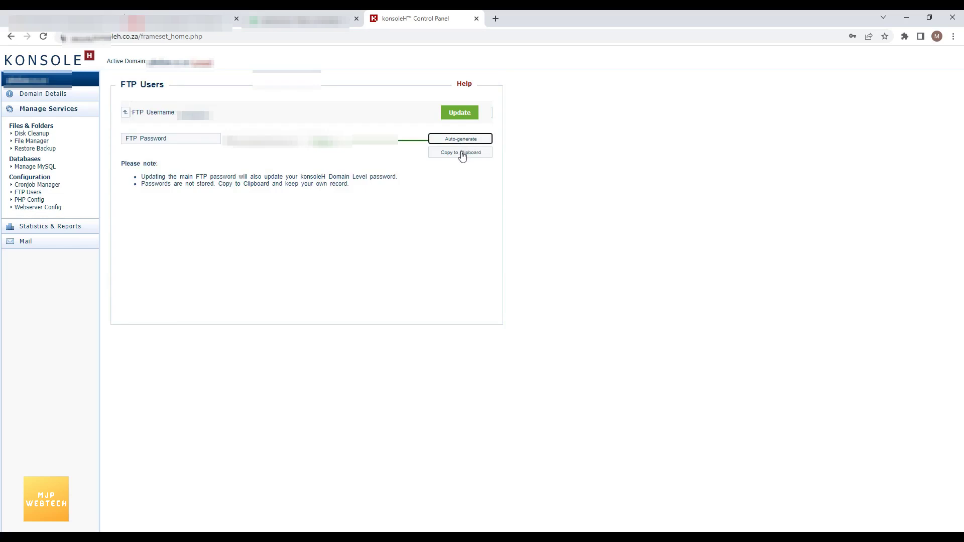
pyautogui.click(462, 156)
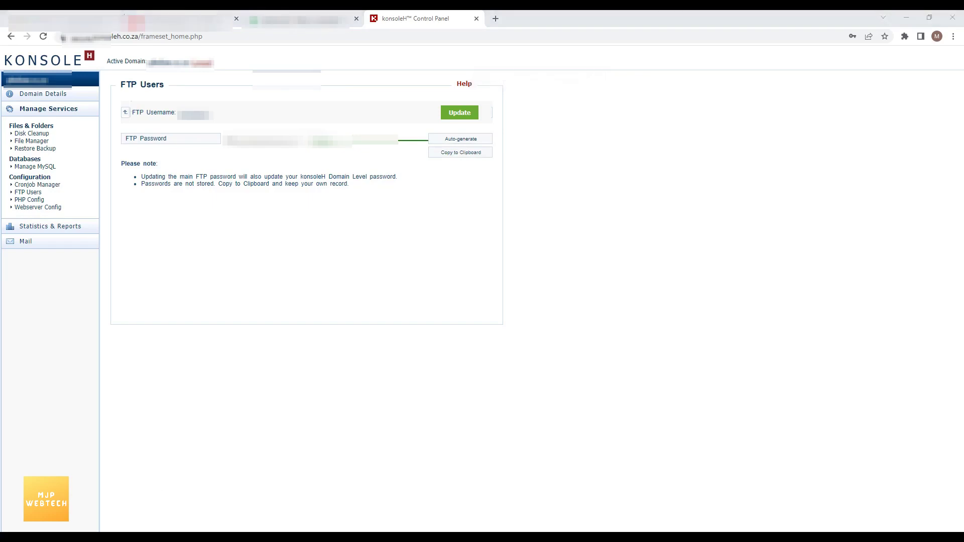
# Switch to a new Notepad document and paste the generated FTP password into it.
pyautogui.press('super')
pyautogui.write('note')
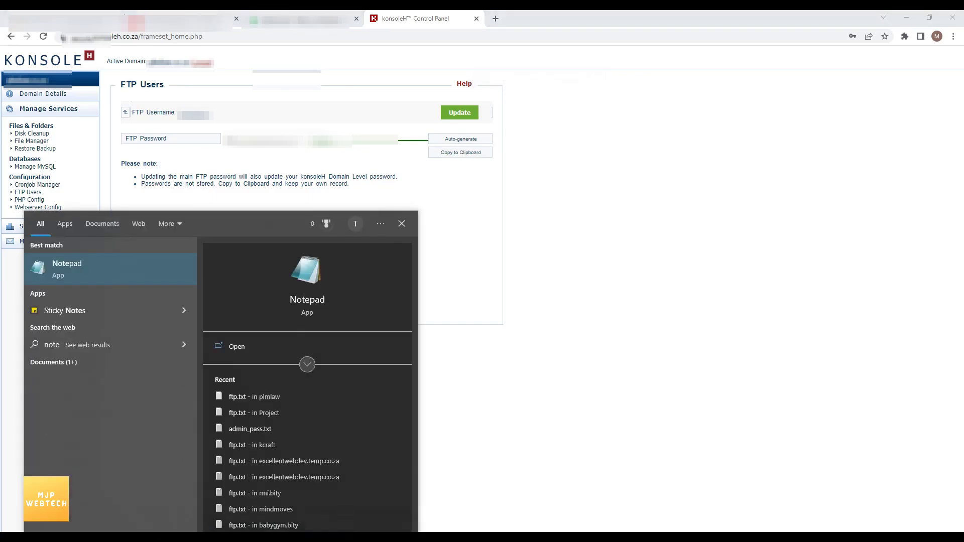
pyautogui.click(87, 272)
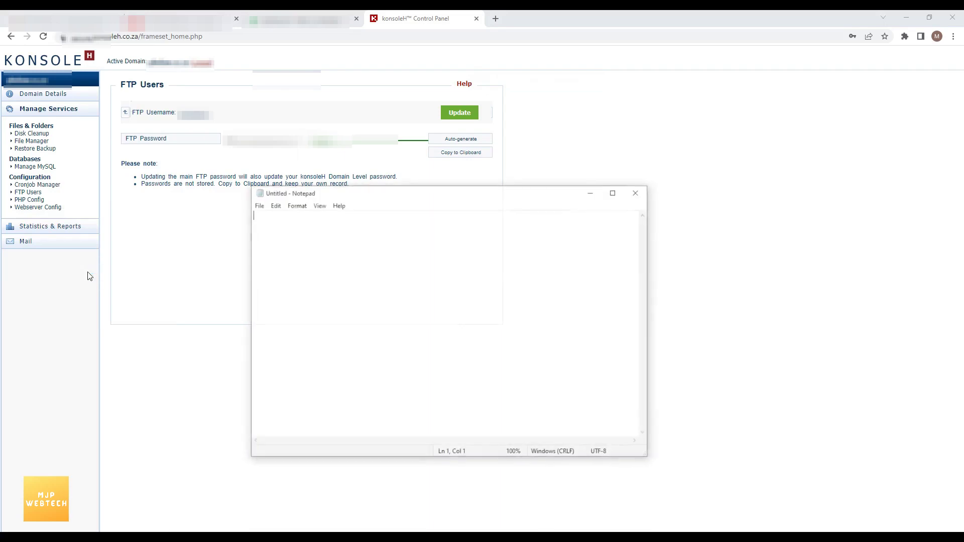
pyautogui.hotkey('ctrl', 'v')
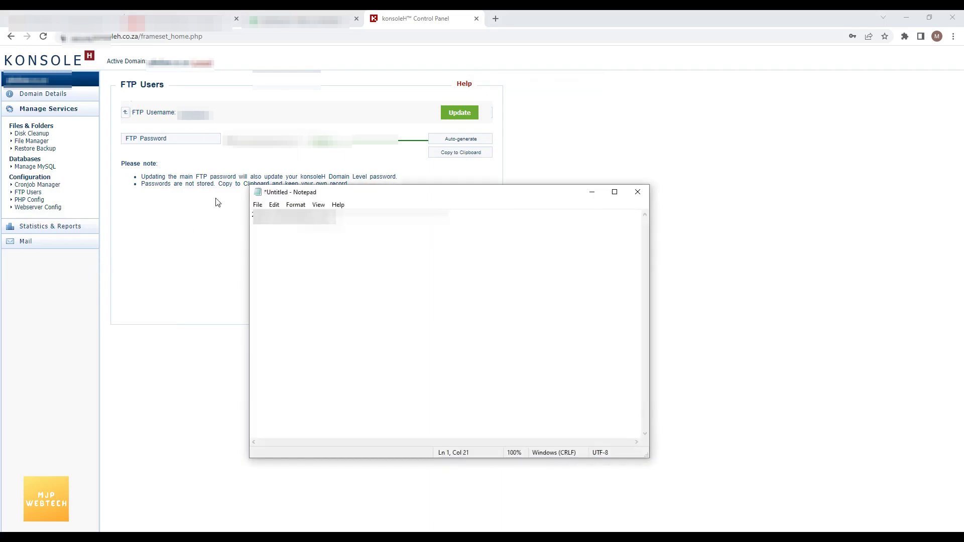
# Copy the FTP username onto its own line above the password in the Notepad document, and minimize the note.
pyautogui.doubleClick(198, 114)
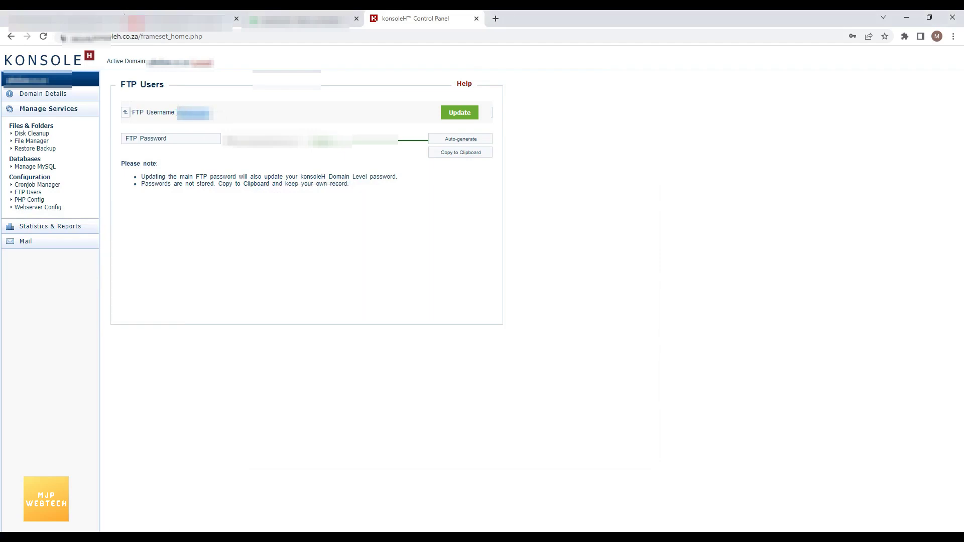
pyautogui.hotkey('alt', 'Tab')
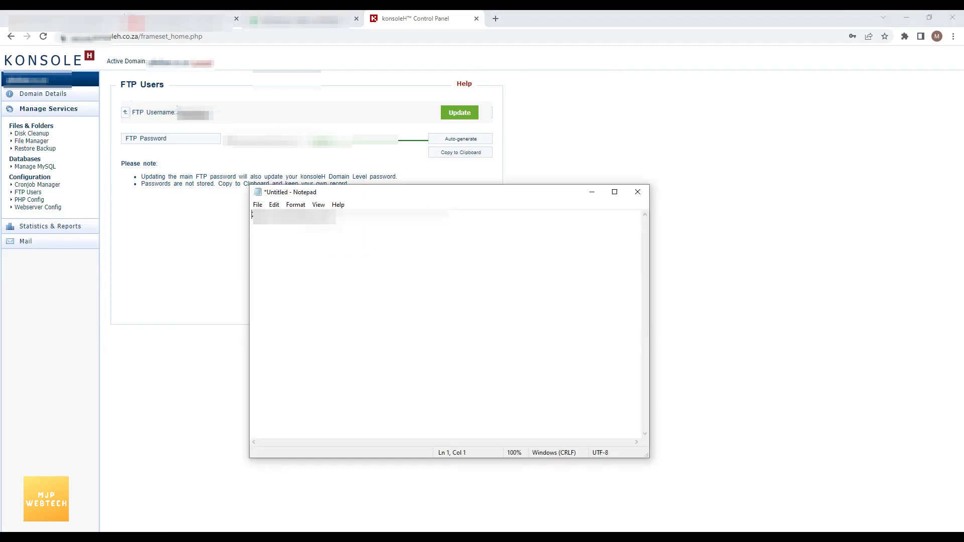
pyautogui.press('Return')
pyautogui.hotkey('ctrl', 'v')
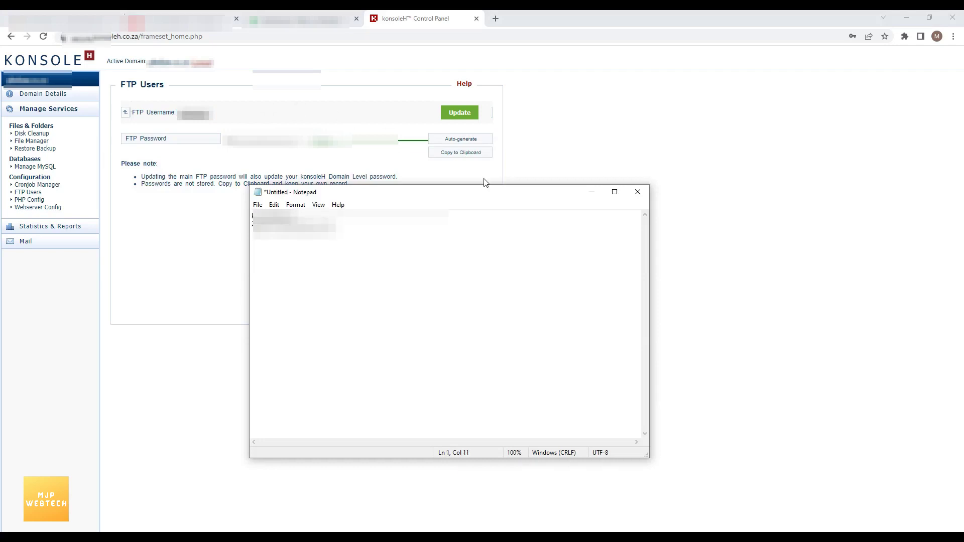
pyautogui.click(592, 193)
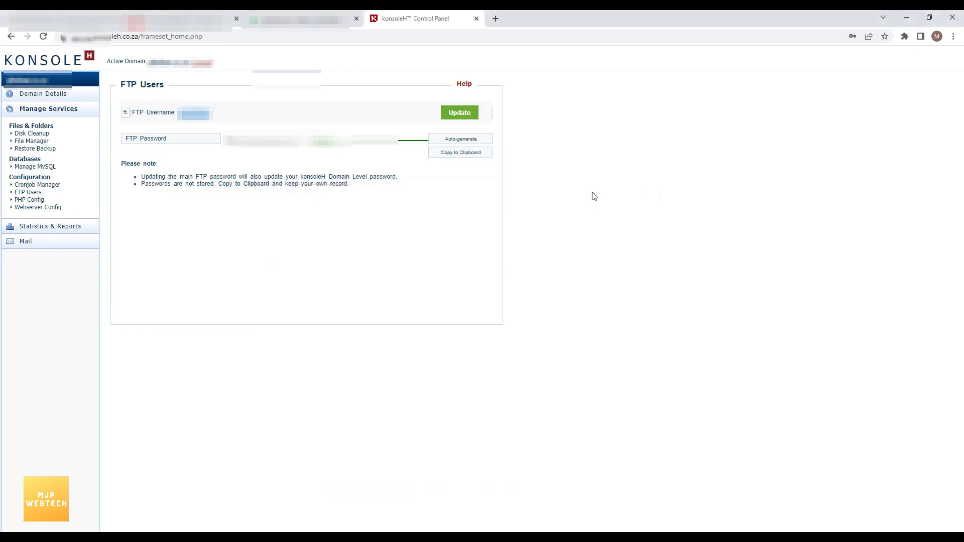
# Save the new FTP password, and generate new login, R/W and R/O passwords for the MySQL database.
pyautogui.click(458, 117)
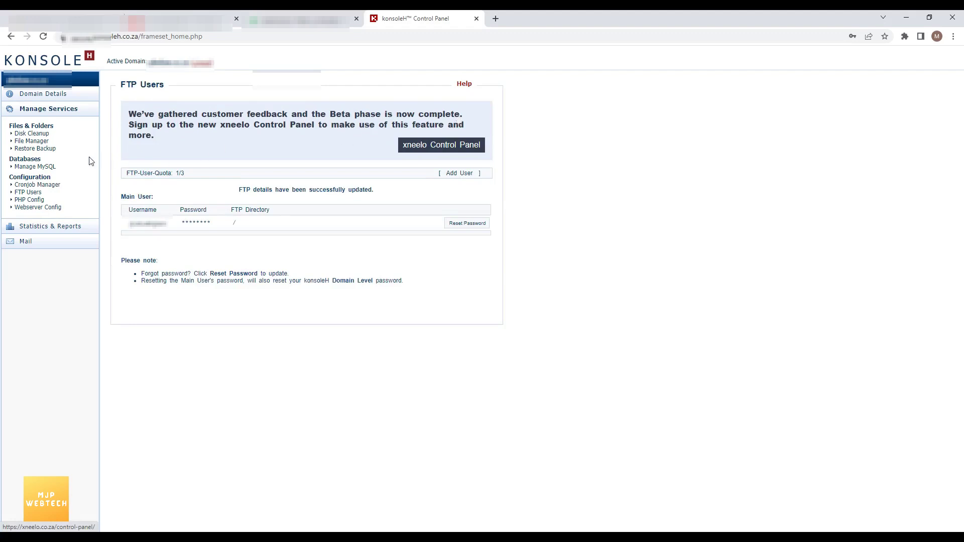
pyautogui.click(46, 167)
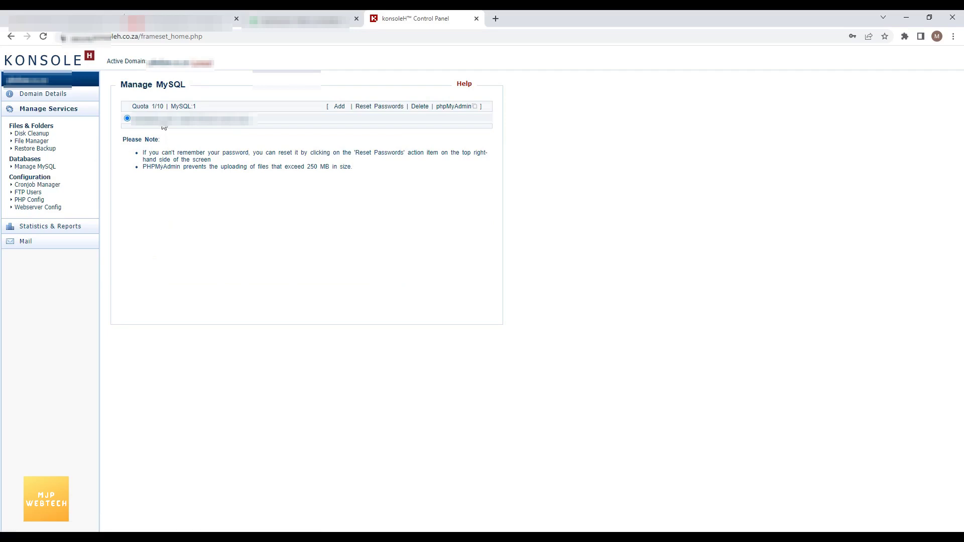
pyautogui.click(369, 108)
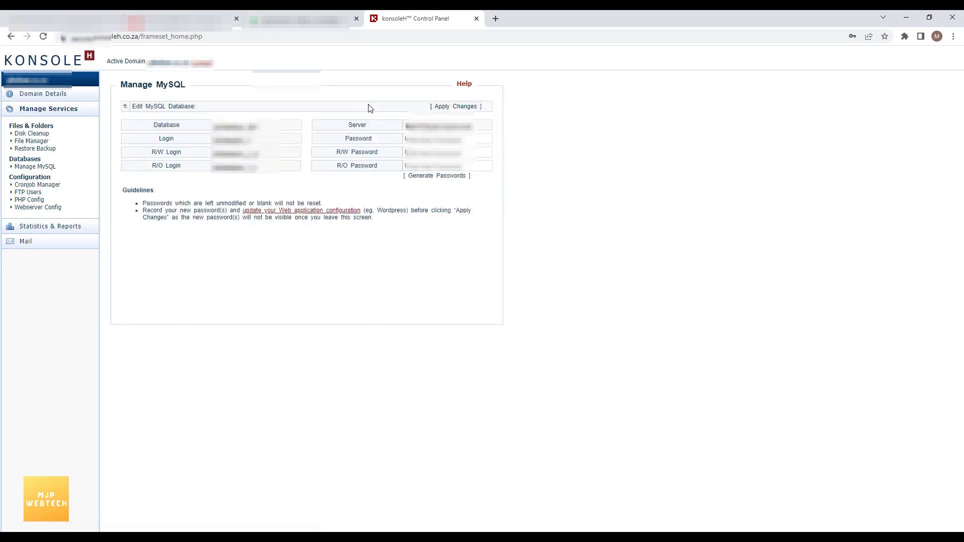
pyautogui.click(430, 176)
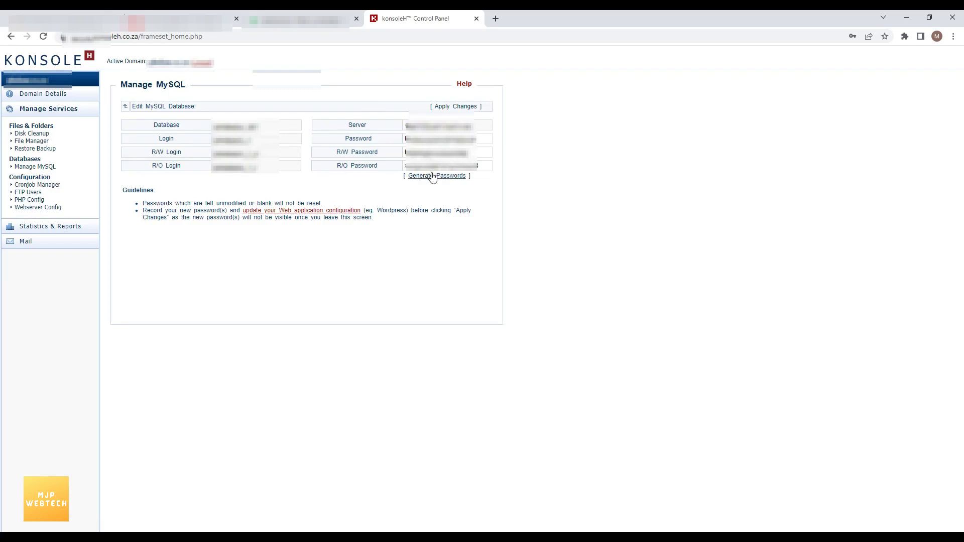
# Copy the generated main MySQL database password into the untitled Notepad note, on its own labelled line below the FTP credentials.
pyautogui.click(442, 138)
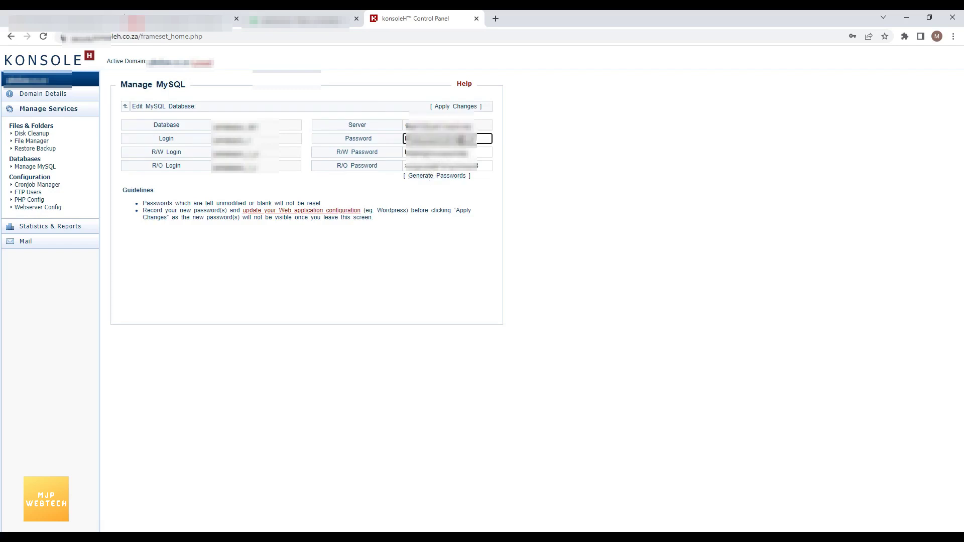
pyautogui.hotkey('ctrl', 'a')
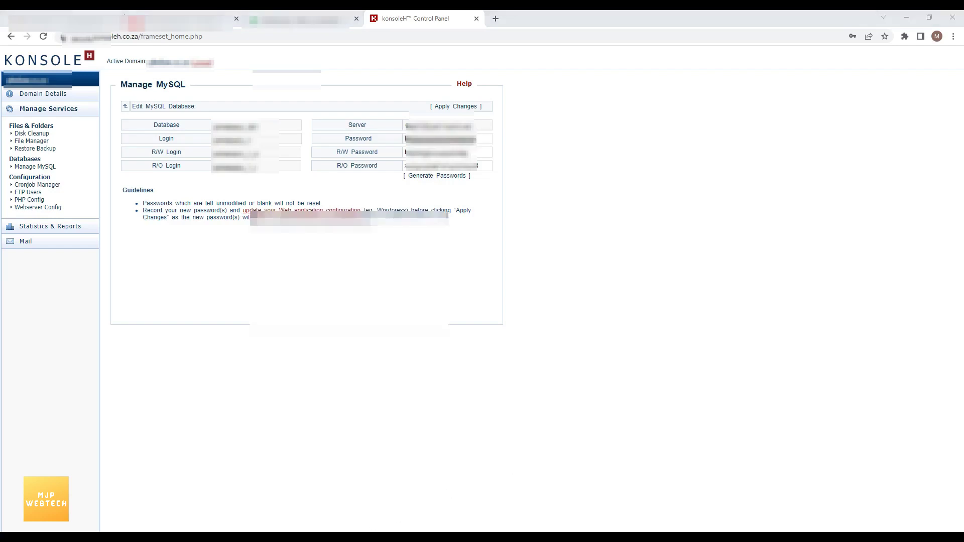
pyautogui.click(381, 538)
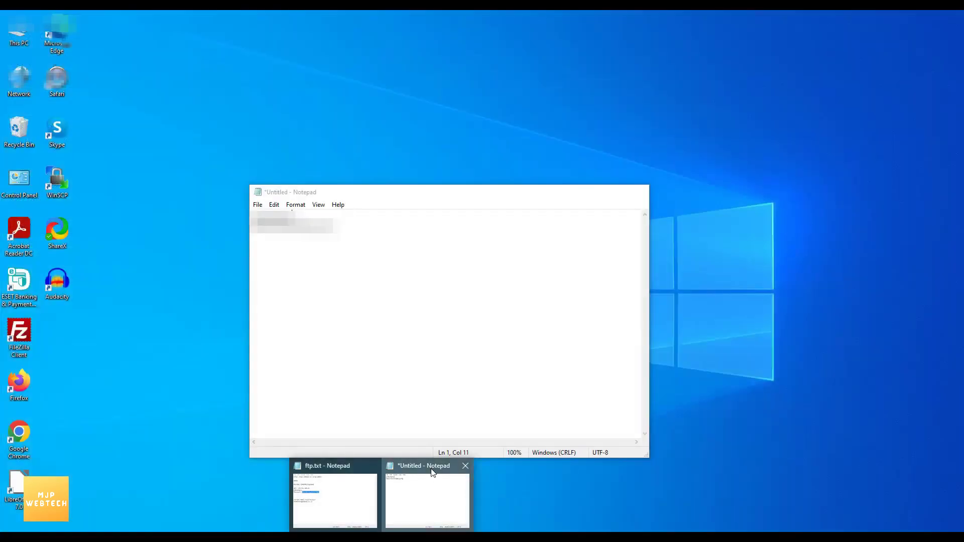
pyautogui.click(431, 478)
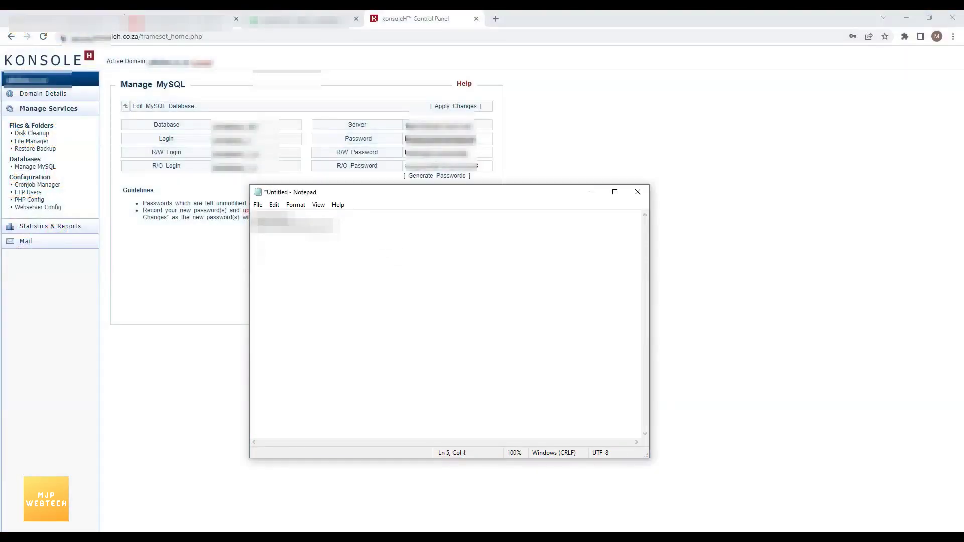
pyautogui.write('user')
# Copy the generated R/W database password onto the next line of the Notepad note.
pyautogui.click(443, 153)
pyautogui.hotkey('ctrl', 'a')
pyautogui.hotkey('ctrl', 'c')
pyautogui.hotkey('alt', 'Tab')
pyautogui.hotkey('ctrl', 'v')
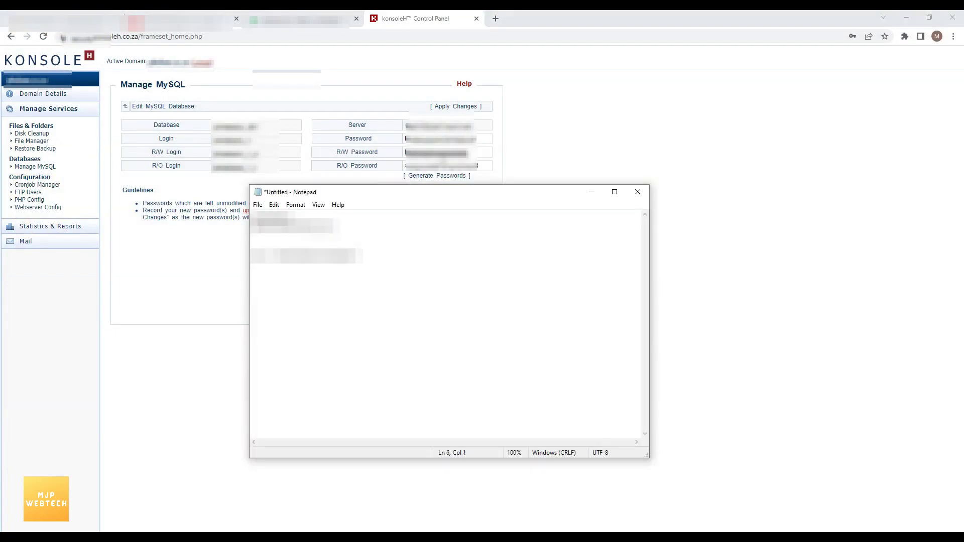
pyautogui.write('pw')
# Copy the generated R/O database password onto the next line of the Notepad note, label it r/O, and minimize the note.
pyautogui.hotkey('alt', 'Tab')
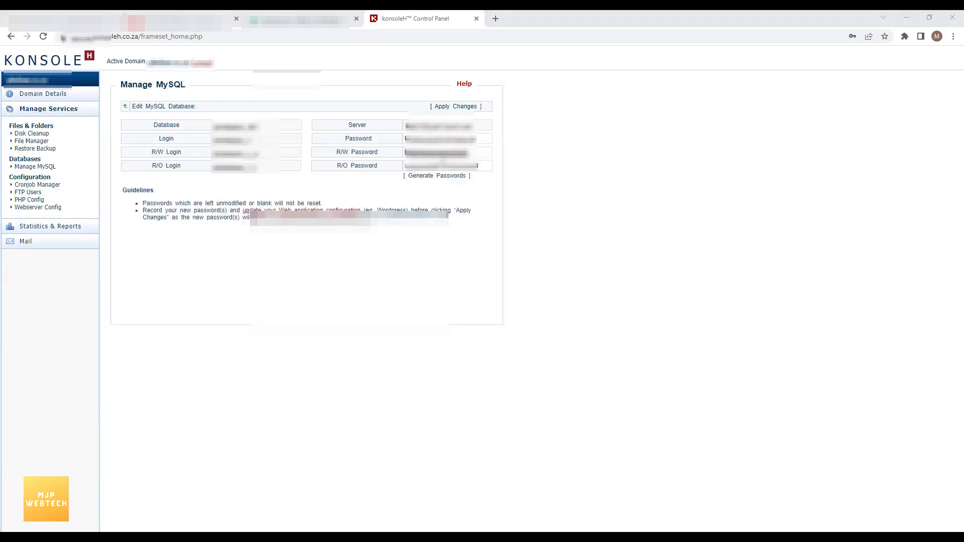
pyautogui.press('Tab')
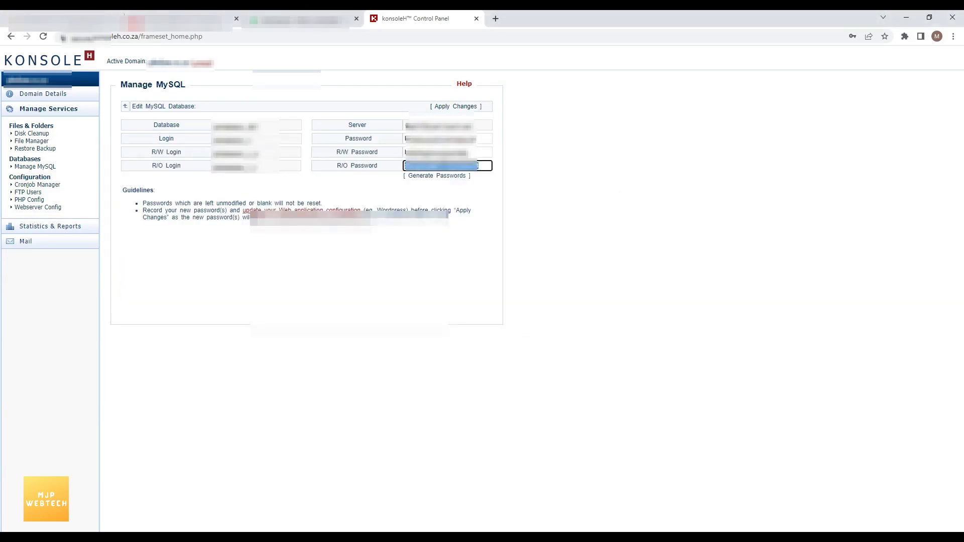
pyautogui.hotkey('alt', 'Tab')
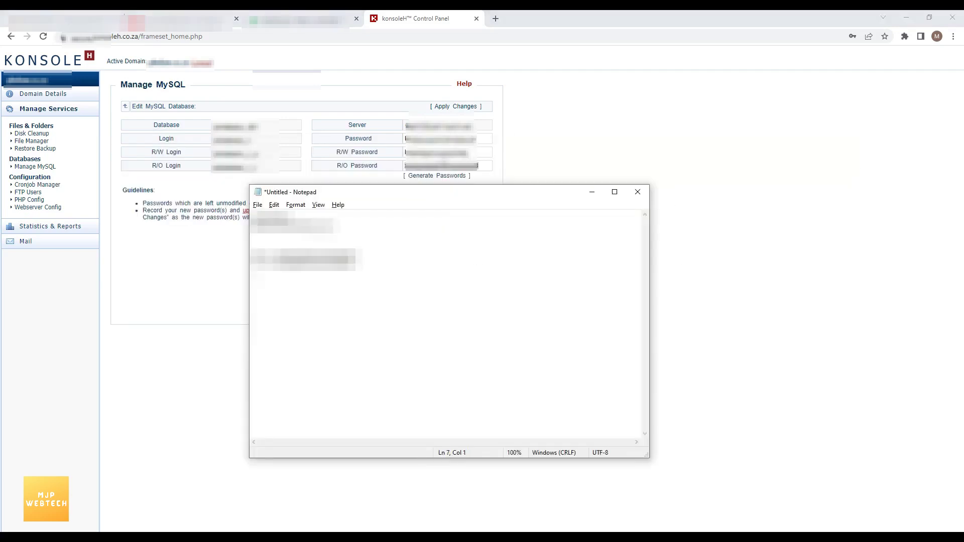
pyautogui.hotkey('ctrl', 'v')
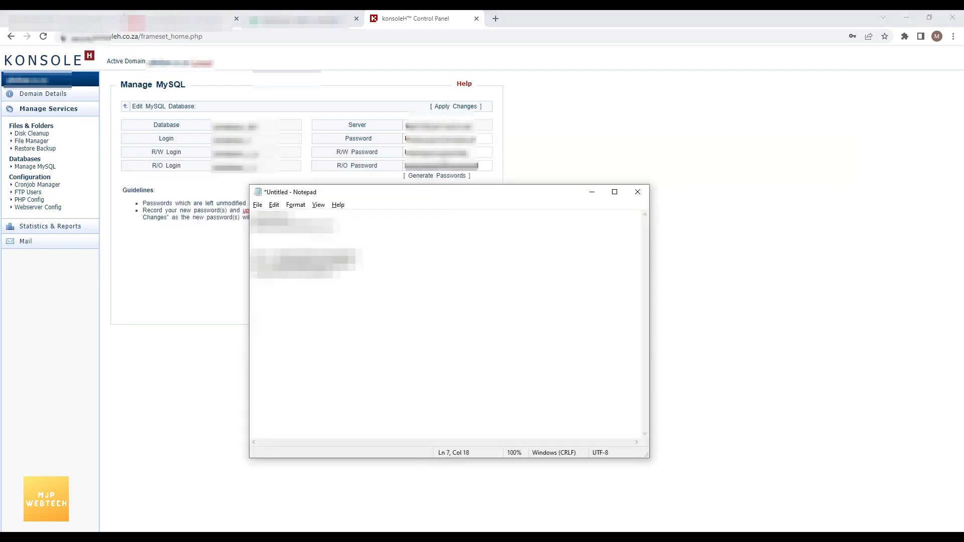
pyautogui.write('aa')
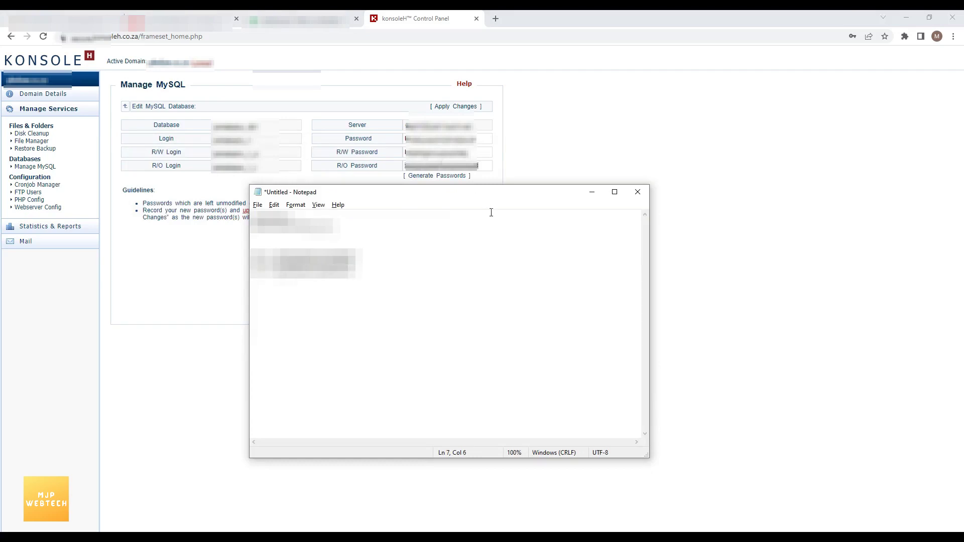
pyautogui.click(592, 191)
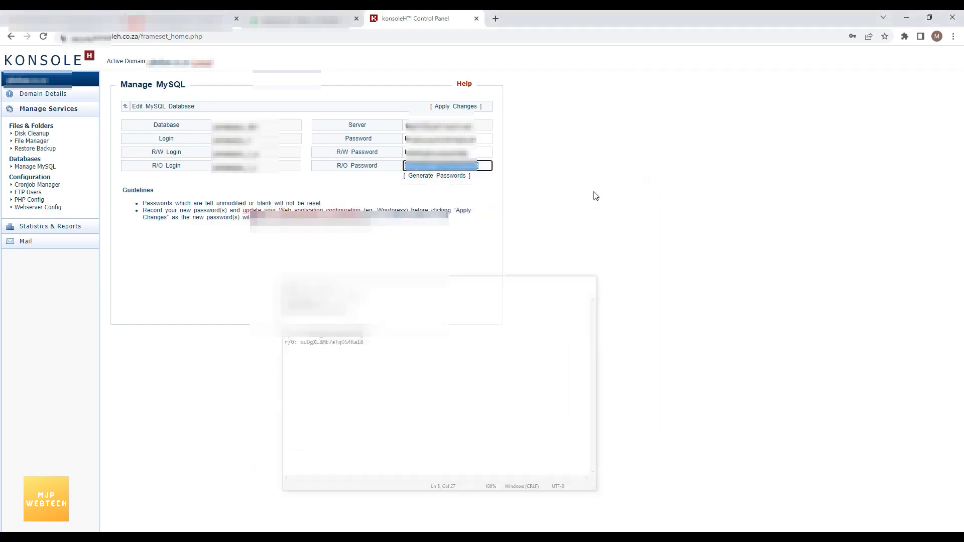
# Apply the new MySQL database passwords, and open wp-config.php in public_html for editing.
pyautogui.click(446, 109)
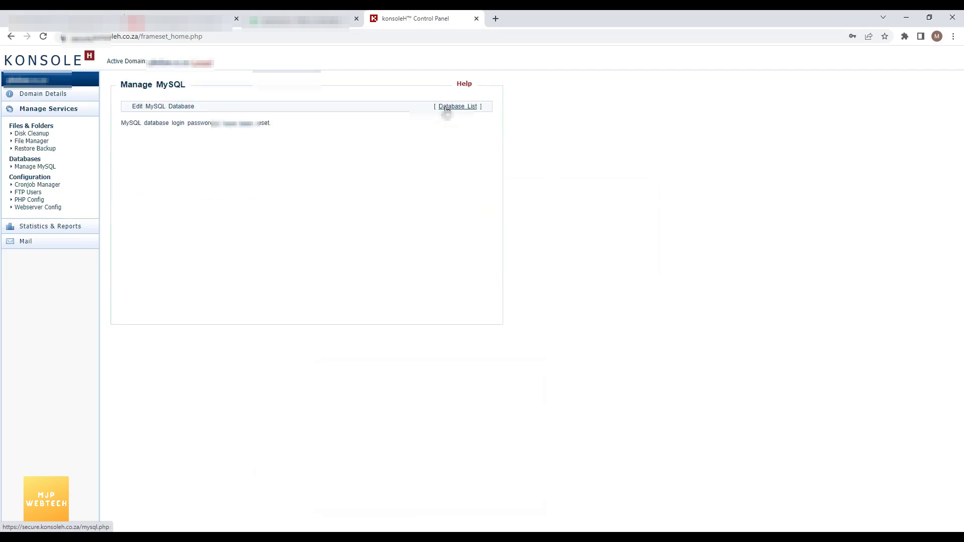
pyautogui.click(24, 142)
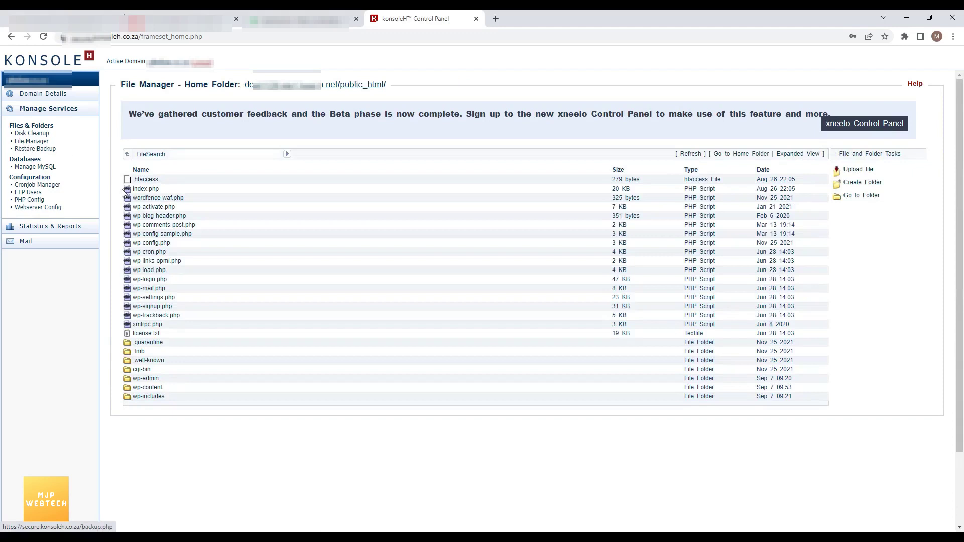
pyautogui.click(151, 244)
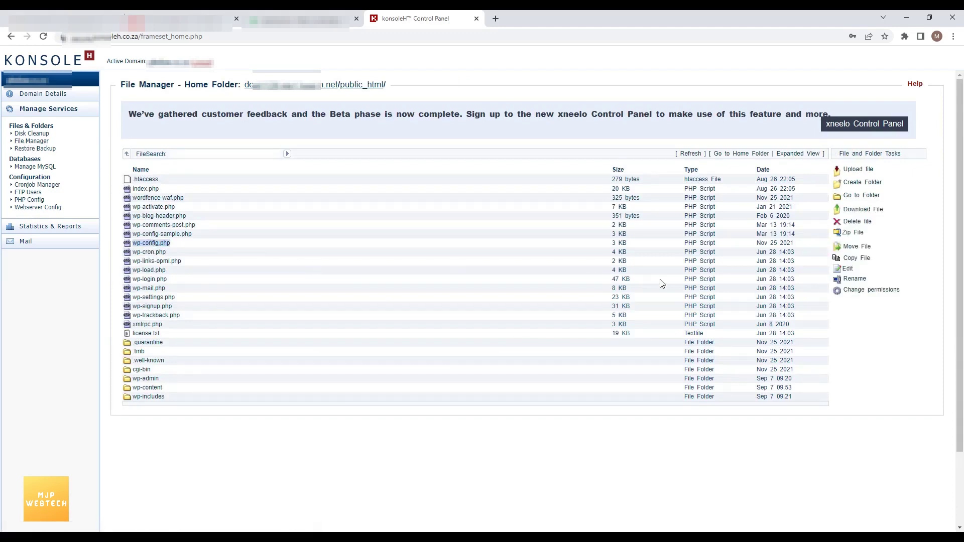
pyautogui.click(848, 270)
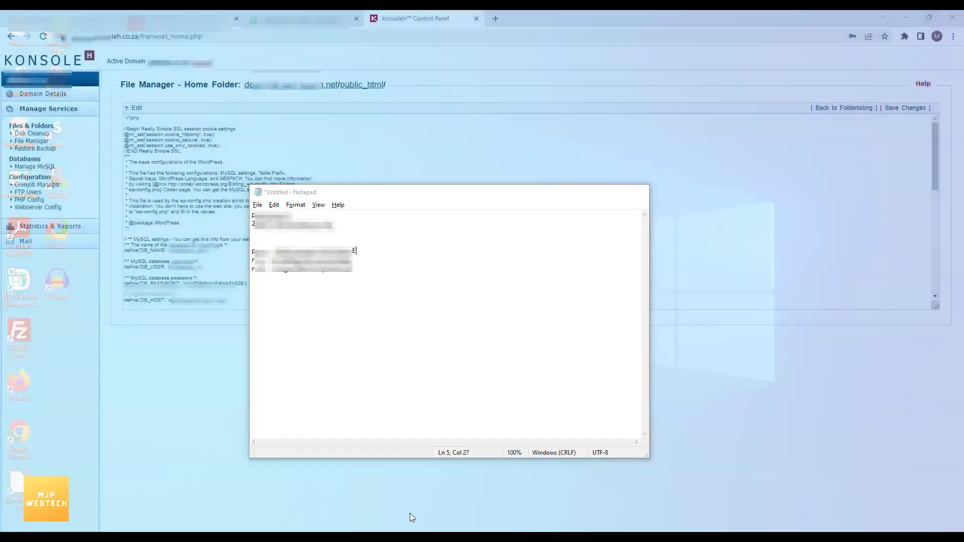
# Copy the new main database password from the Notepad note, and return to the wp-config.php editor.
pyautogui.click(409, 518)
pyautogui.doubleClick(318, 251)
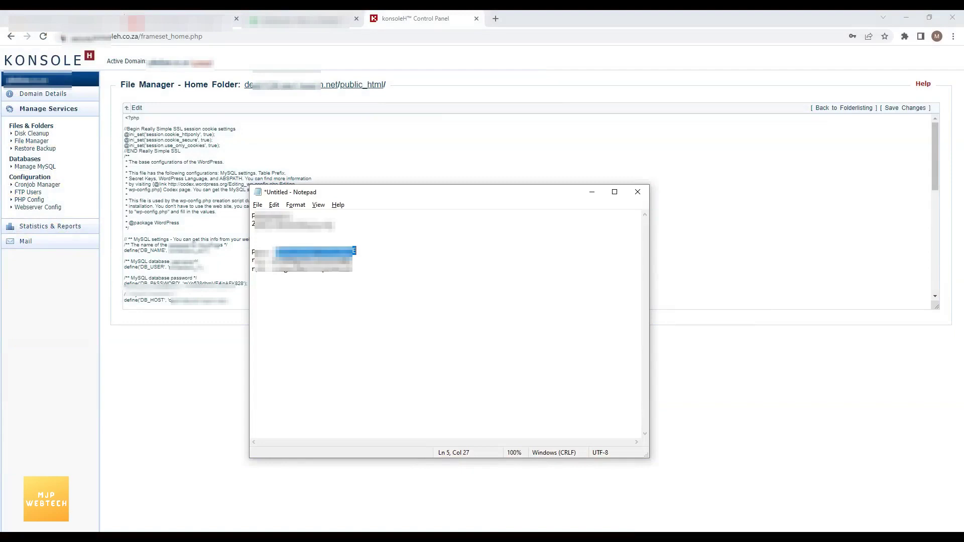
pyautogui.hotkey('alt', 'Tab')
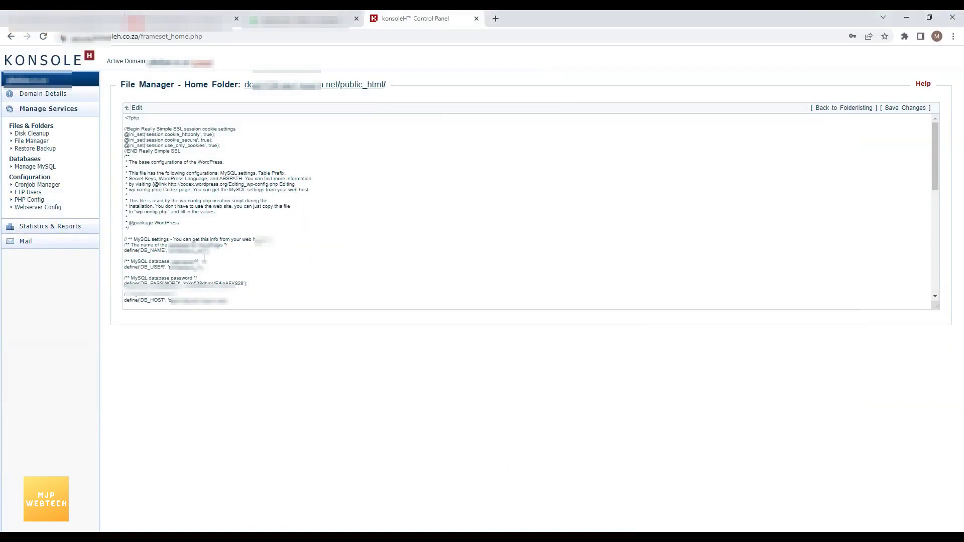
# Insert an empty line below the DB_PASSWORD definition in wp-config.php, copy the definition, and comment out the original with //.
pyautogui.click(184, 283)
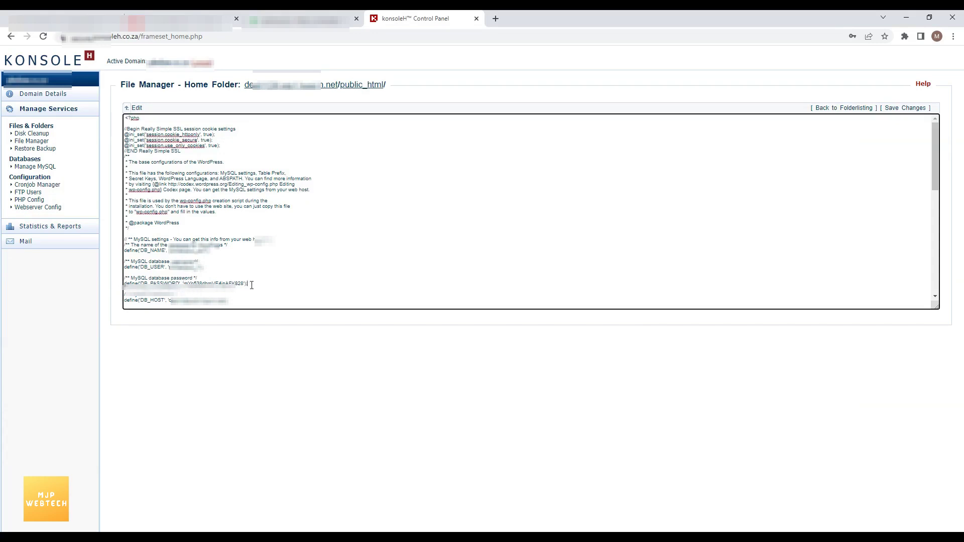
pyautogui.press('Return')
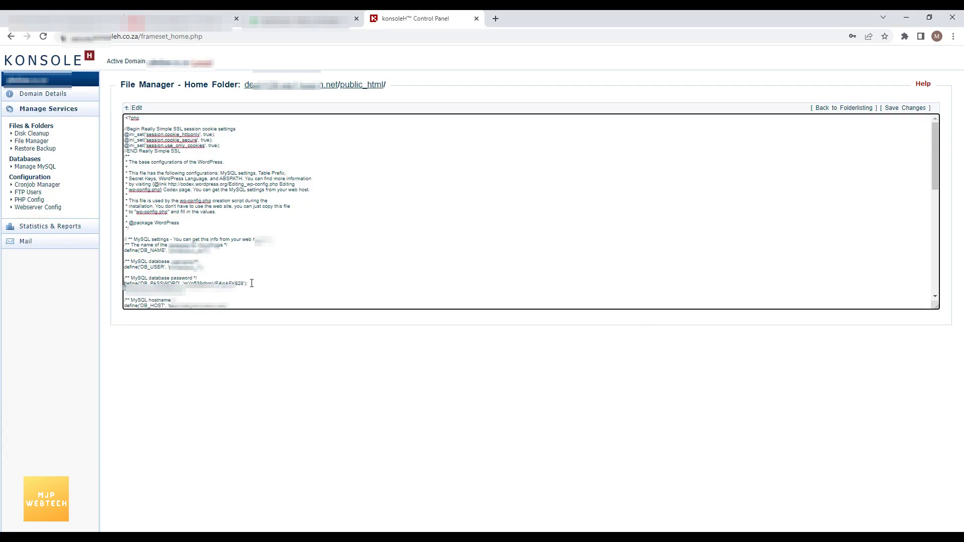
pyautogui.hotkey('shift', 'Left')
pyautogui.hotkey('shift', 'Left')
pyautogui.hotkey('shift', 'Left')
pyautogui.hotkey('shift', 'Left')
pyautogui.hotkey('shift', 'Left')
pyautogui.hotkey('shift', 'Left')
pyautogui.hotkey('shift', 'Left')
pyautogui.hotkey('shift', 'Left')
pyautogui.hotkey('shift', 'Left')
pyautogui.hotkey('shift', 'Left')
pyautogui.hotkey('shift', 'Left')
pyautogui.hotkey('shift', 'Left')
pyautogui.hotkey('shift', 'Left')
pyautogui.hotkey('shift', 'Left')
pyautogui.hotkey('shift', 'Left')
pyautogui.hotkey('shift', 'Left')
pyautogui.hotkey('shift', 'Left')
pyautogui.hotkey('shift', 'Left')
pyautogui.hotkey('shift', 'Left')
pyautogui.hotkey('shift', 'Left')
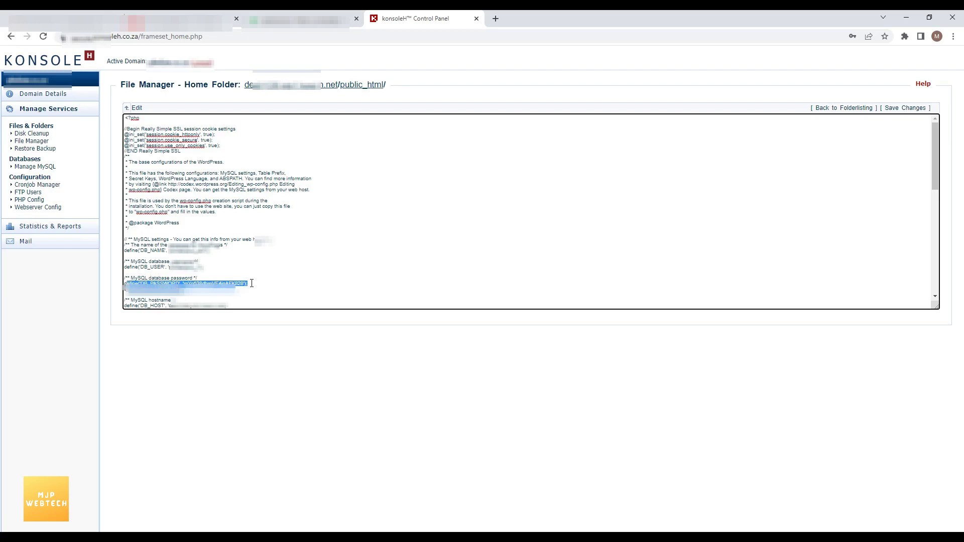
pyautogui.press('Left')
pyautogui.write('//')
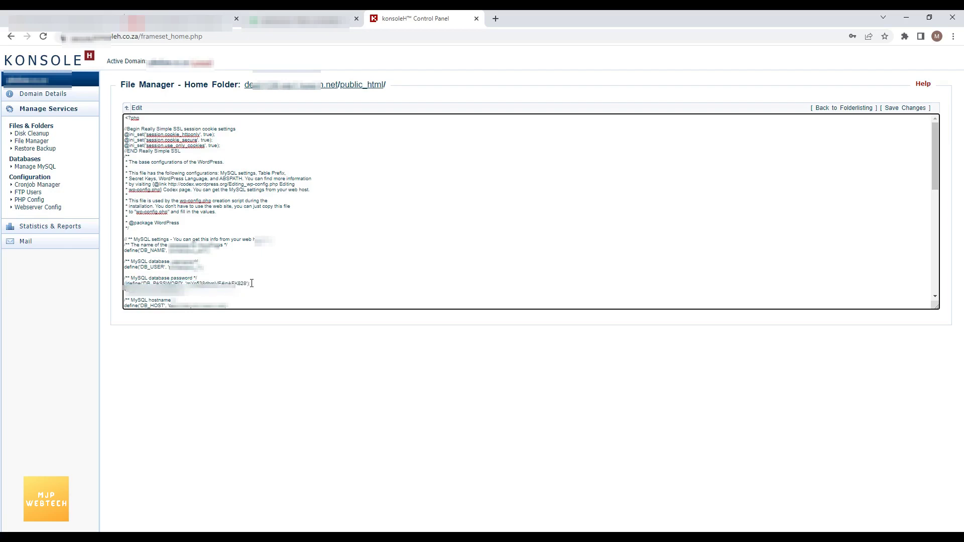
# Add a DB_PASSWORD definition containing the new database password below the commented-out one, and save wp-config.php.
pyautogui.hotkey('ctrl', 'v')
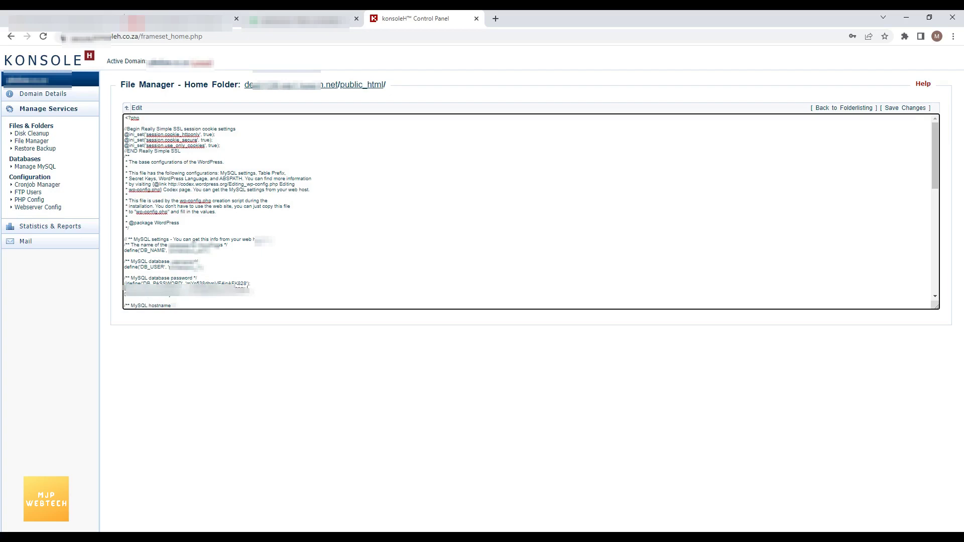
pyautogui.tripleClick(172, 296)
pyautogui.click(173, 297)
pyautogui.click(910, 108)
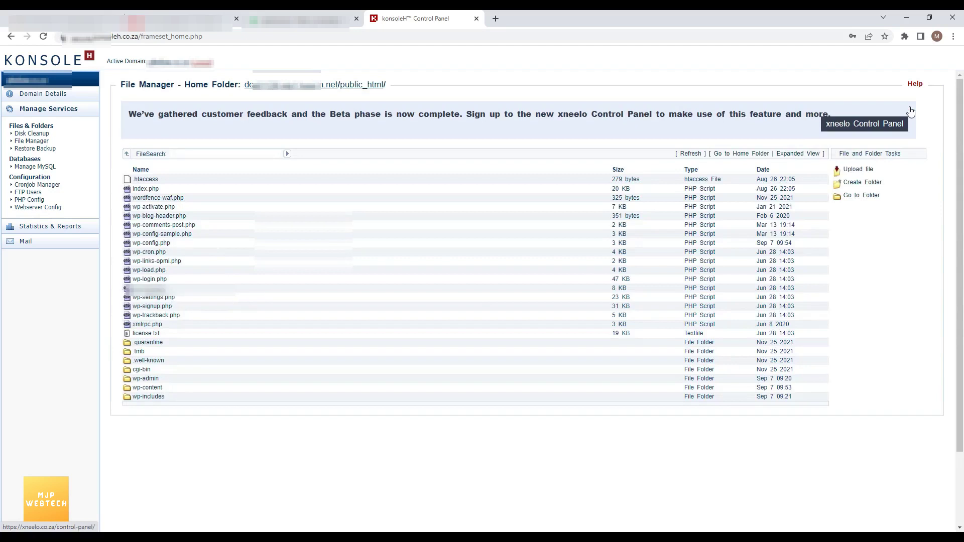
# Reload the site's wp-admin dashboard, search the page for "log out", and log out of WordPress.
pyautogui.click(301, 11)
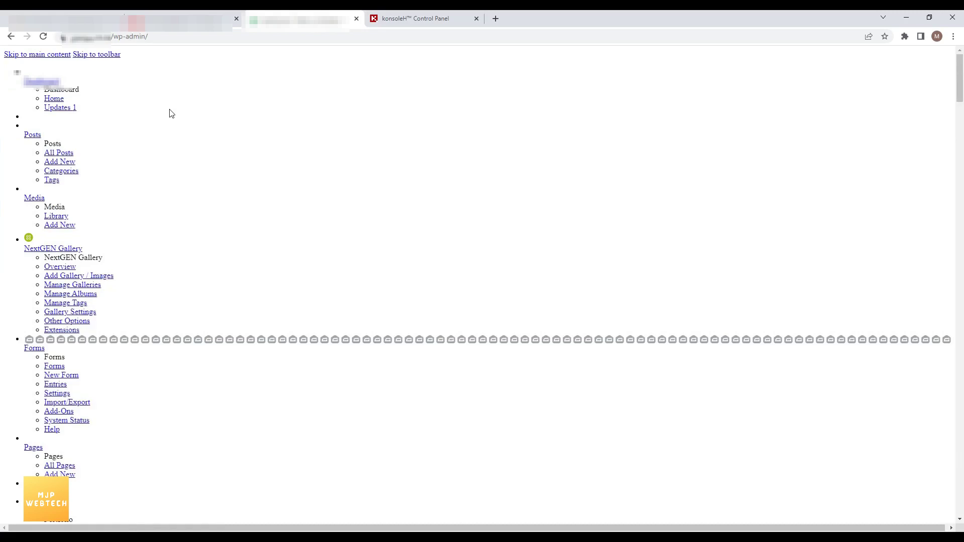
pyautogui.rightClick(170, 113)
pyautogui.click(217, 145)
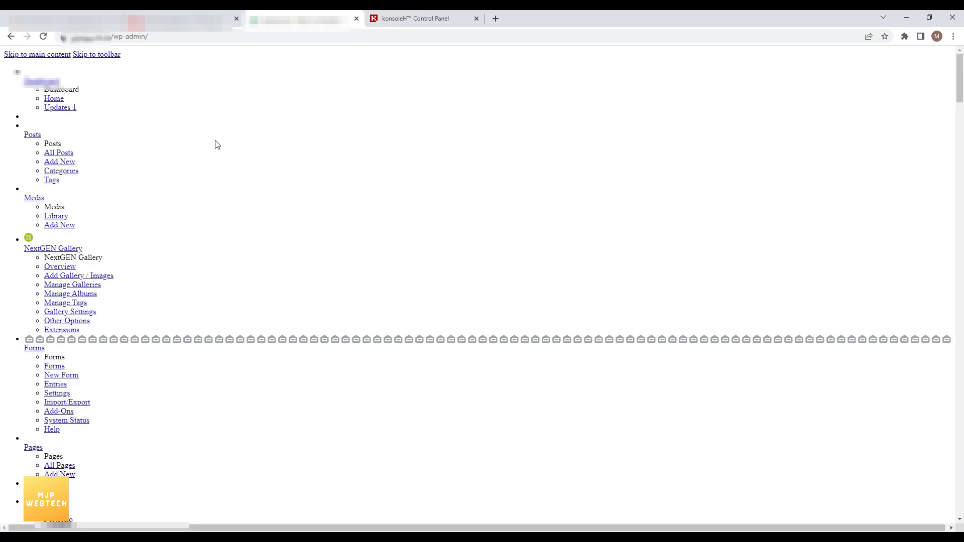
pyautogui.hotkey('ctrl', 'f')
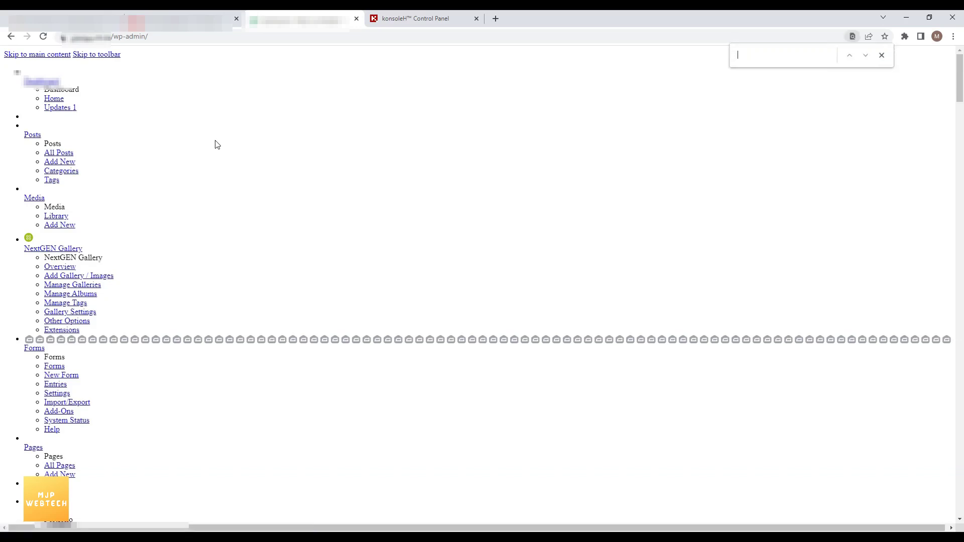
pyautogui.write('log ')
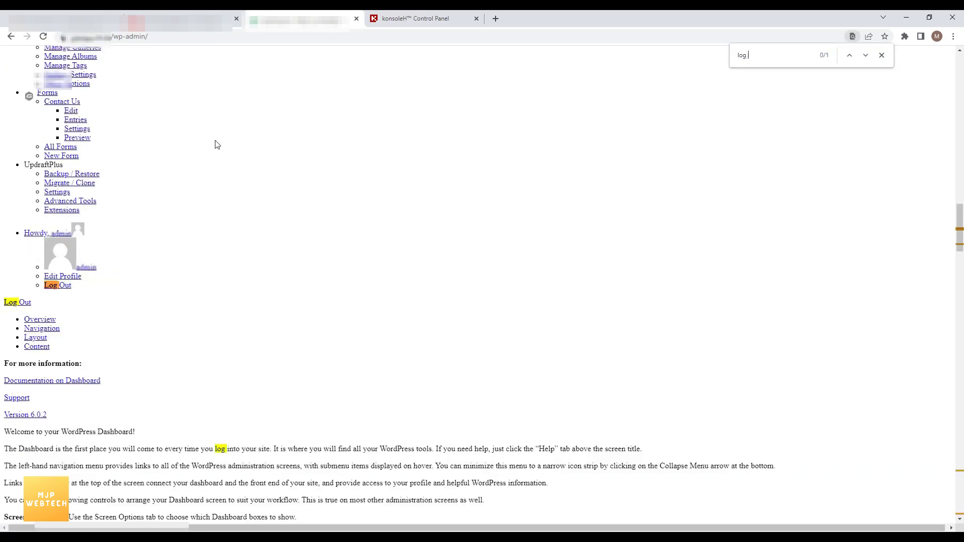
pyautogui.write('out')
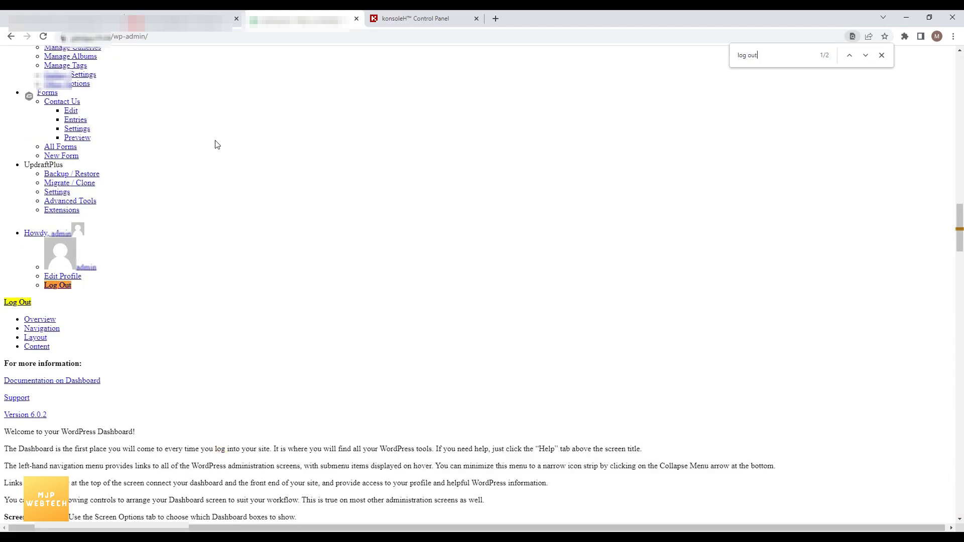
pyautogui.click(69, 289)
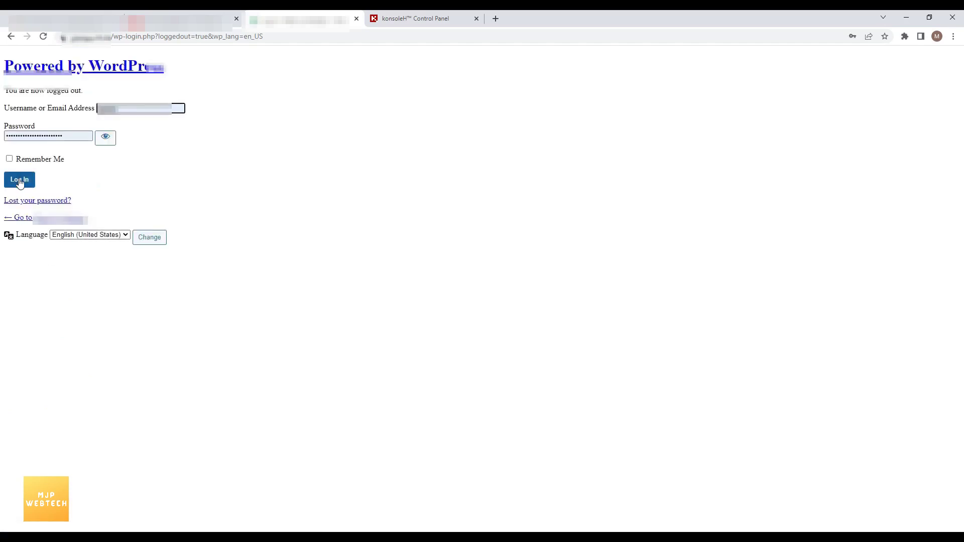
# Log back in to WordPress with the saved credentials, and return to the konsoleH file manager.
pyautogui.click(20, 183)
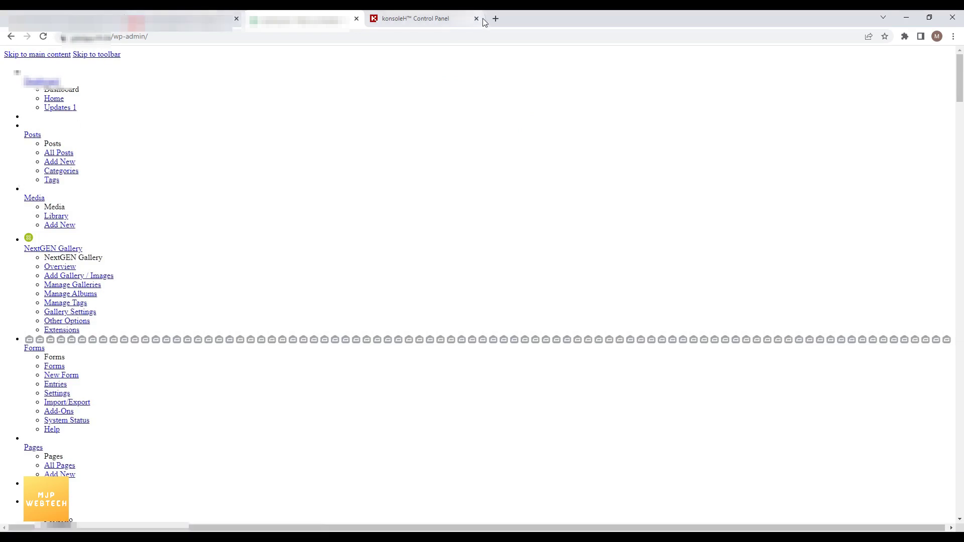
pyautogui.click(446, 16)
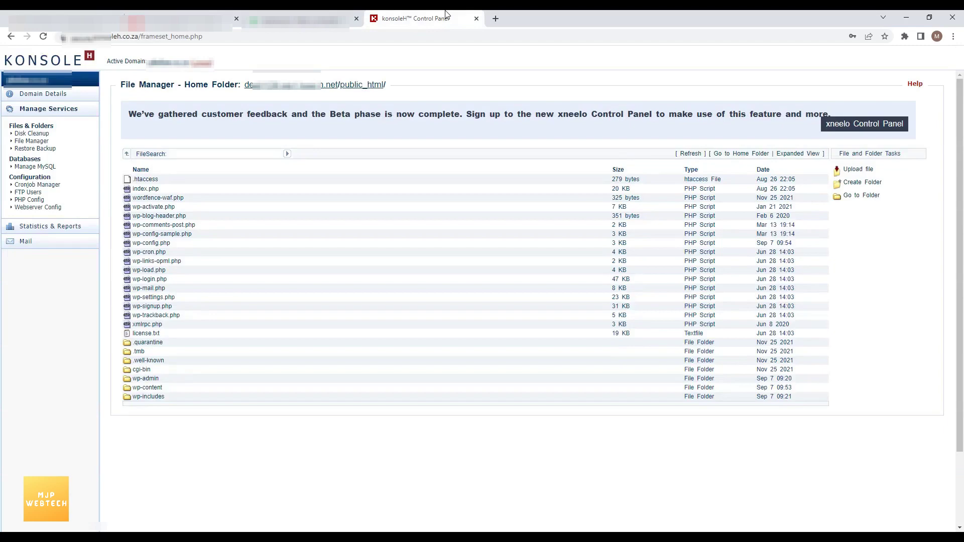
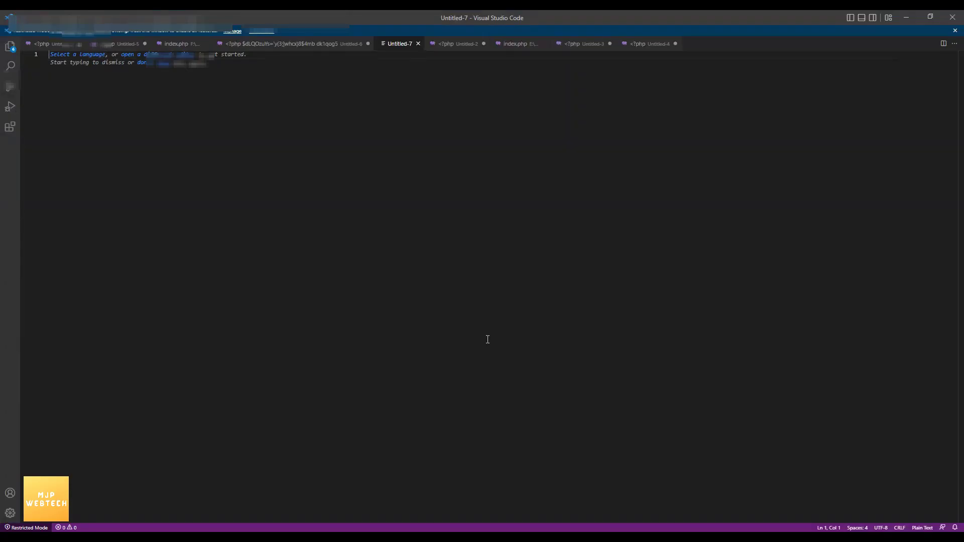
# Enter <?php define("WP_USE_THEMES", true); require( dirname( __FILE__ ) . "/wp-blog-header.php" ); in the empty file, and create a newsite folder on Project (F:) while saving.
pyautogui.write('<?php define("WP_USE_THEMES", true); require( dirname( __FILE__ ) . "/wp-blog-header.php" );')
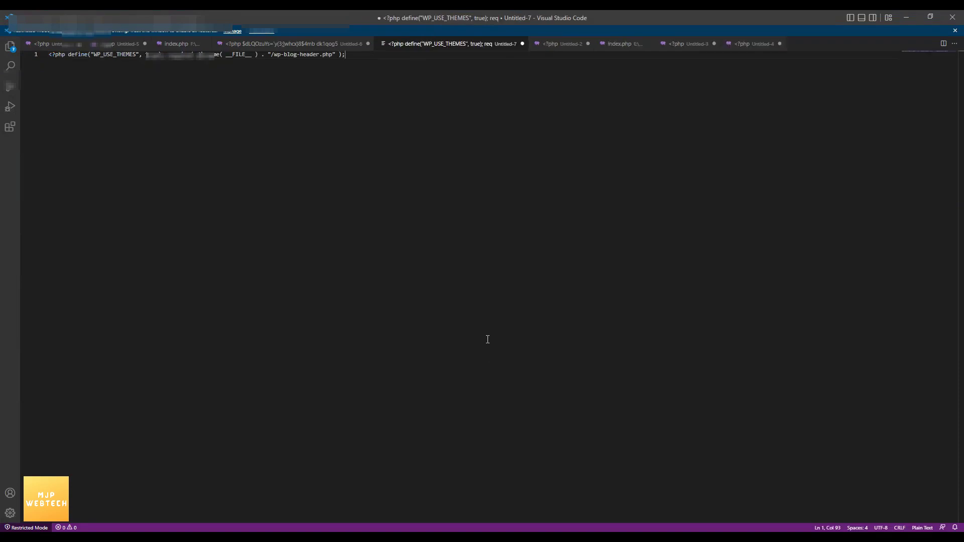
pyautogui.hotkey('ctrl', 's')
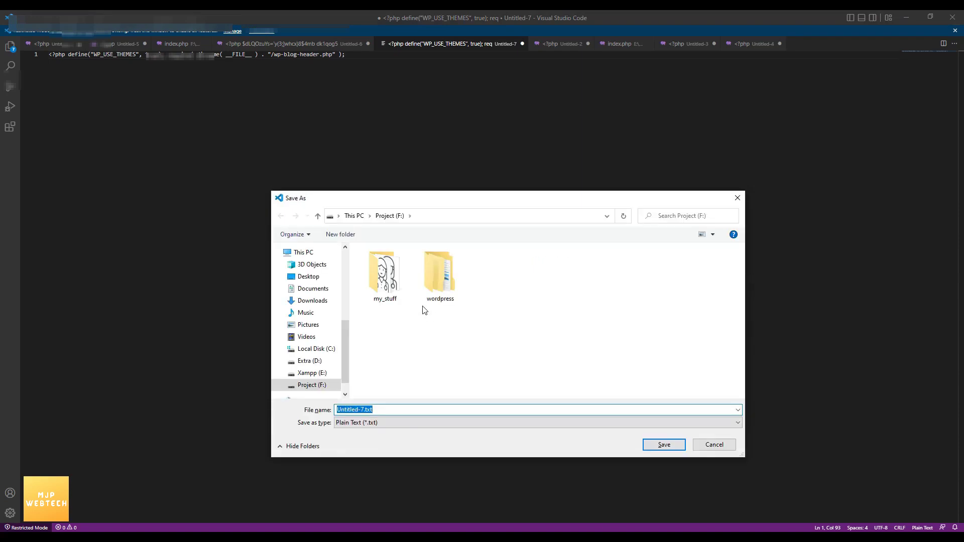
pyautogui.click(394, 365)
pyautogui.rightClick(392, 361)
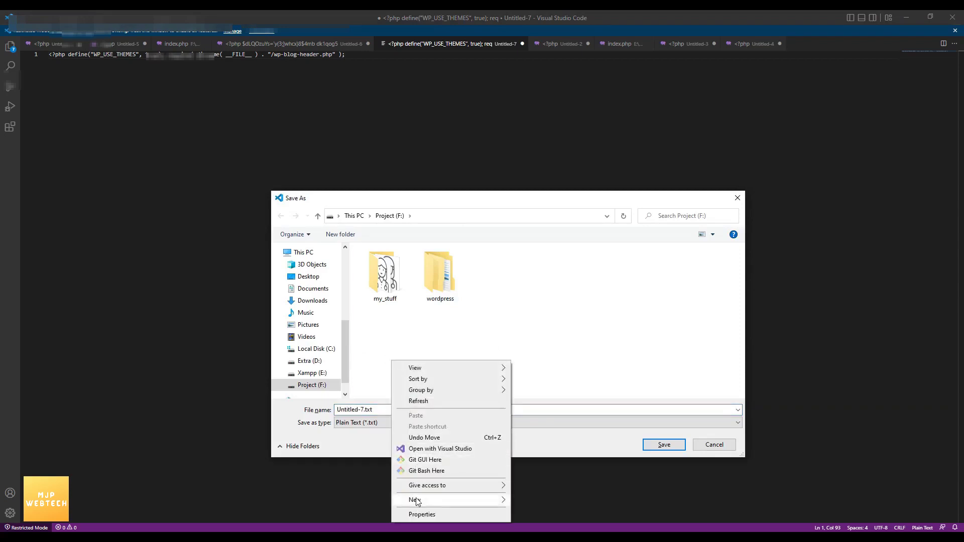
pyautogui.moveTo(445, 502)
pyautogui.click(542, 399)
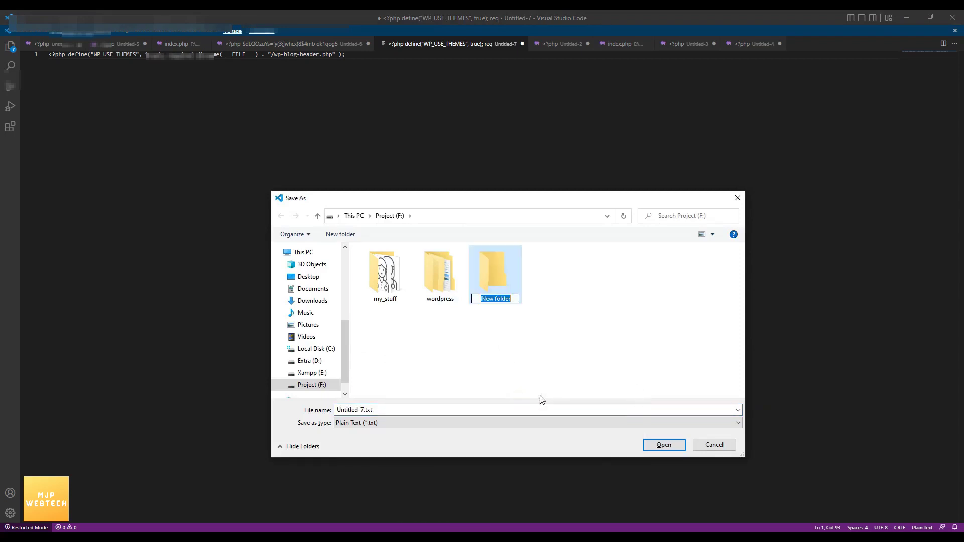
pyautogui.write('newsite')
pyautogui.press('Return')
pyautogui.press('Return')
# Save the clean code file as index.php in the newsite folder.
pyautogui.doubleClick(467, 410)
pyautogui.write('index.php')
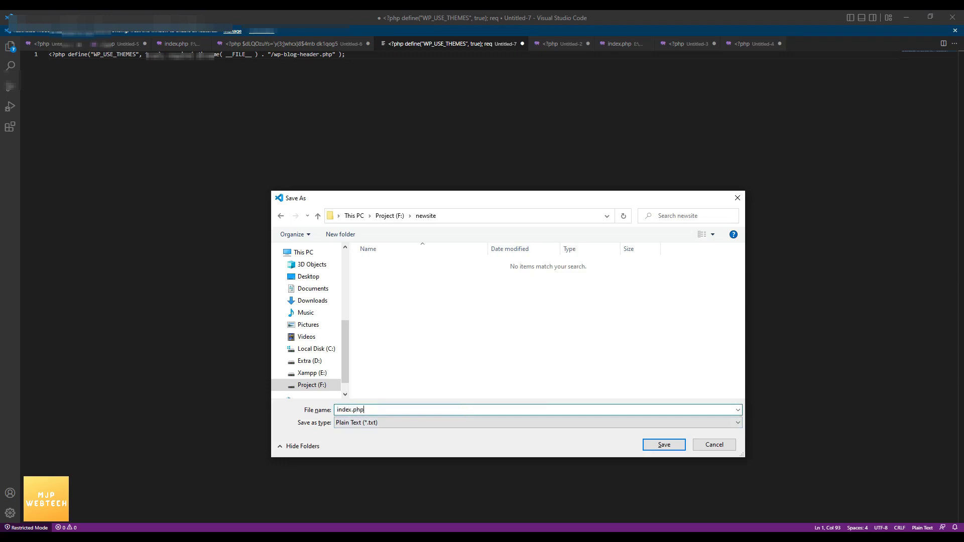
pyautogui.press('Return')
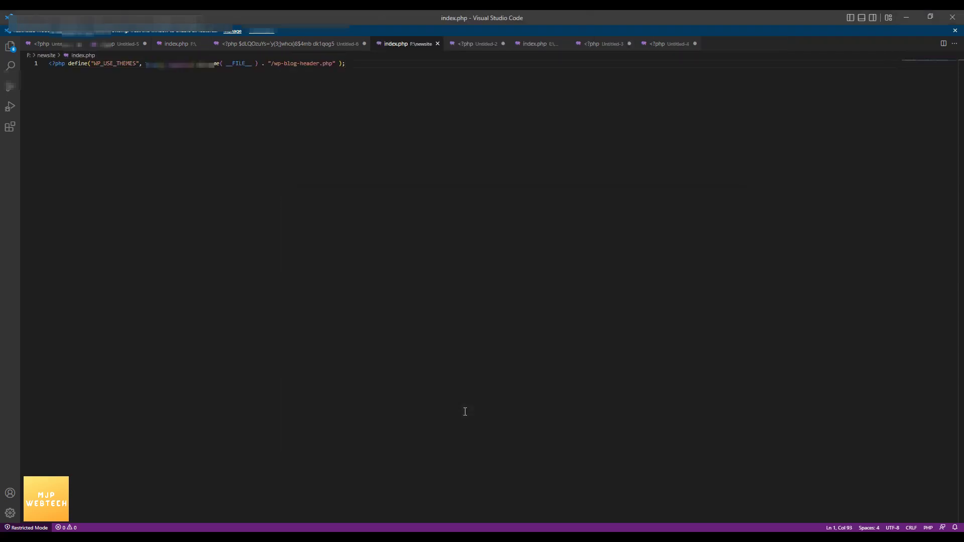
# Switch to the konsoleH file manager and rename the infected index.php in public_html to index.php.bak07092022.
pyautogui.hotkey('alt', 'Tab')
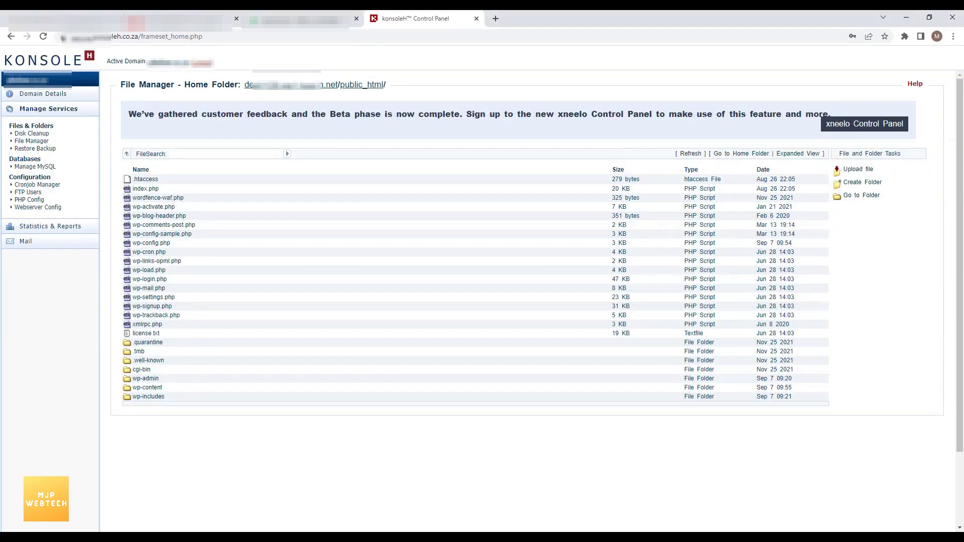
pyautogui.click(151, 190)
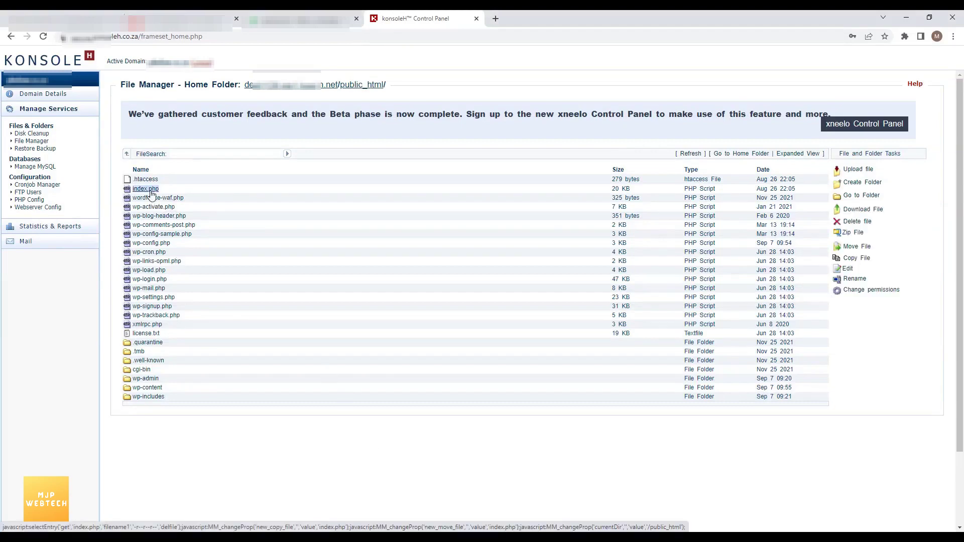
pyautogui.click(856, 279)
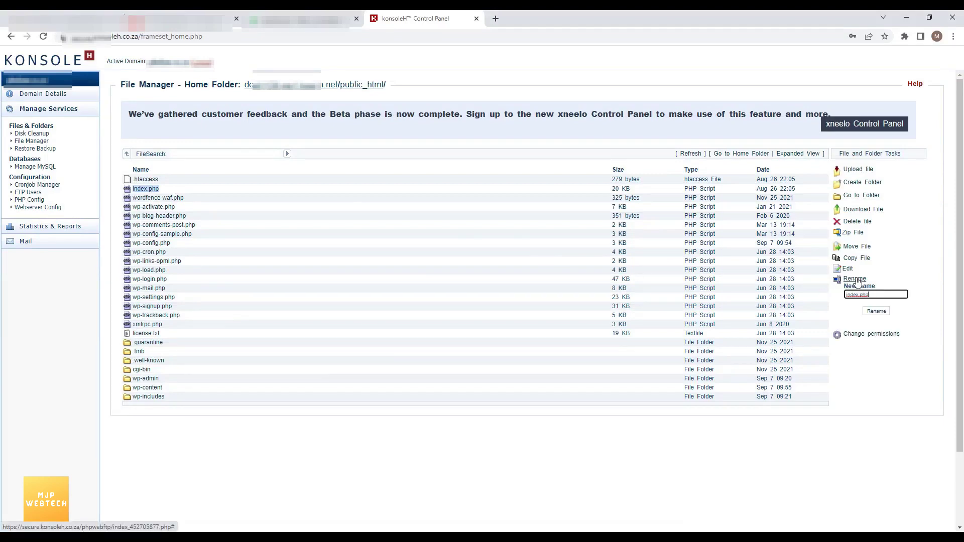
pyautogui.write('.bak07092022')
pyautogui.click(878, 312)
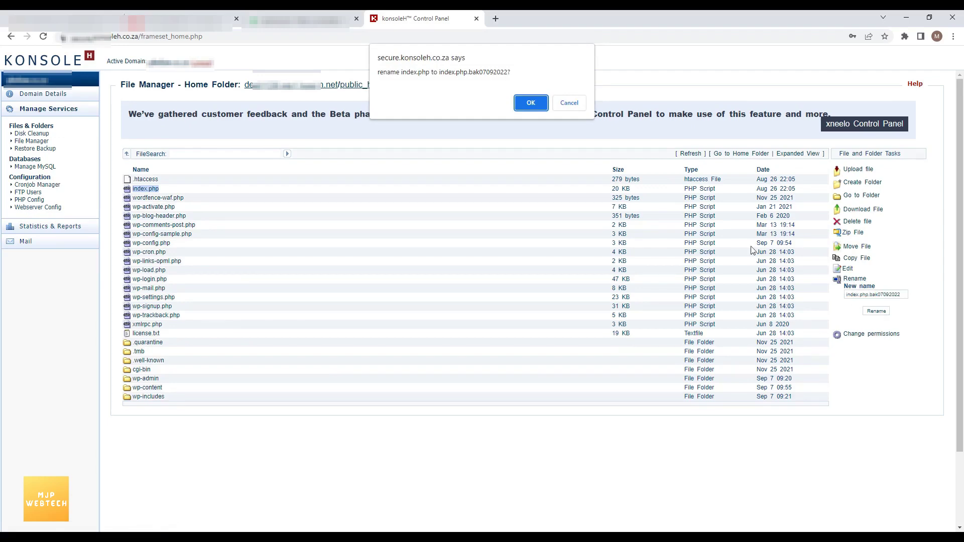
pyautogui.click(531, 103)
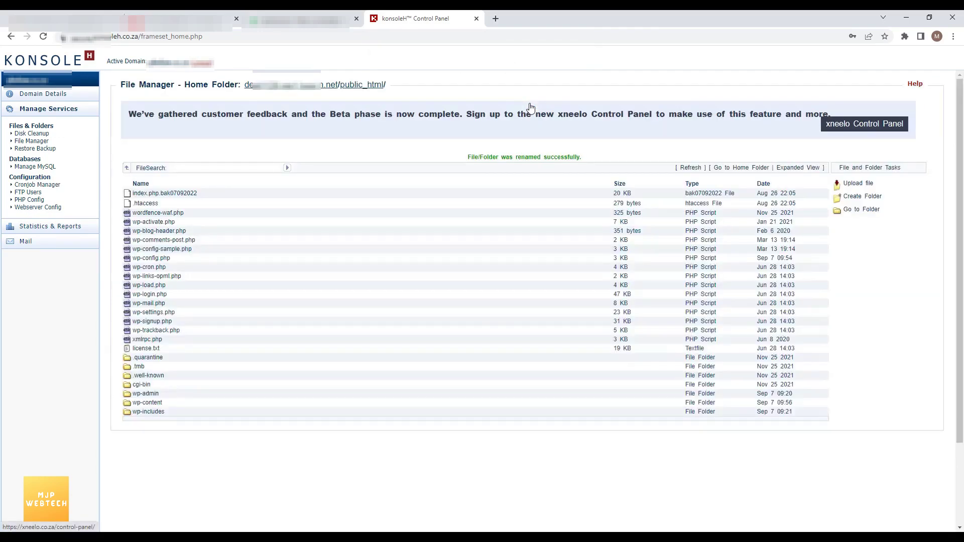
# Upload the clean index.php from the newsite folder on Project (F:) to public_html.
pyautogui.click(857, 183)
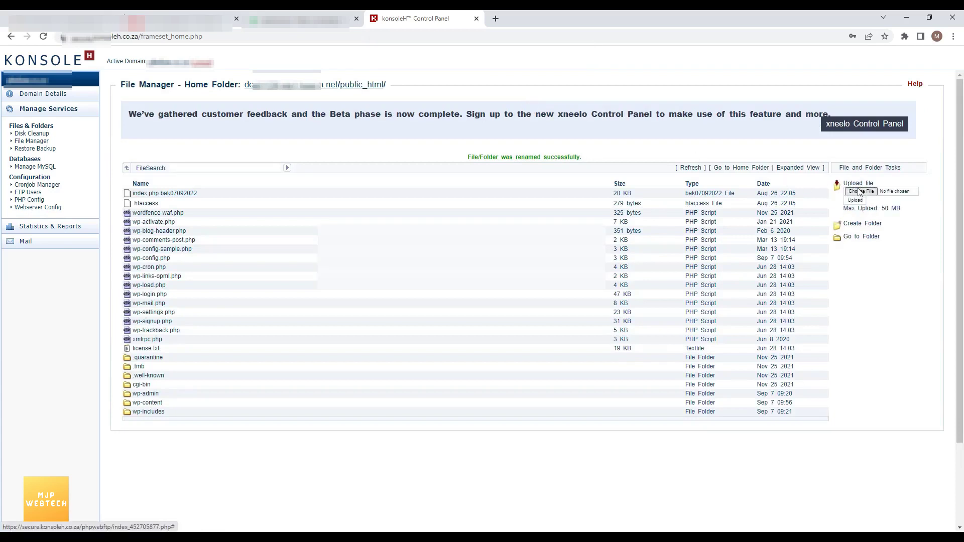
pyautogui.click(860, 191)
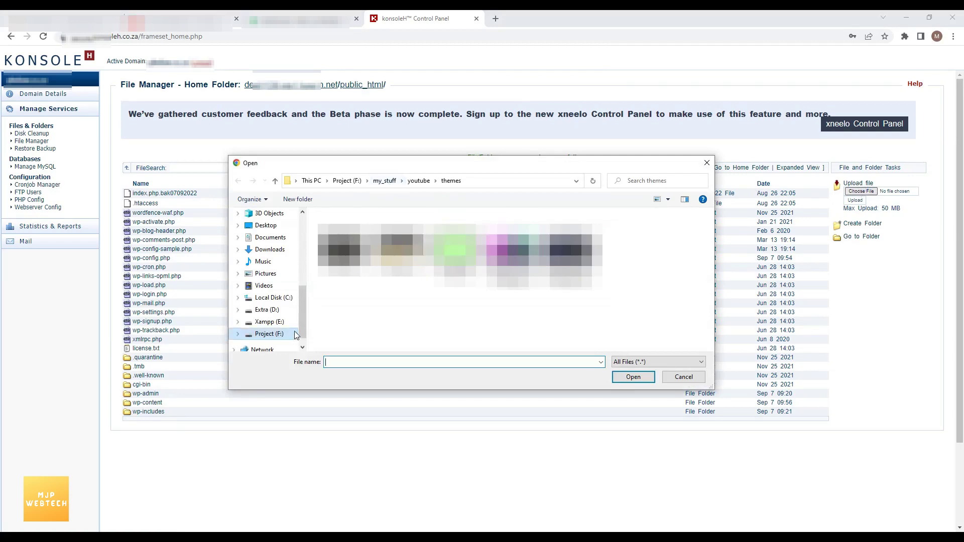
pyautogui.scroll(-1, 303, 335)
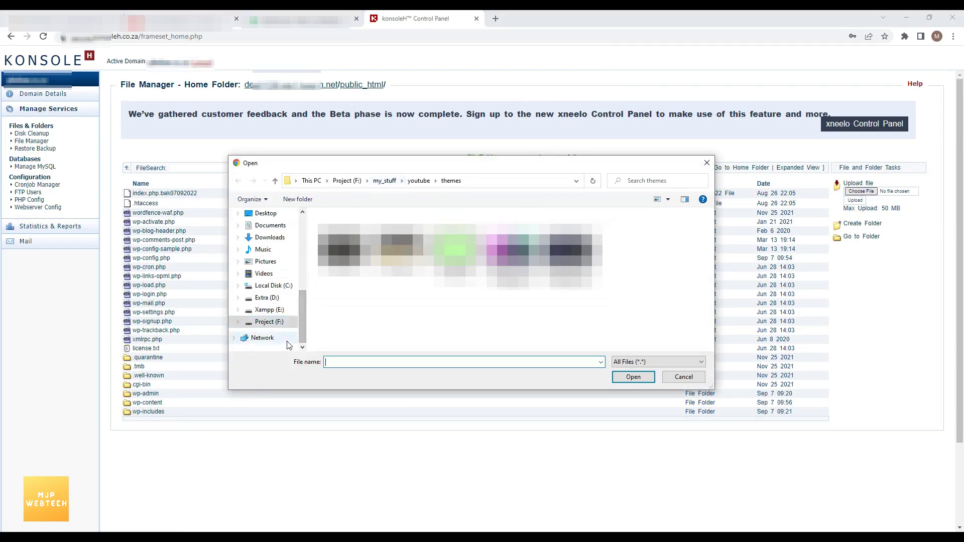
pyautogui.click(275, 326)
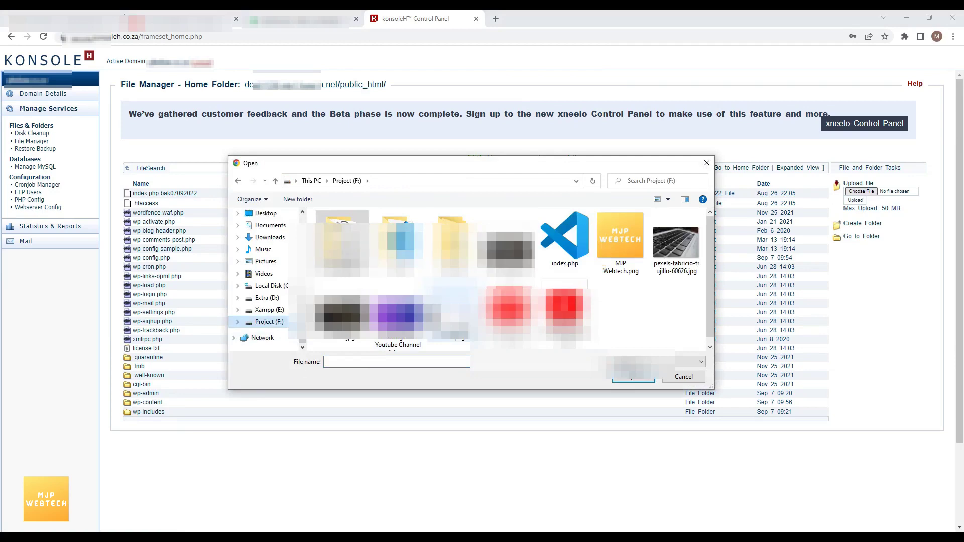
pyautogui.doubleClick(398, 241)
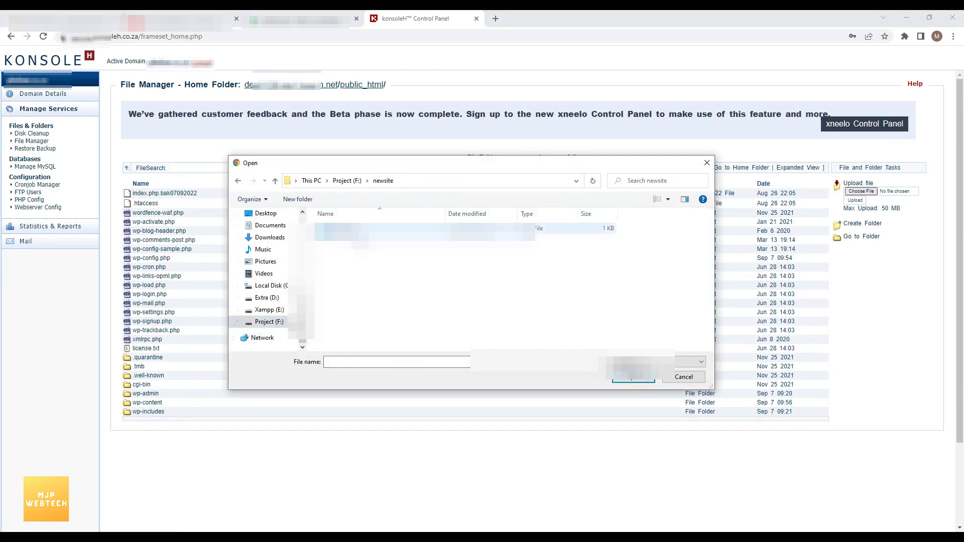
pyautogui.doubleClick(360, 232)
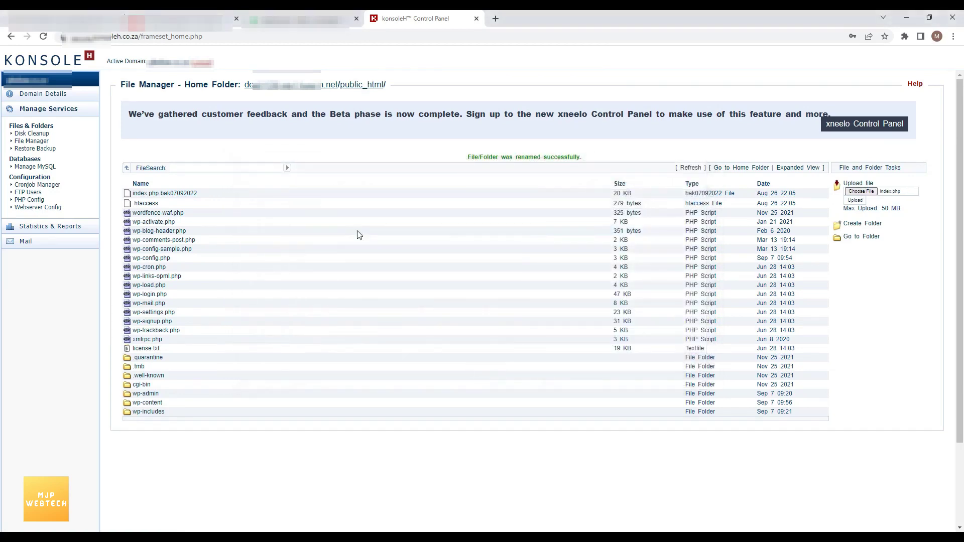
pyautogui.click(858, 201)
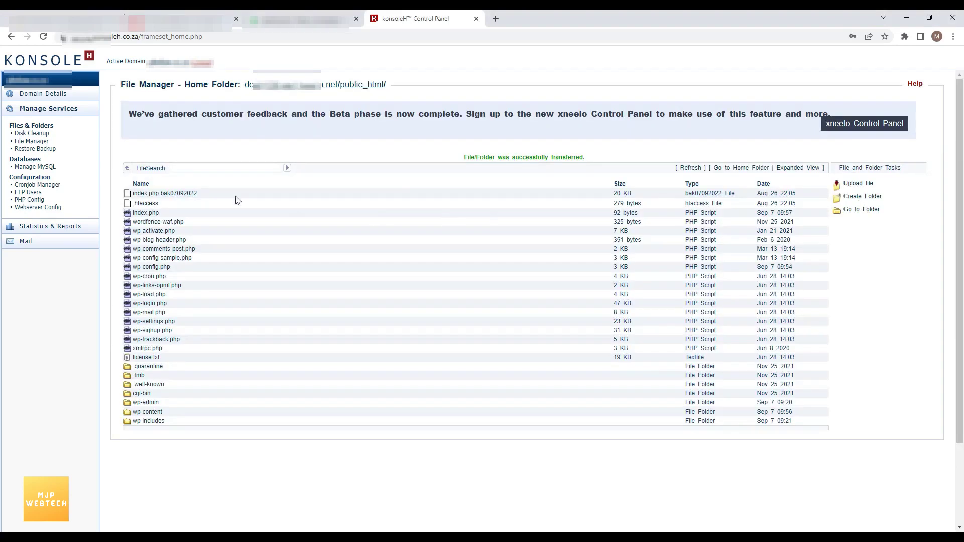
# Open the uploaded index.php in the file editor to check its code, and return to the folder listing.
pyautogui.click(154, 215)
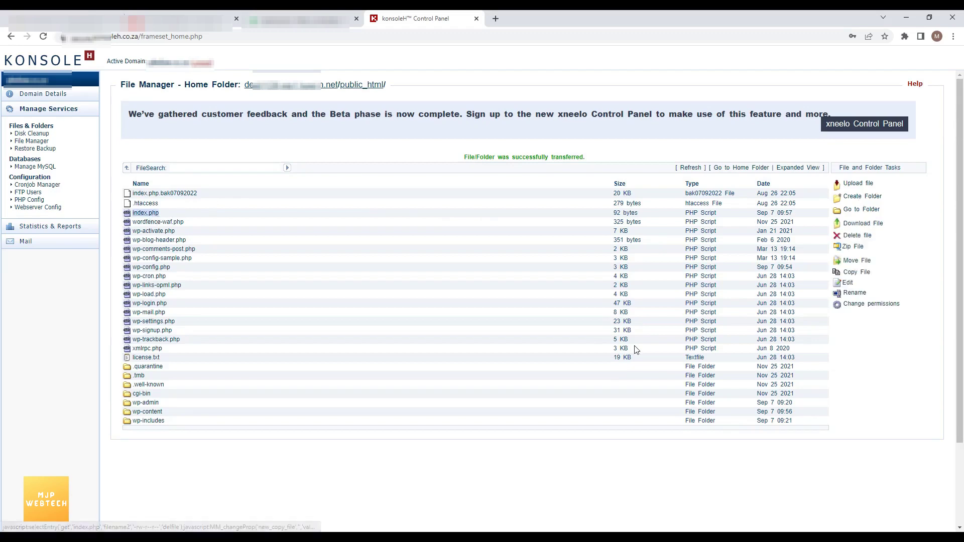
pyautogui.click(849, 284)
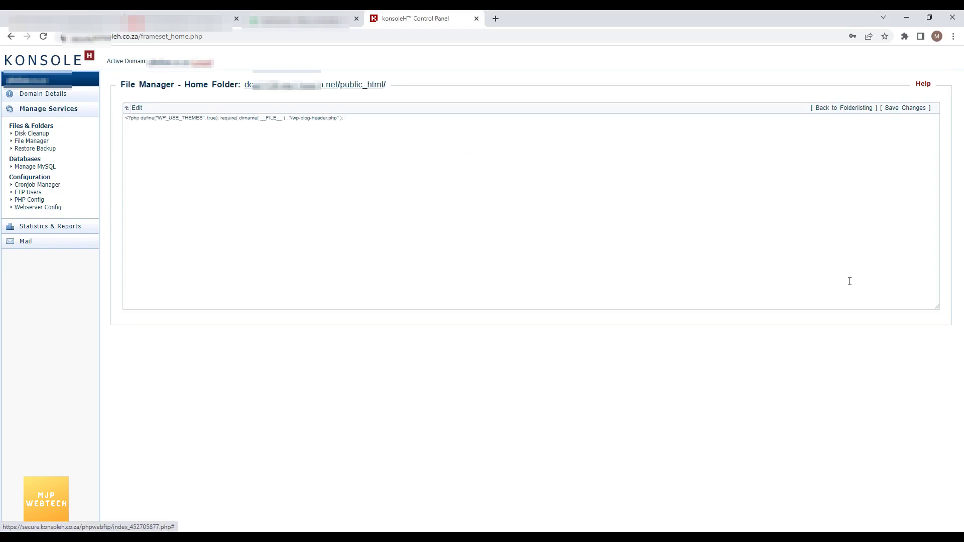
pyautogui.click(540, 194)
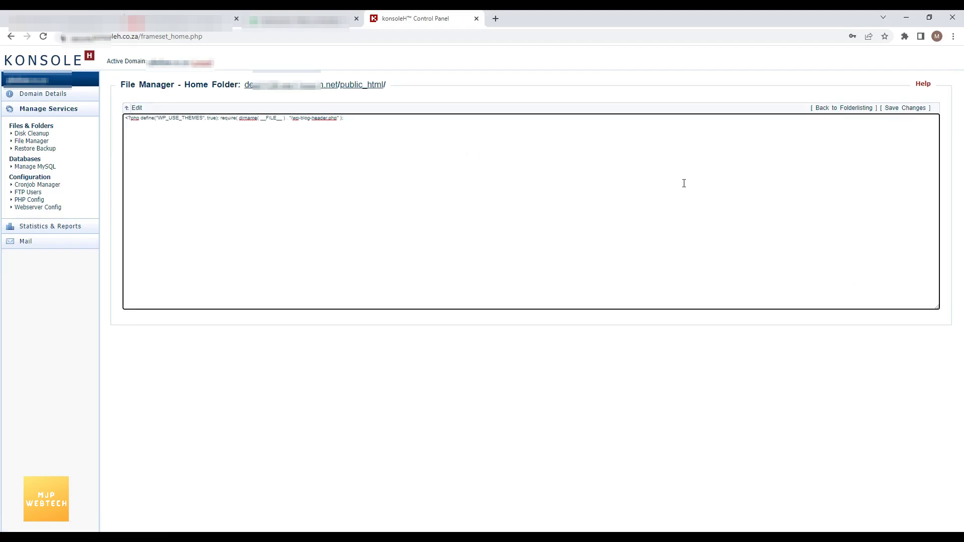
pyautogui.click(838, 109)
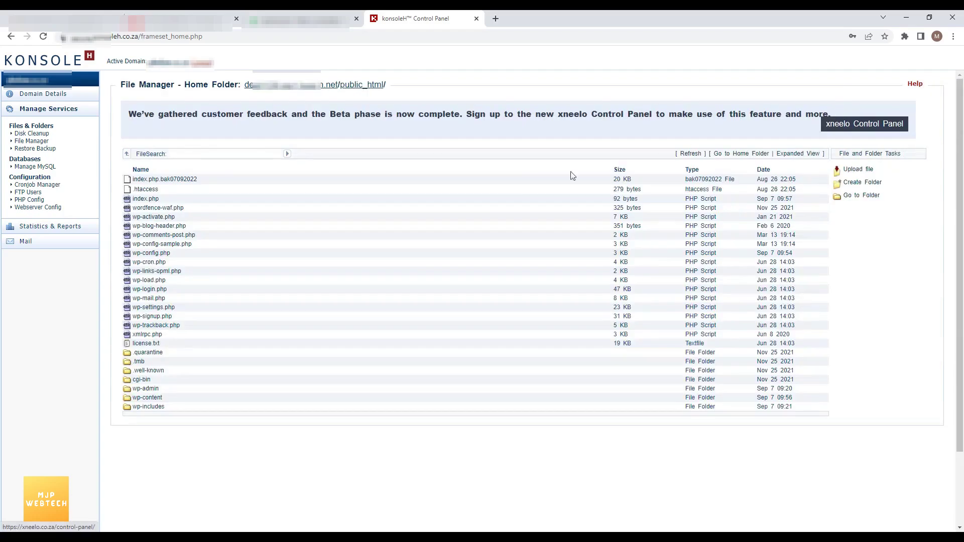
# Open the .htaccess file in public_html to review its rules, and return to the folder listing.
pyautogui.click(163, 181)
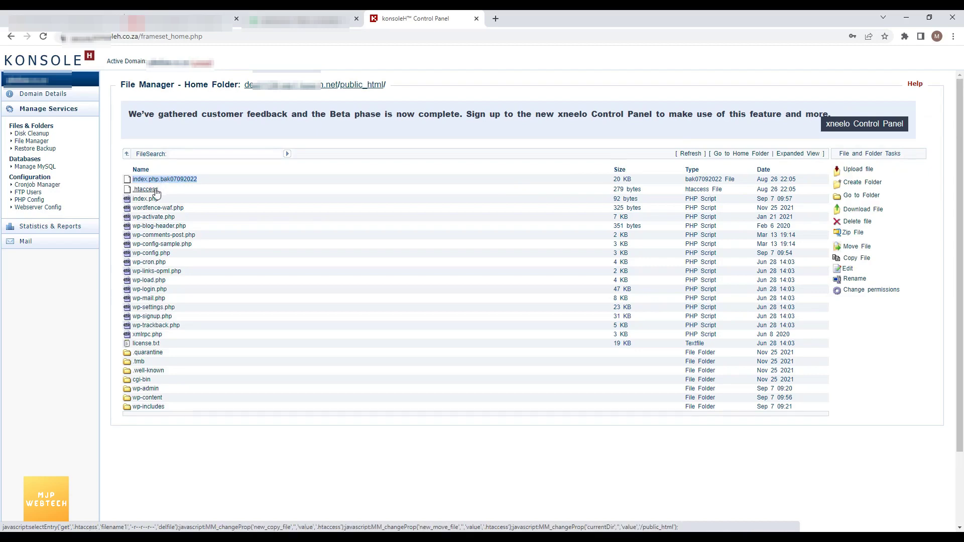
pyautogui.click(156, 193)
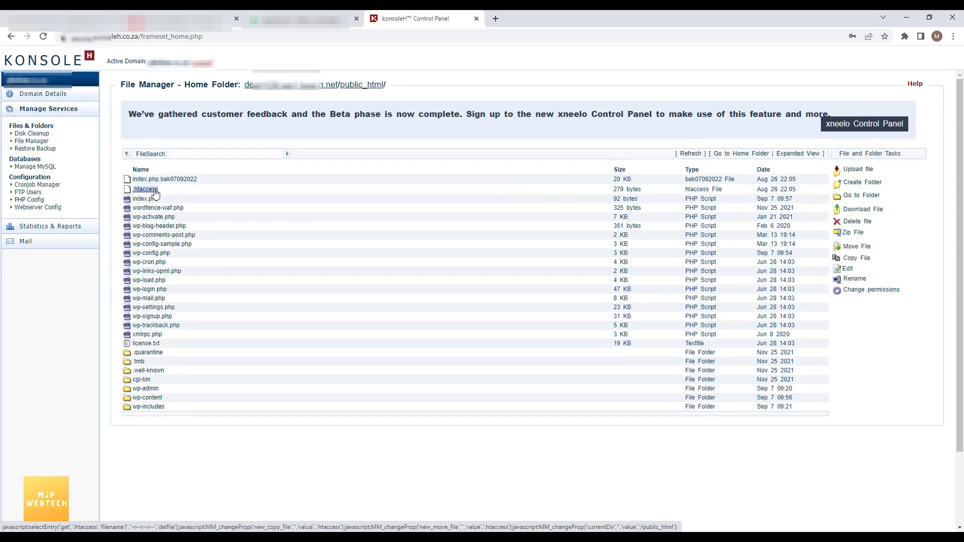
pyautogui.click(849, 270)
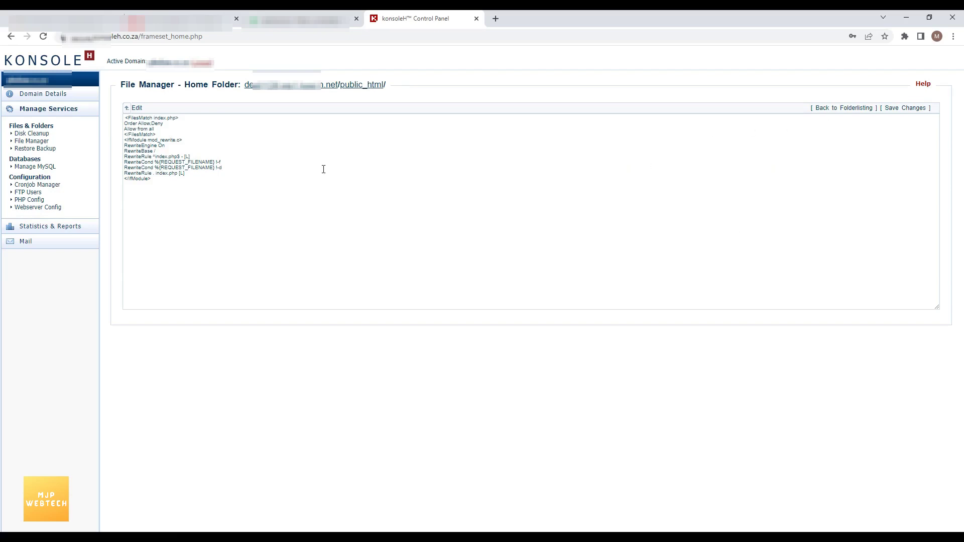
pyautogui.click(844, 111)
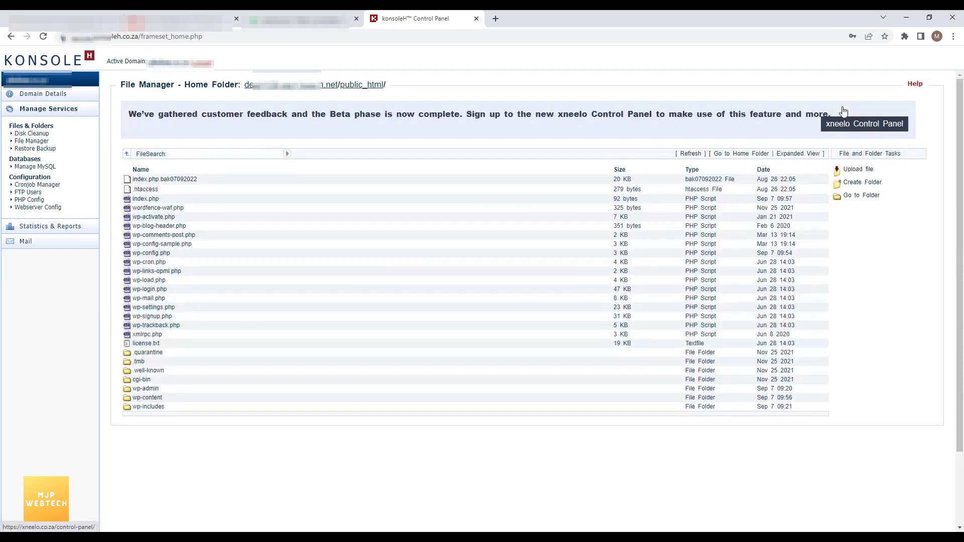
# Open the wp-includes folder and rename its .htaccess file to .htaccess.bak07092022.
pyautogui.click(158, 409)
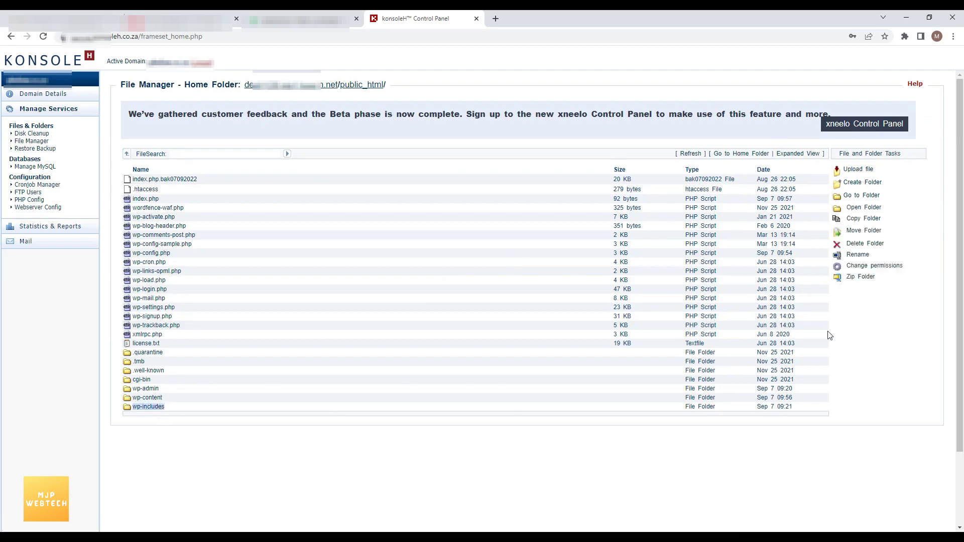
pyautogui.click(864, 208)
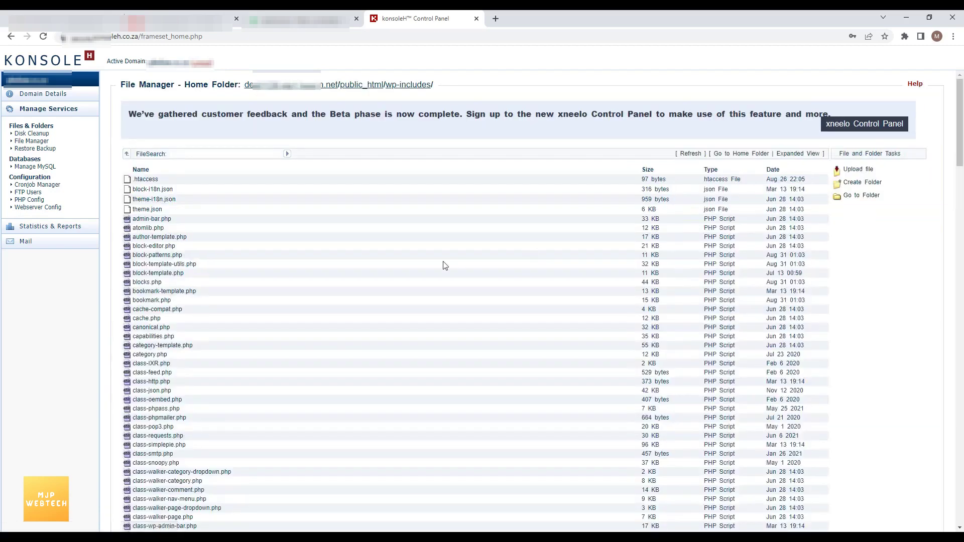
pyautogui.click(143, 181)
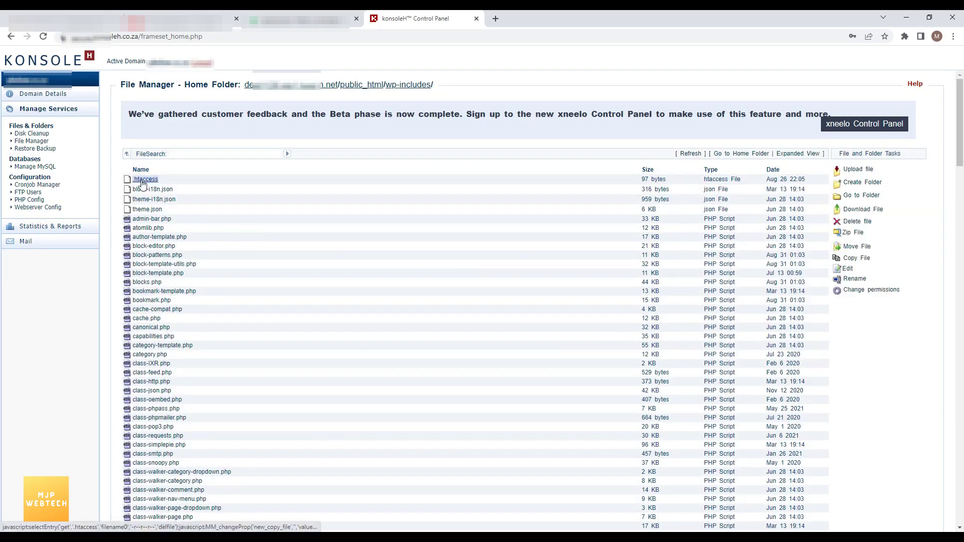
pyautogui.click(852, 279)
pyautogui.write('.bak07092022')
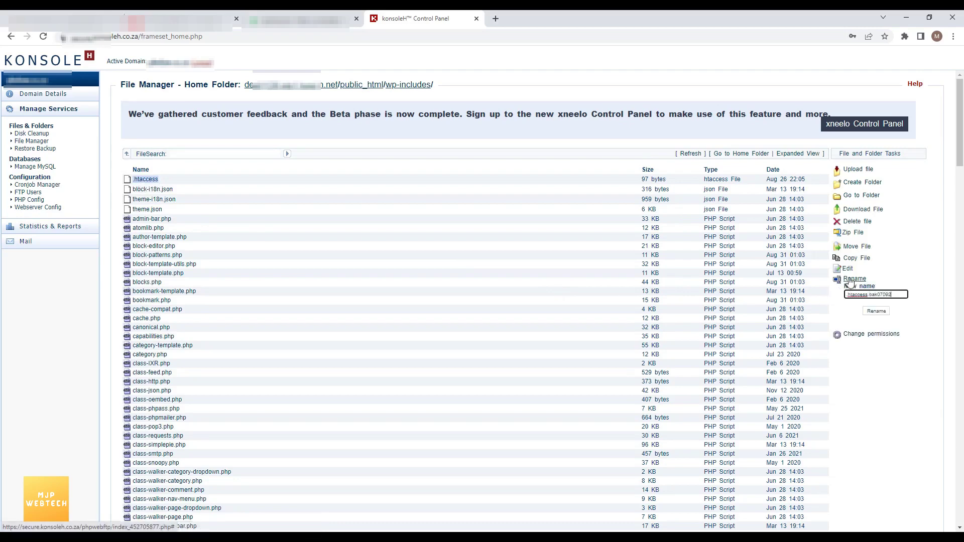
pyautogui.click(884, 314)
pyautogui.click(532, 100)
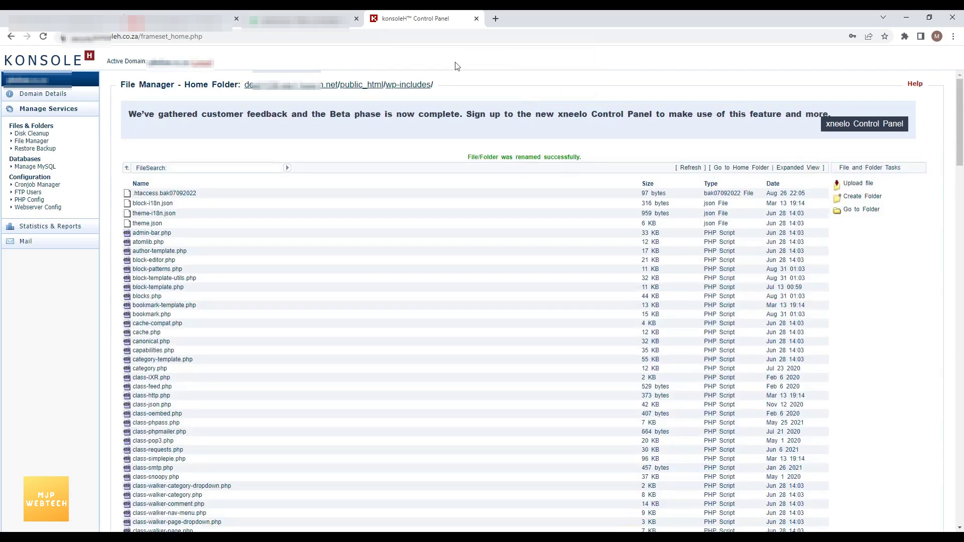
# Open the wp-admin folder in public_html and rename its .htaccess file to .htaccess.bak07092022.
pyautogui.click(358, 87)
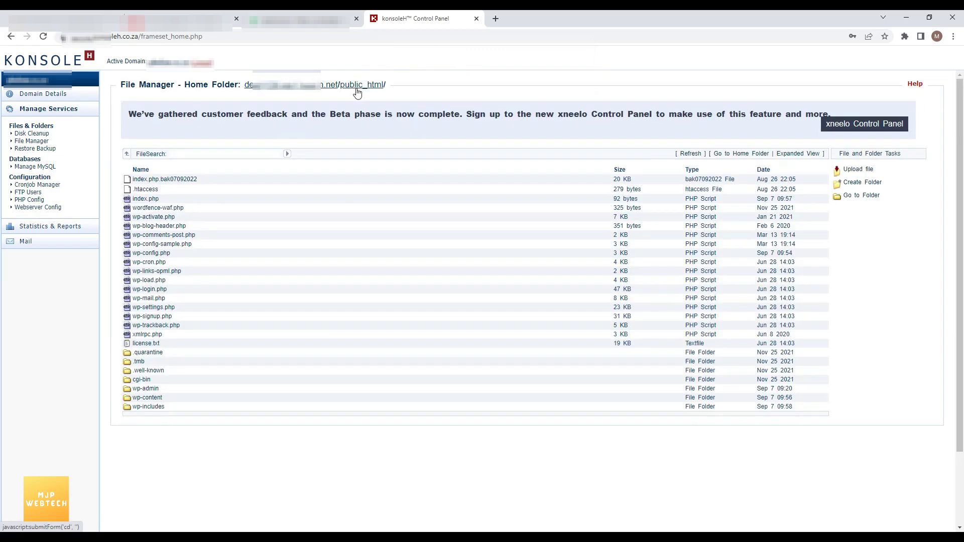
pyautogui.click(153, 390)
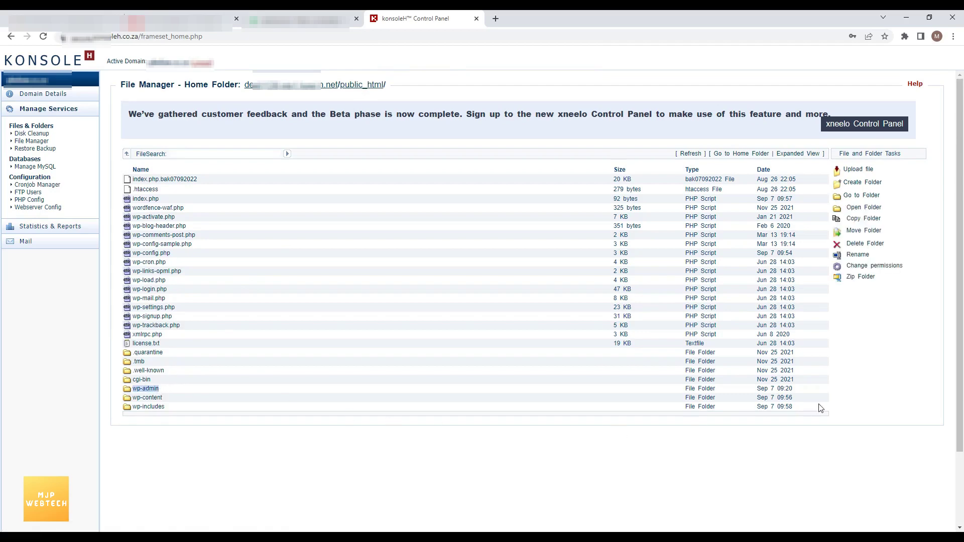
pyautogui.click(864, 207)
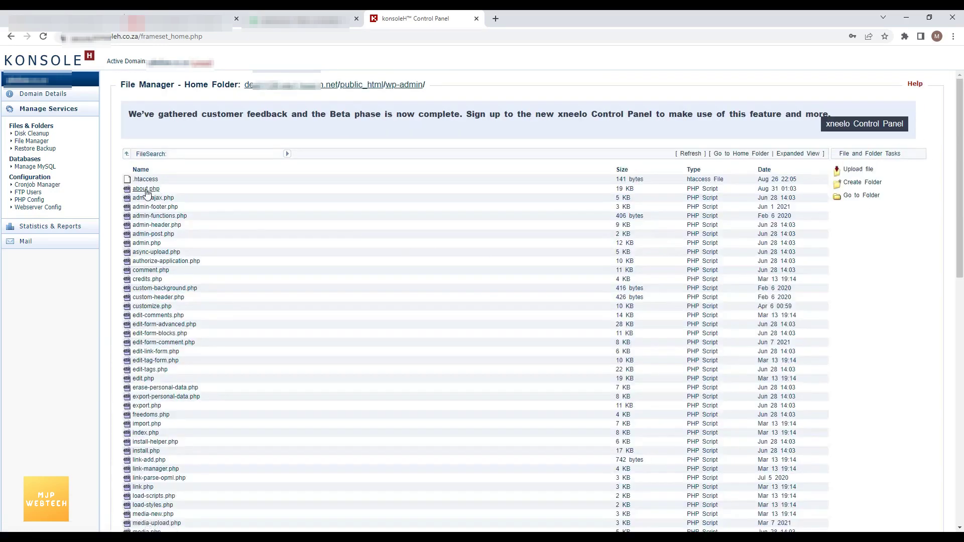
pyautogui.click(144, 181)
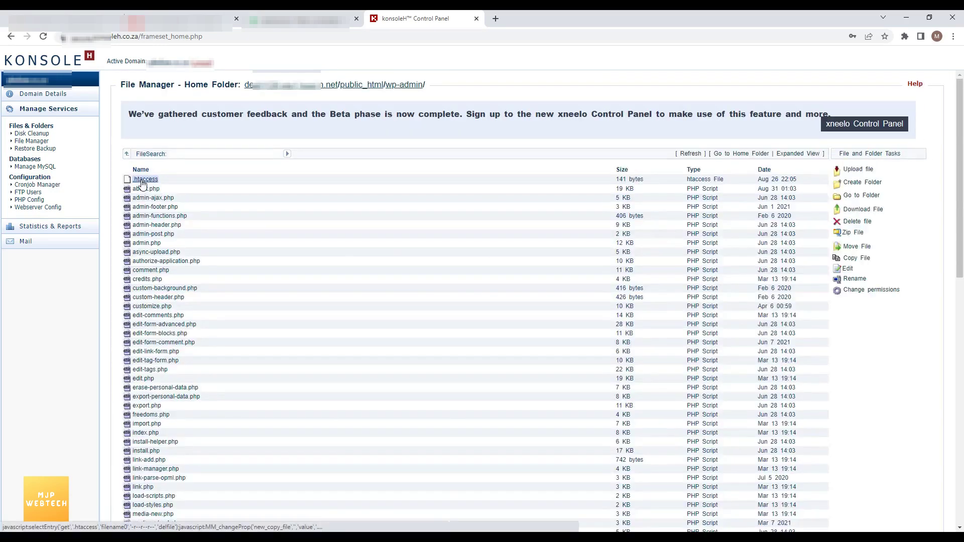
pyautogui.click(855, 279)
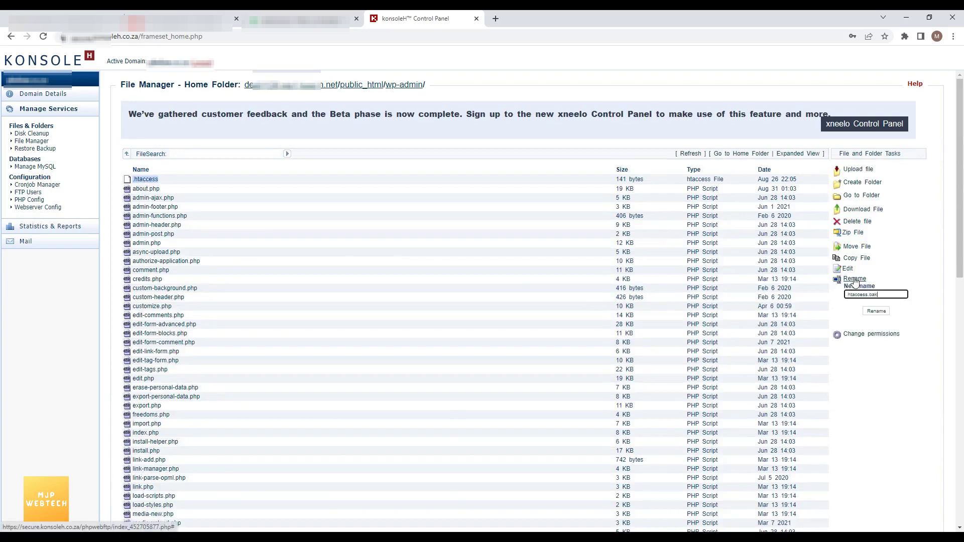
pyautogui.write('.bak07092022')
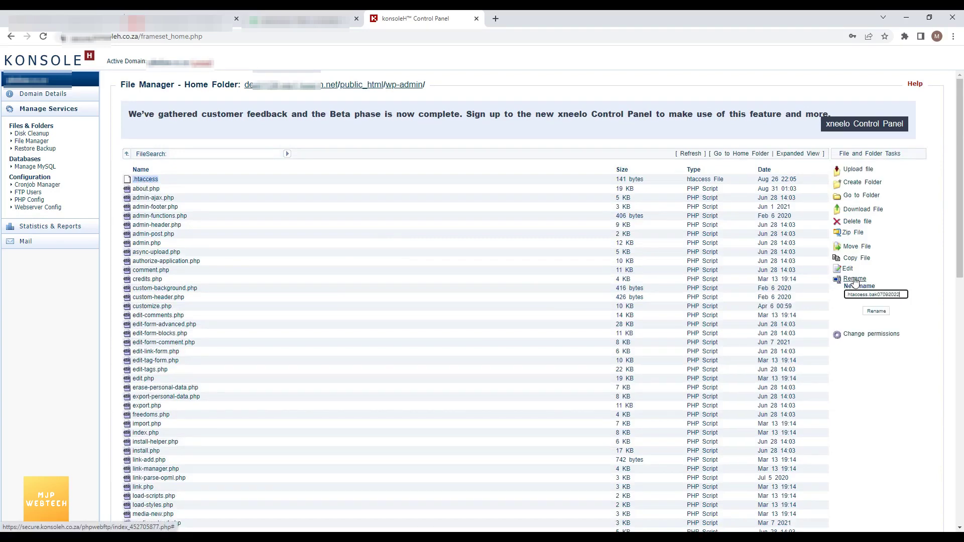
pyautogui.click(876, 312)
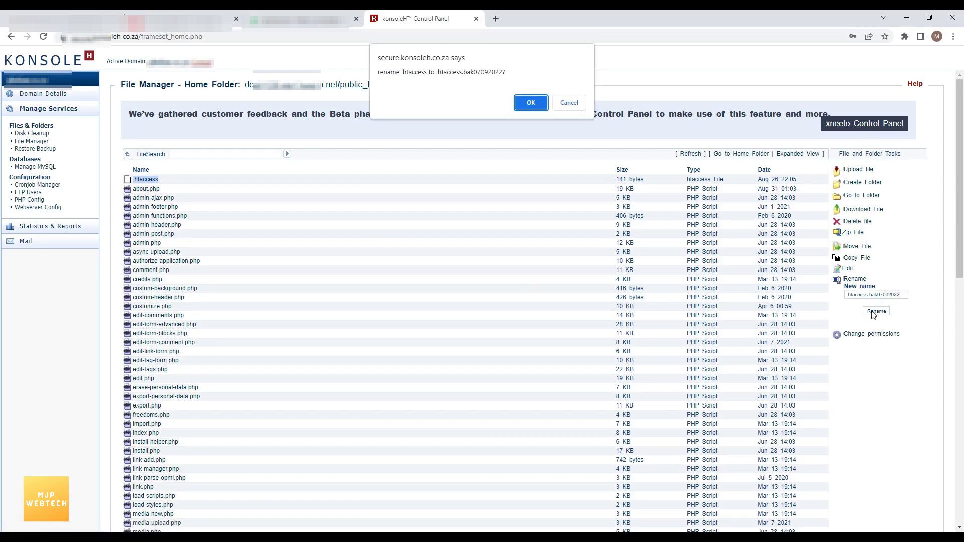
pyautogui.click(527, 104)
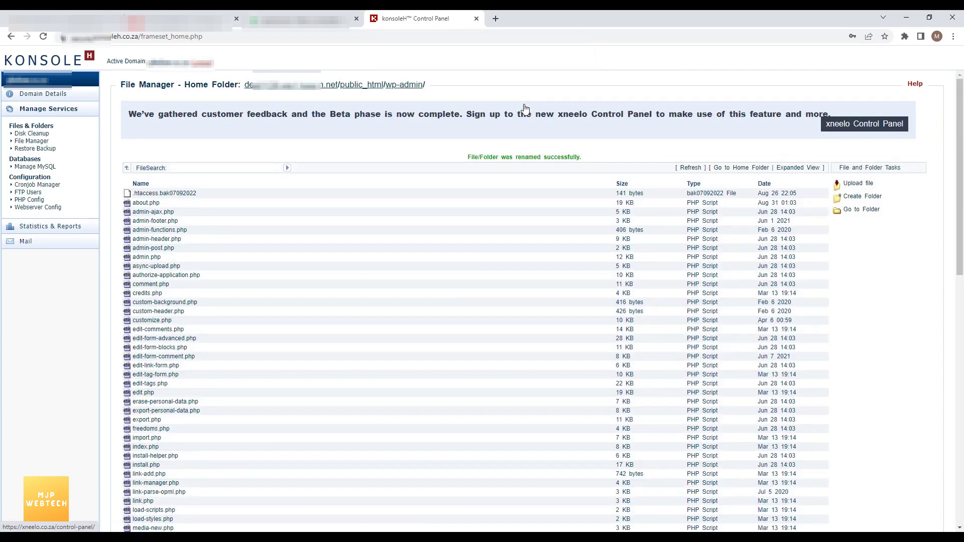
pyautogui.moveTo(960, 209); pyautogui.dragTo(760, 156)
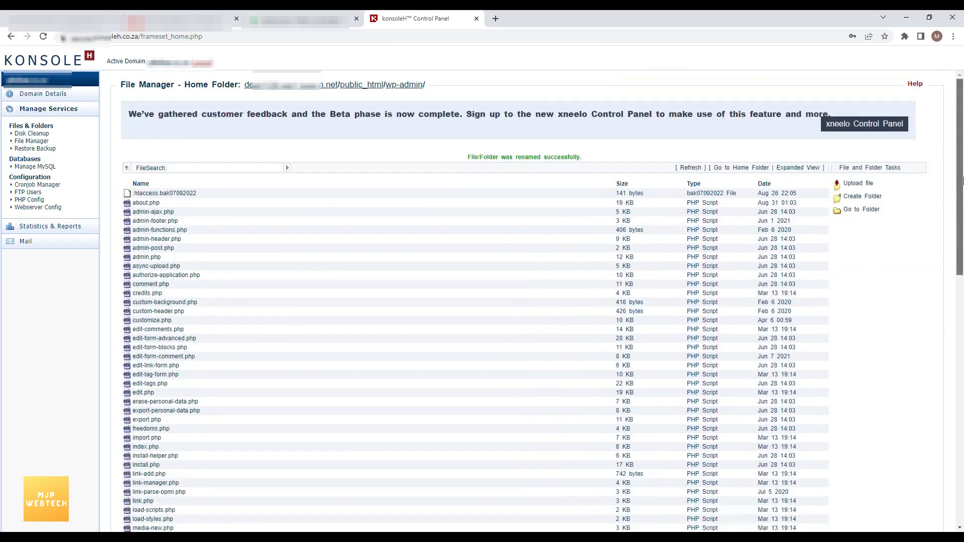
# Return to public_html, open the wp-content folder and rename its .htaccess file to .htaccess.bak07092022.
pyautogui.click(346, 86)
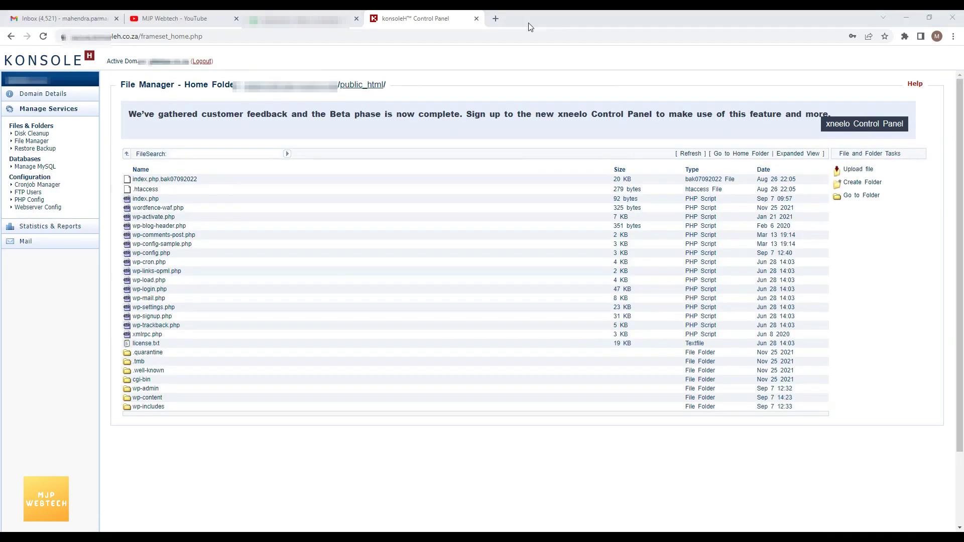
pyautogui.click(149, 402)
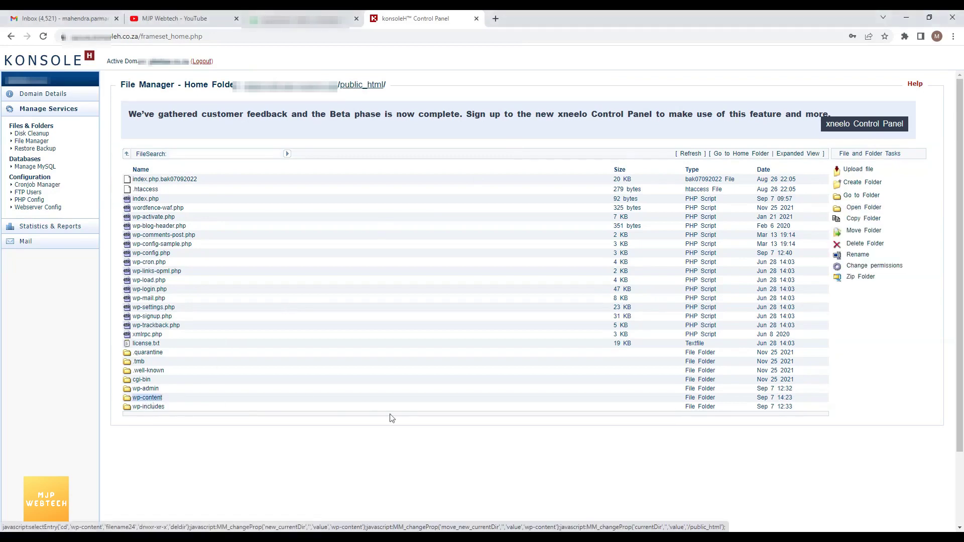
pyautogui.click(859, 209)
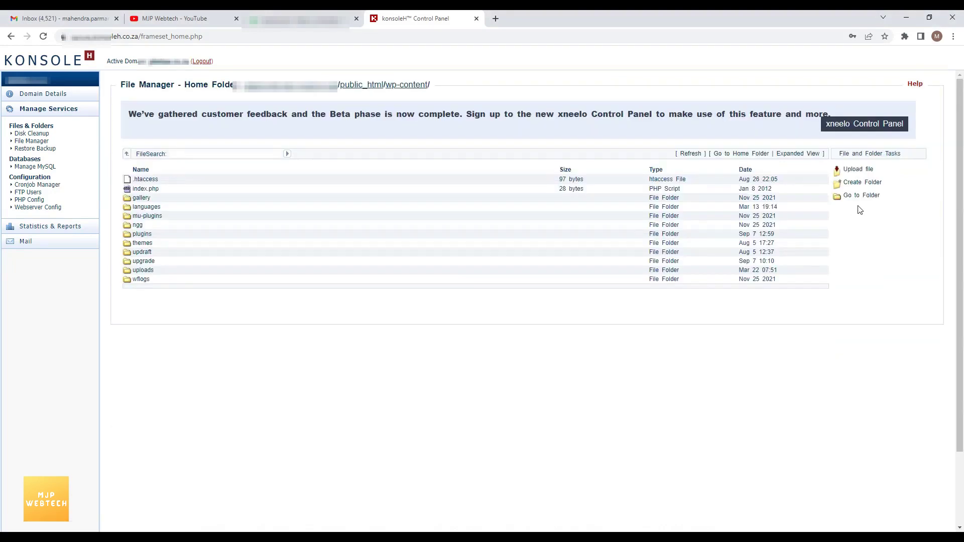
pyautogui.click(152, 180)
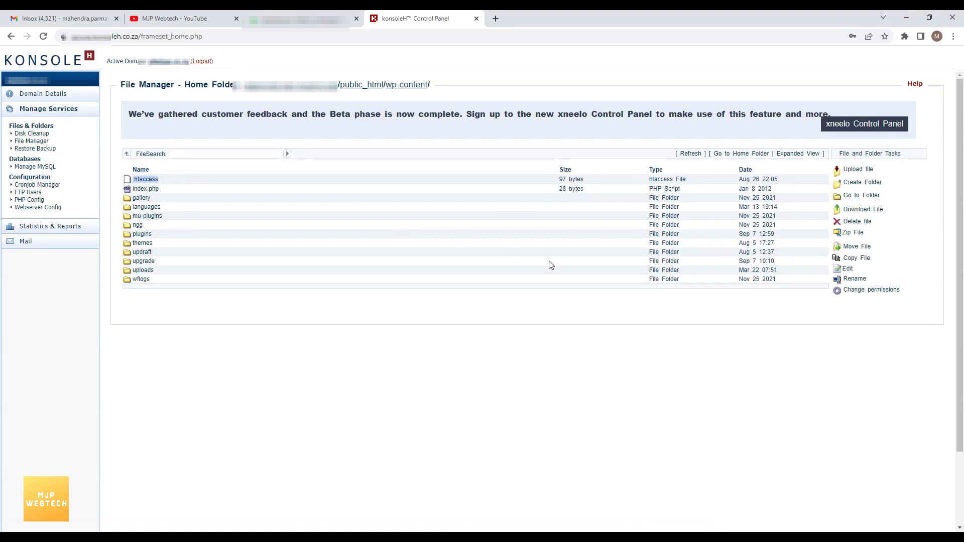
pyautogui.click(855, 279)
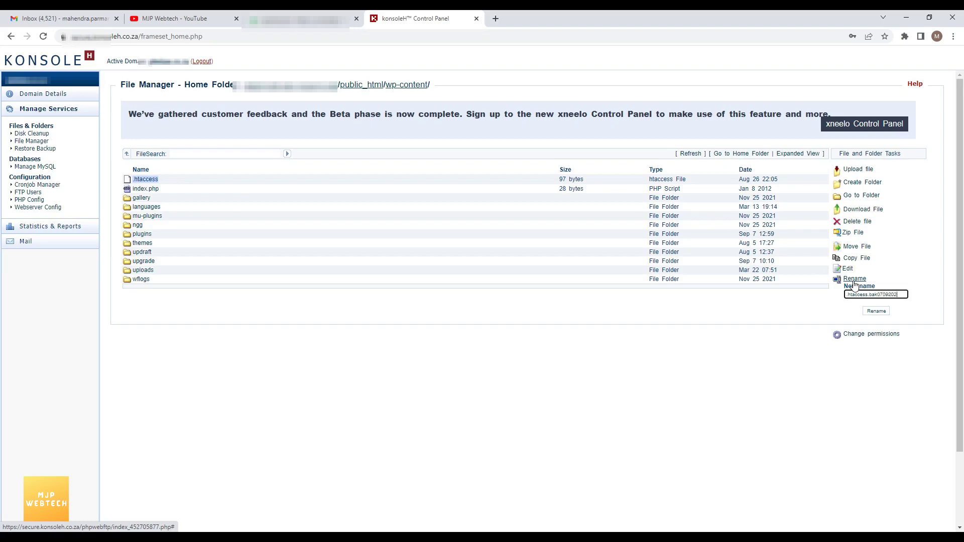
pyautogui.write('.bak07092022')
pyautogui.click(877, 312)
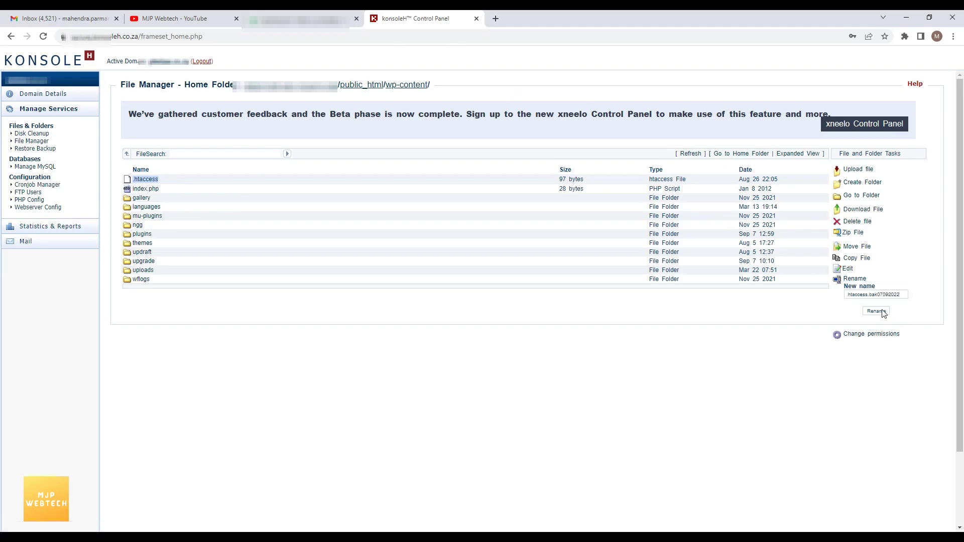
pyautogui.click(532, 103)
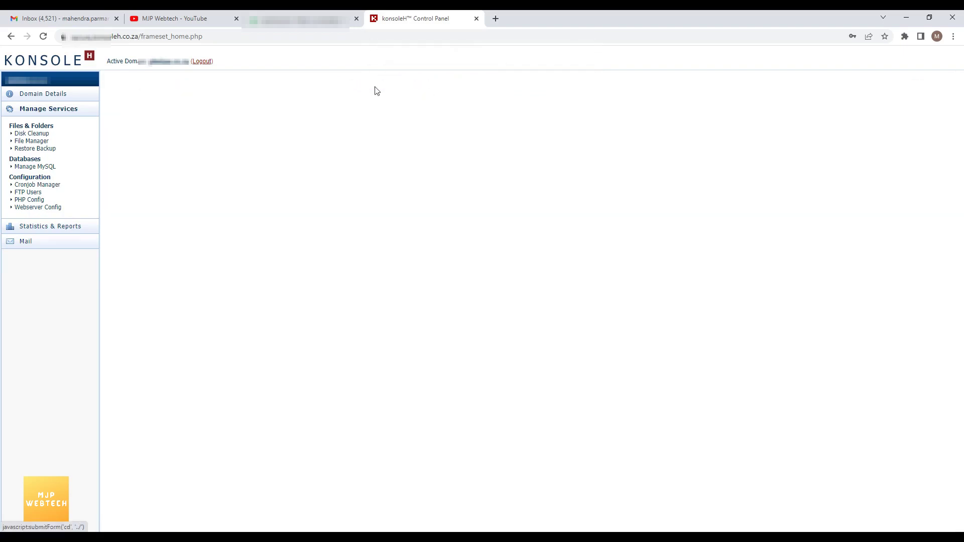
# Go back to public_html and open wp-config.php in the file editor.
pyautogui.click(374, 84)
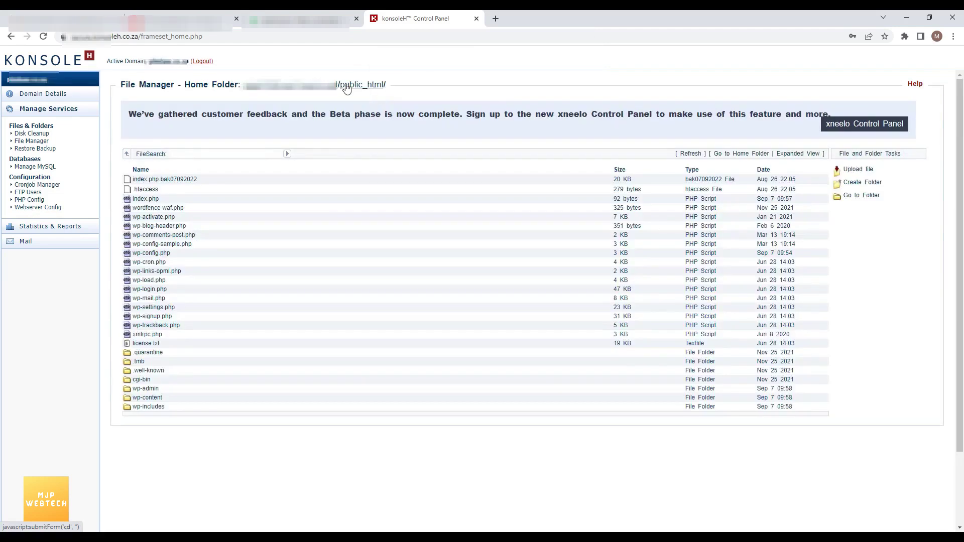
pyautogui.click(156, 192)
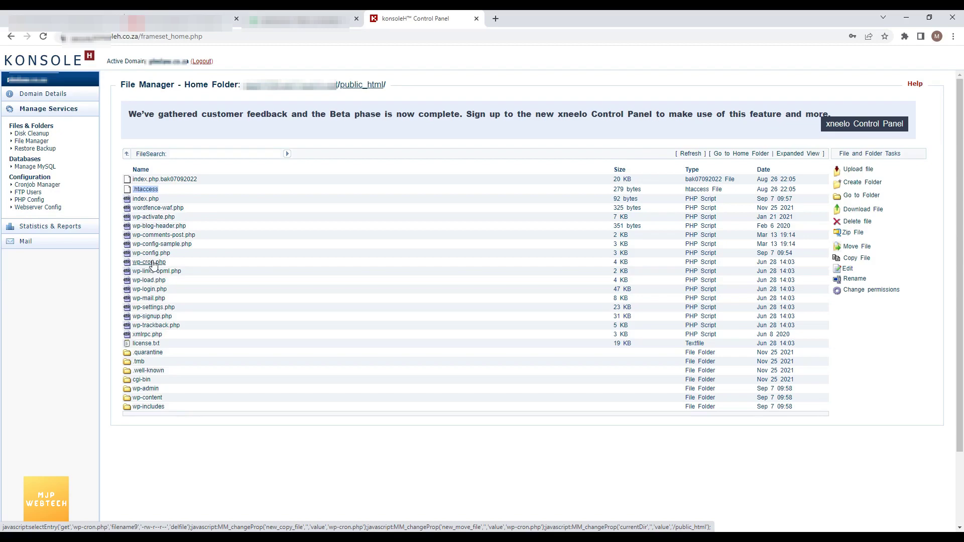
pyautogui.click(151, 253)
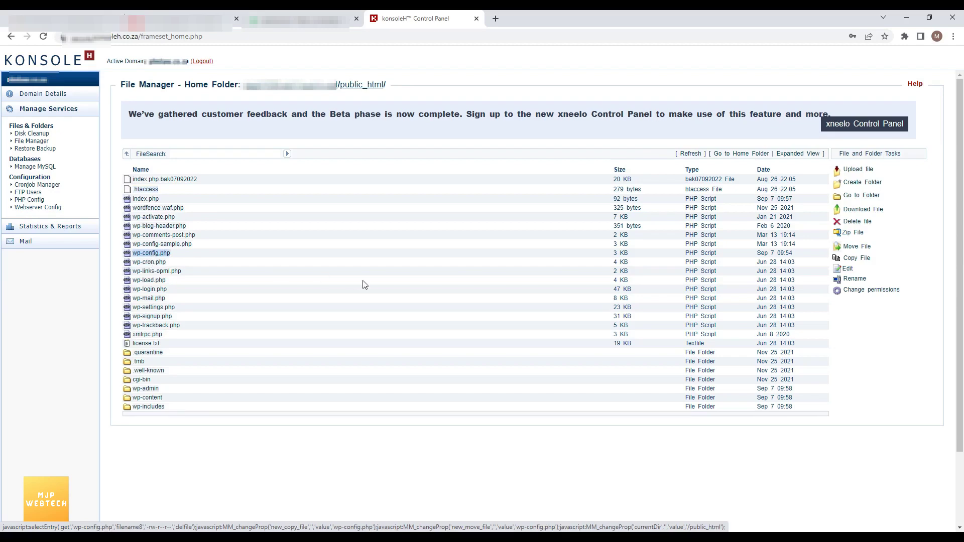
pyautogui.click(848, 271)
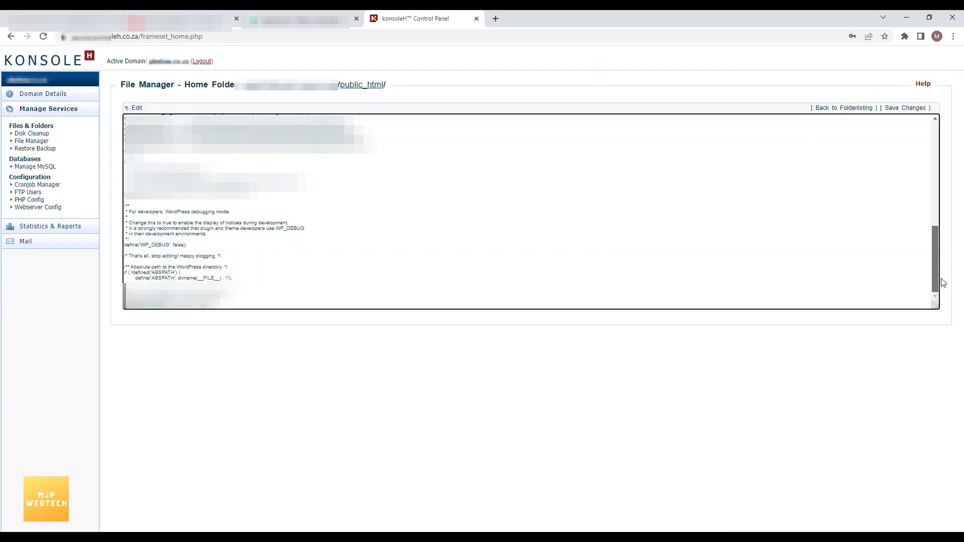
# Add the line define('DISALLOW_FILE_EDIT', true); below the WP_DEBUG definition in wp-config.php and save the file.
pyautogui.click(236, 250)
pyautogui.press('Return')
pyautogui.write('define(')
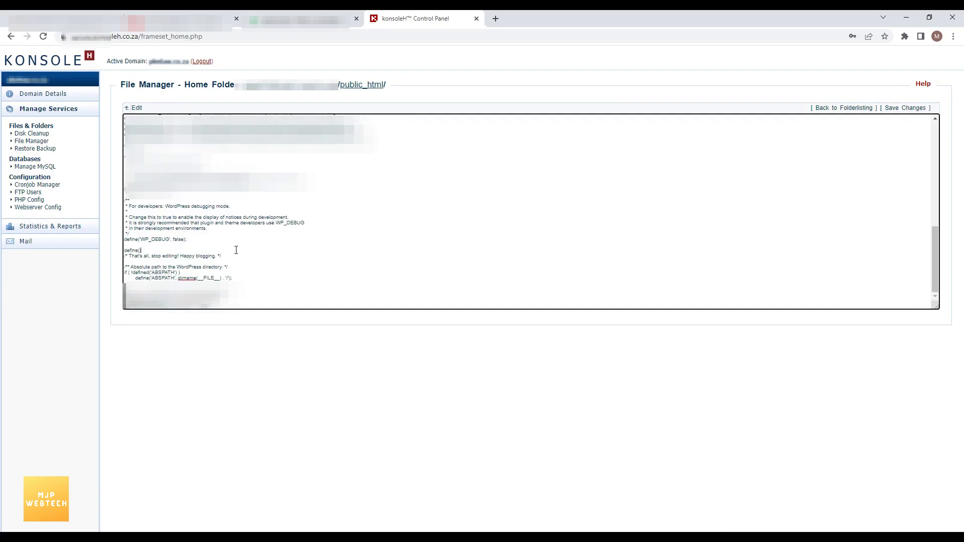
pyautogui.write("'DIS")
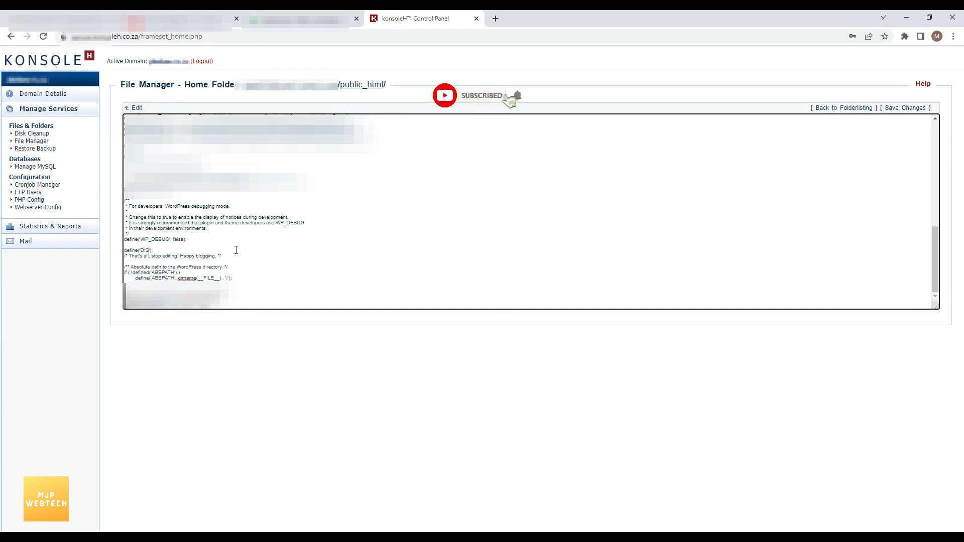
pyautogui.write("ALLOW_FILE_EDIT'")
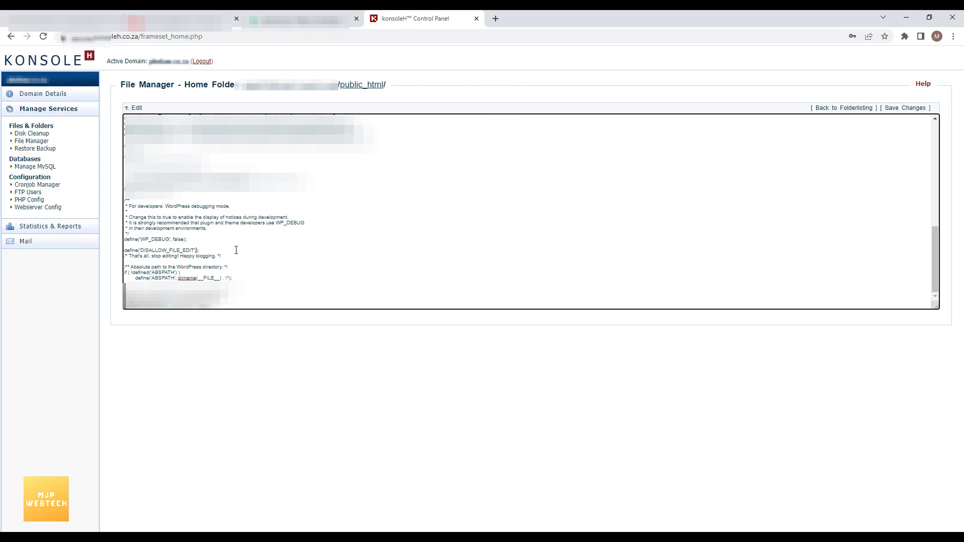
pyautogui.write(', true')
pyautogui.click(897, 112)
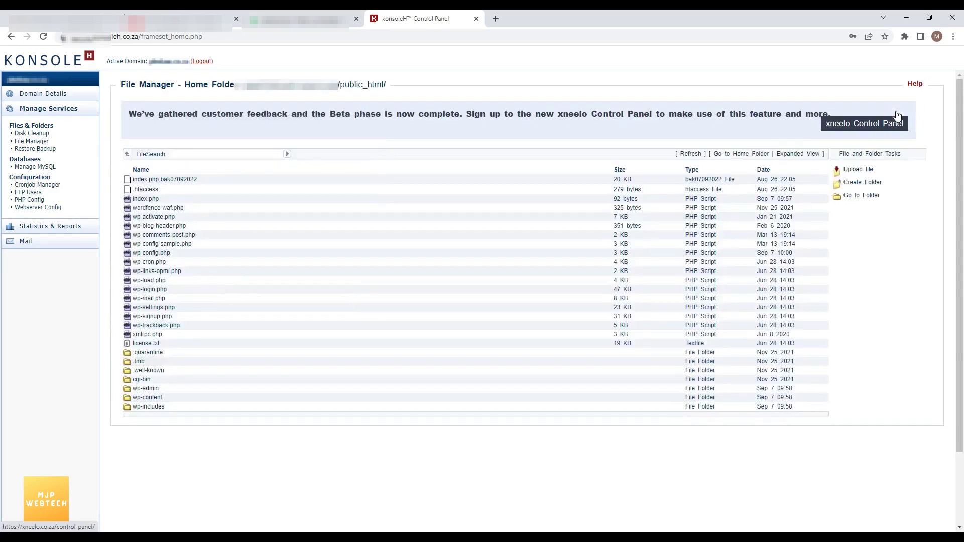
# Switch to the WordPress admin site and reload the unstyled dashboard page.
pyautogui.click(317, 18)
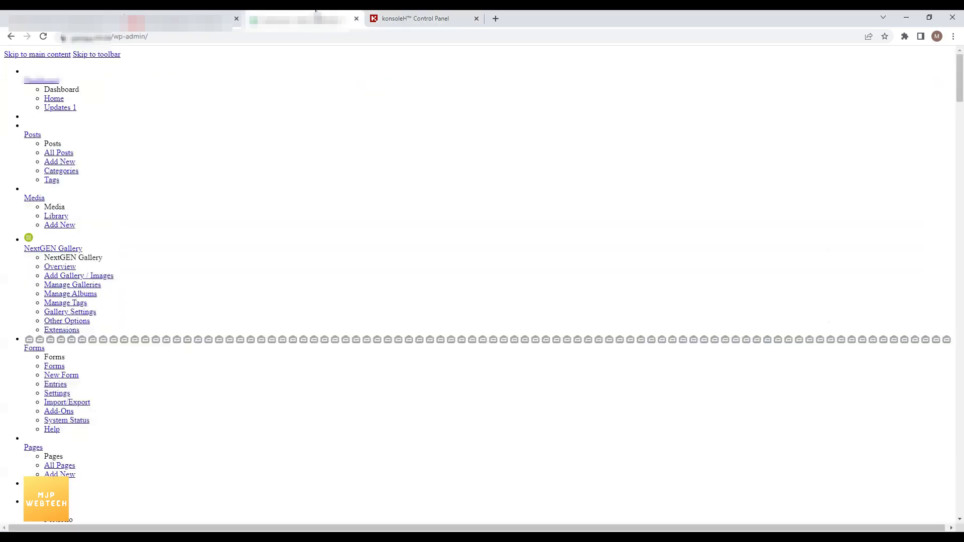
pyautogui.rightClick(256, 210)
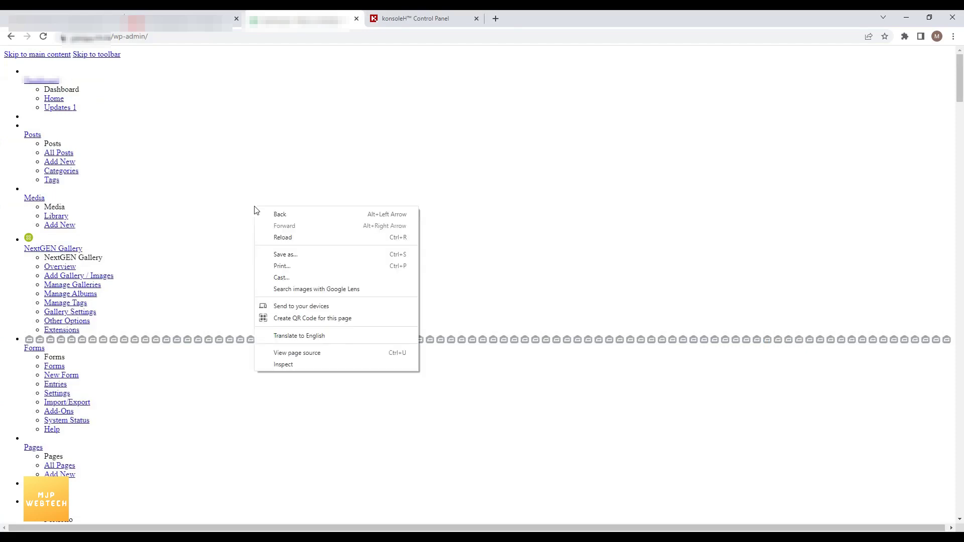
pyautogui.click(277, 238)
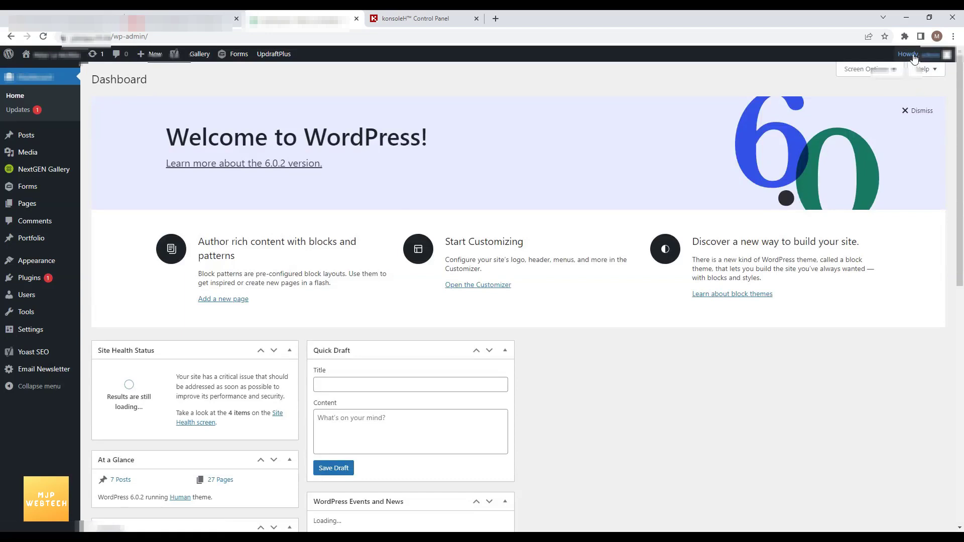
# Log out of the WordPress admin and log back in with the prefilled credentials.
pyautogui.moveTo(919, 54)
pyautogui.click(884, 105)
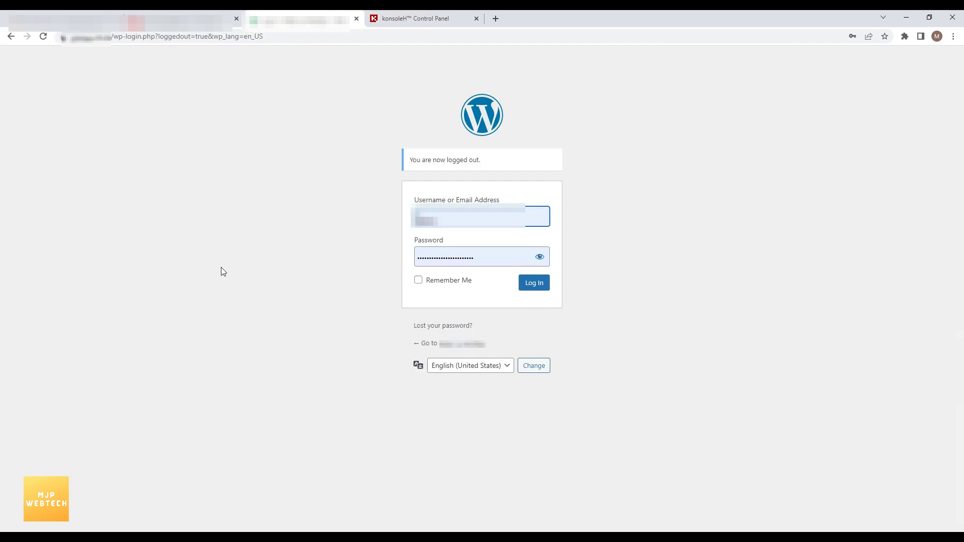
pyautogui.click(540, 285)
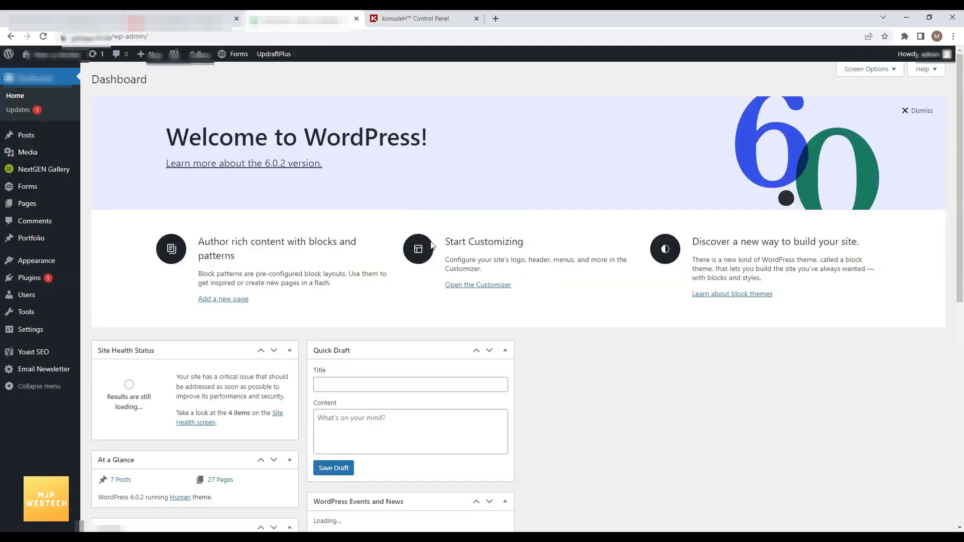
# Check the WordPress admin's Posts list, Add New Post editor, post categories and Media Library.
pyautogui.click(23, 141)
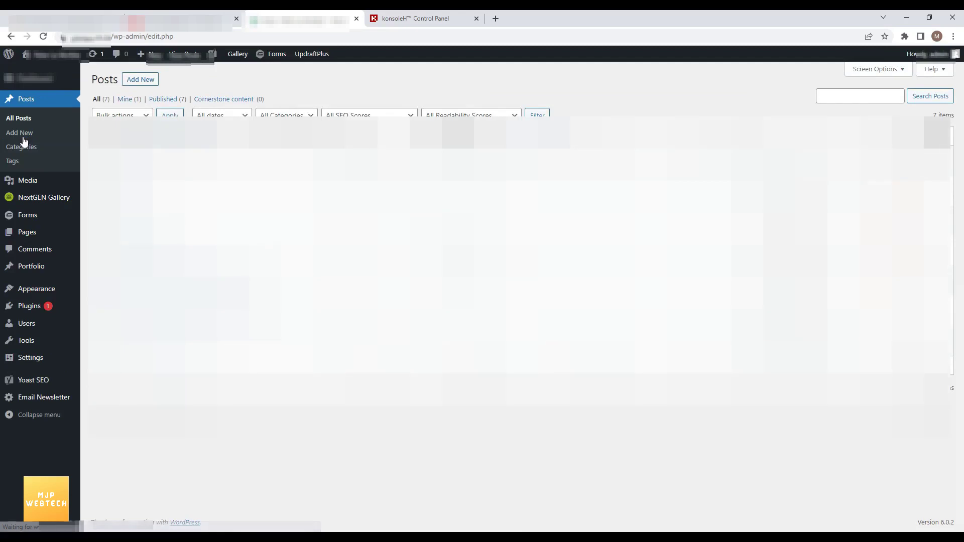
pyautogui.click(24, 134)
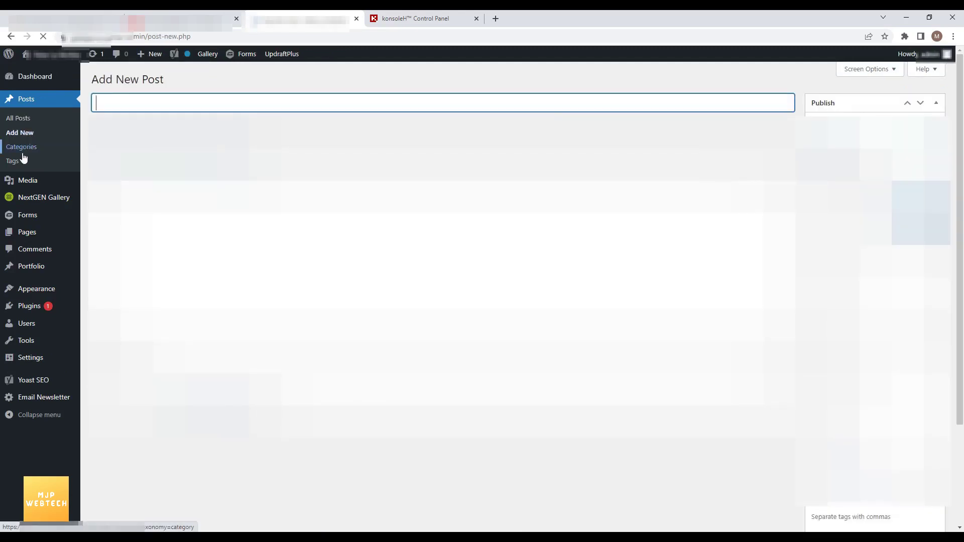
pyautogui.click(22, 152)
pyautogui.click(32, 181)
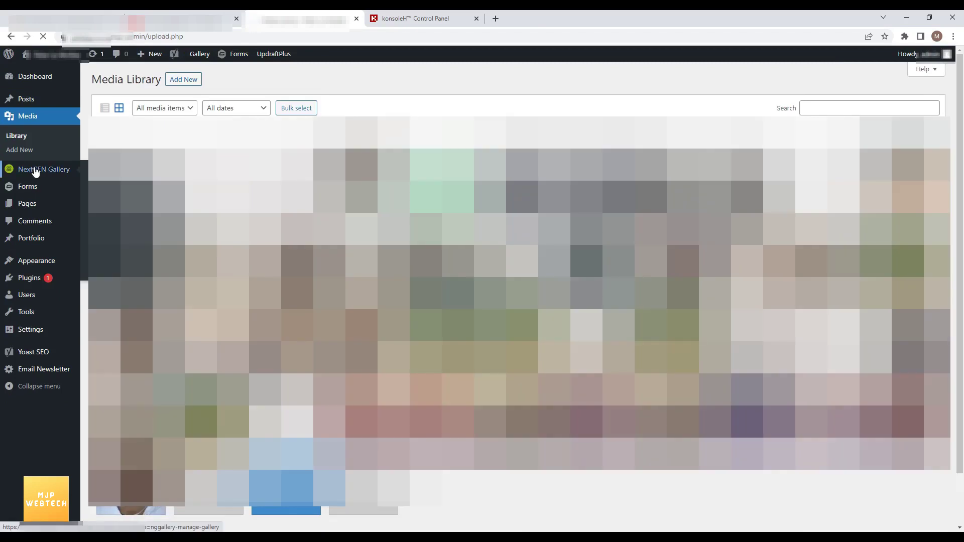
# Check the NextGEN Gallery, Forms, Pages and Comments admin sections, dismissing the Gravity Forms welcome popup.
pyautogui.click(32, 169)
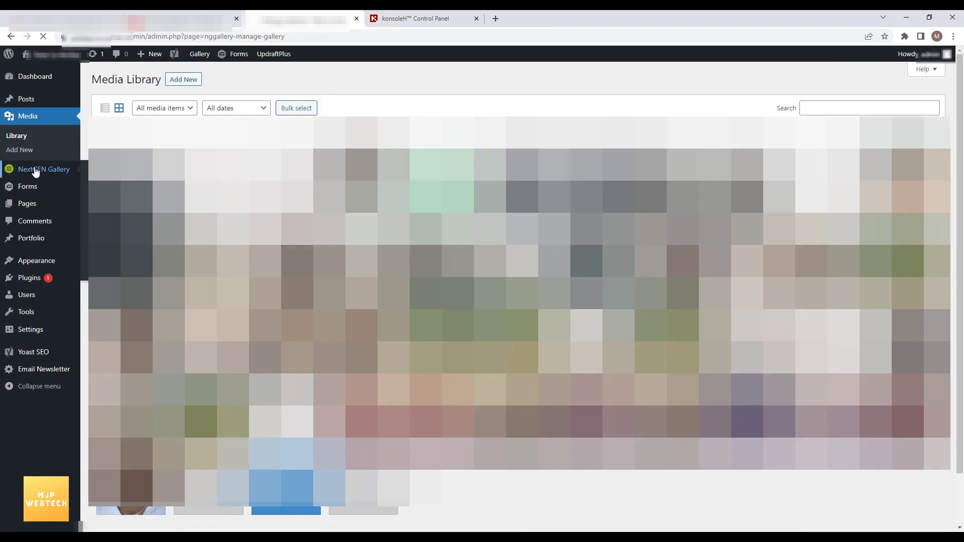
pyautogui.click(31, 276)
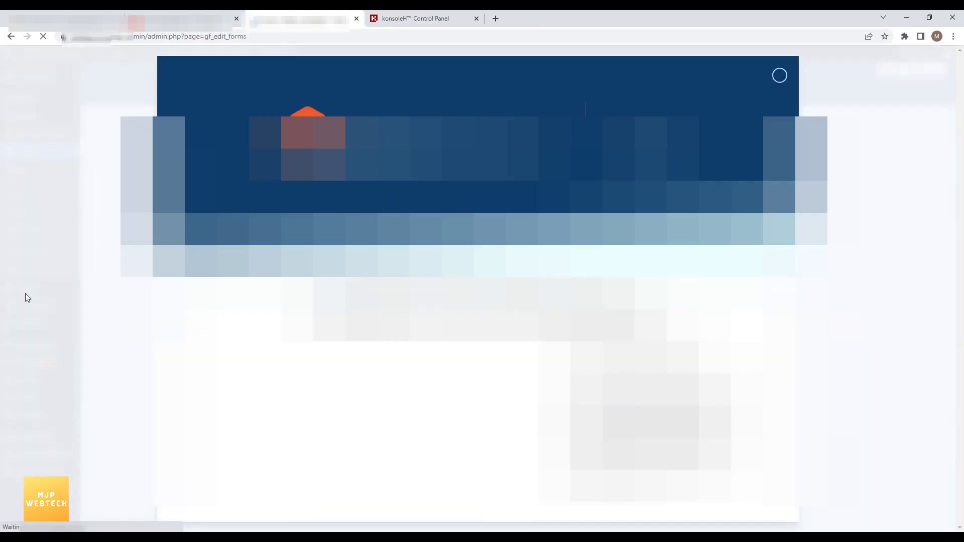
pyautogui.click(781, 75)
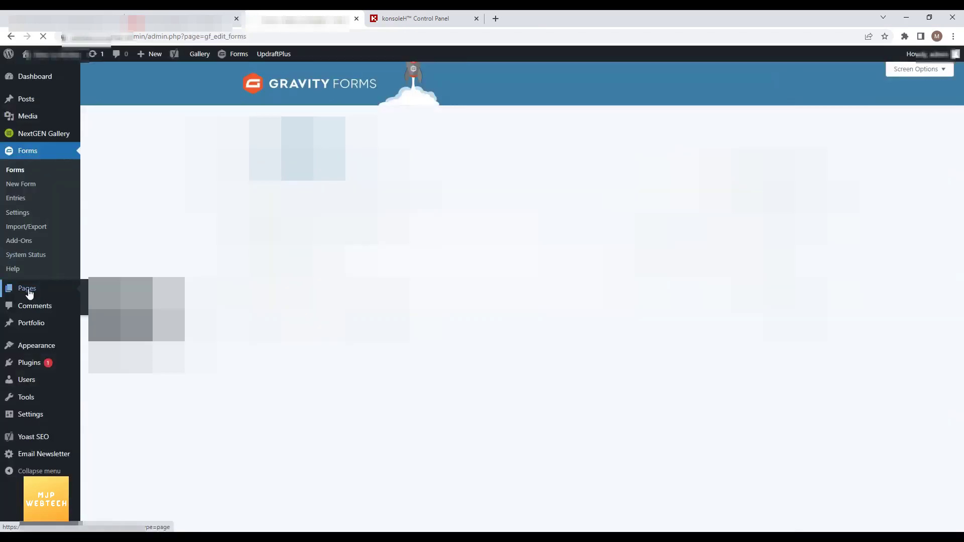
pyautogui.click(28, 289)
pyautogui.click(35, 222)
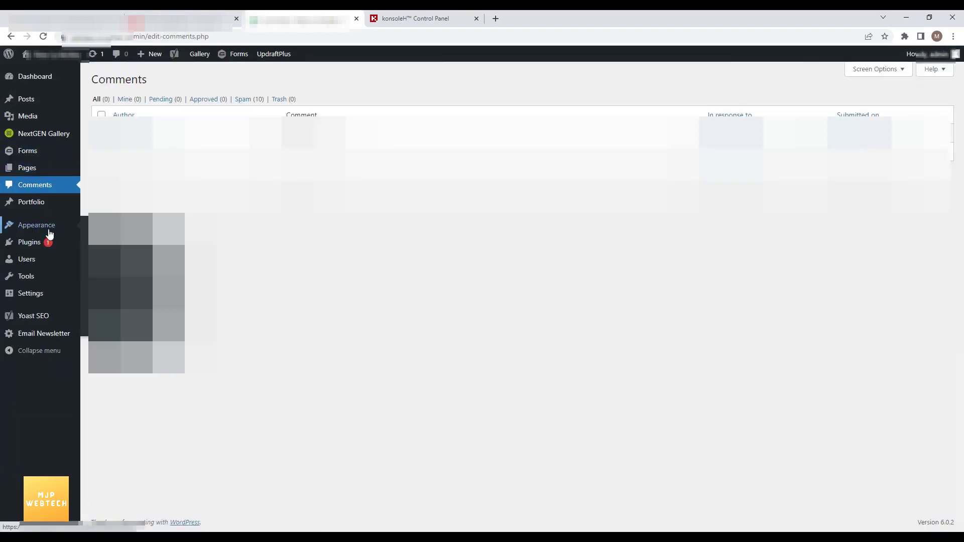
# Check the Themes page and Customizer, followed by the Plugins, Users and General Settings admin pages.
pyautogui.click(49, 234)
pyautogui.click(20, 261)
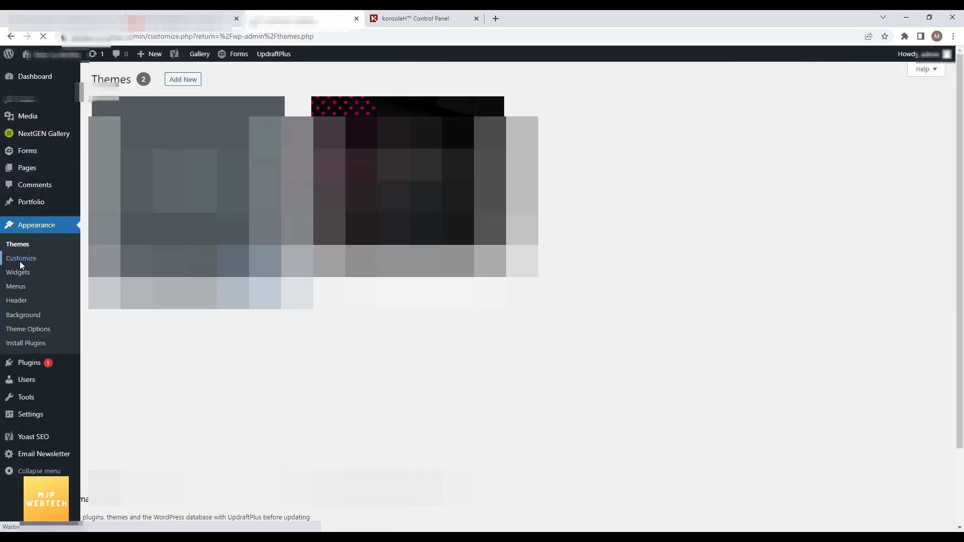
pyautogui.click(13, 58)
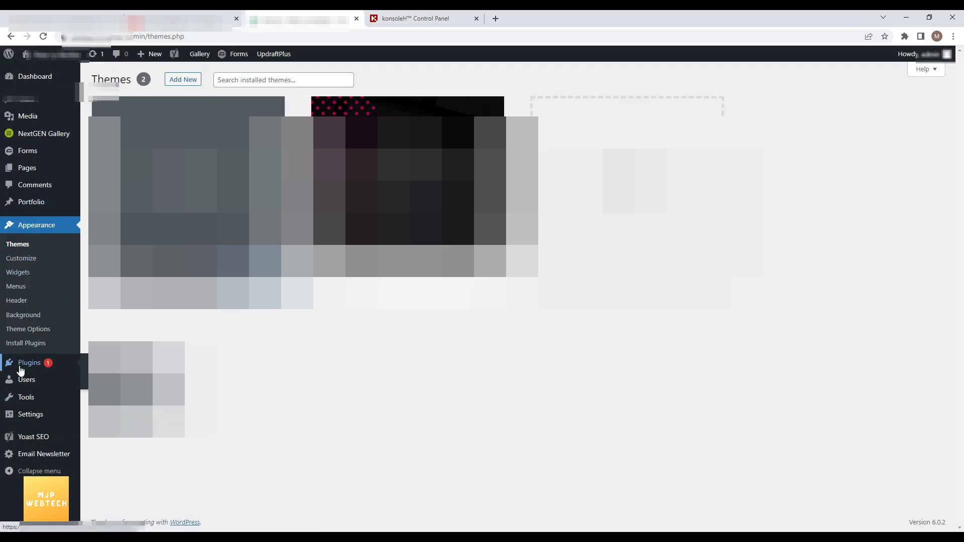
pyautogui.click(21, 367)
pyautogui.click(26, 297)
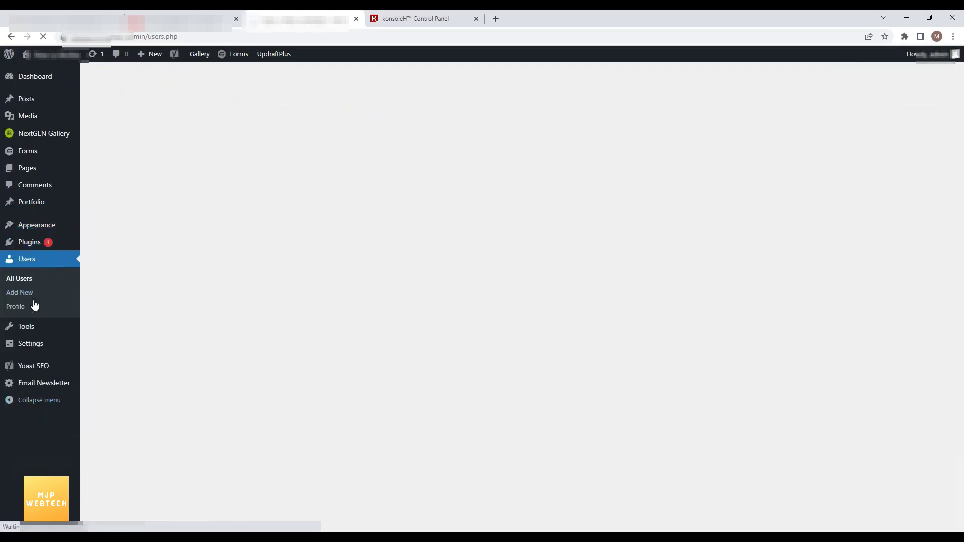
pyautogui.click(26, 327)
# Switch to the konsoleH file manager, select index.php.bak07092022 in public_html, and return to the WordPress admin site.
pyautogui.click(415, 18)
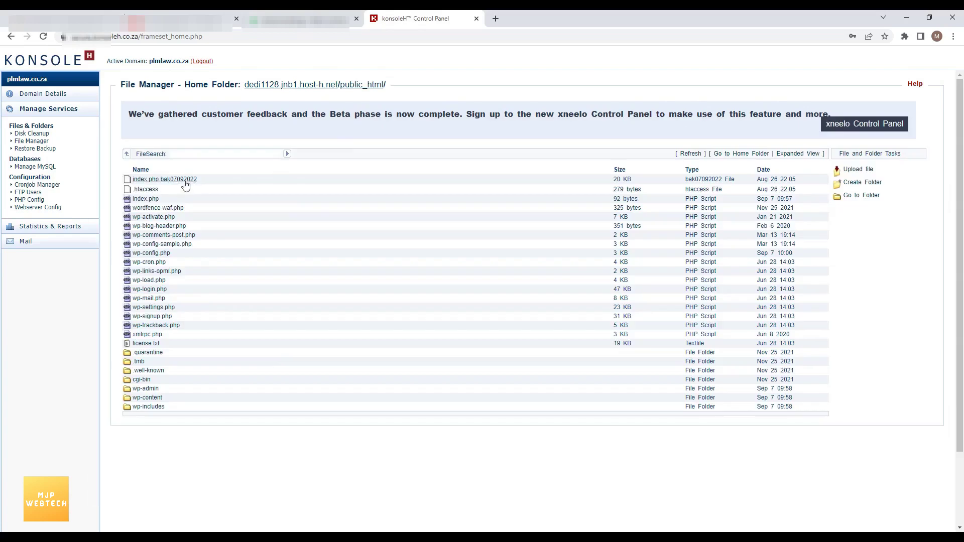
pyautogui.click(154, 189)
pyautogui.click(154, 181)
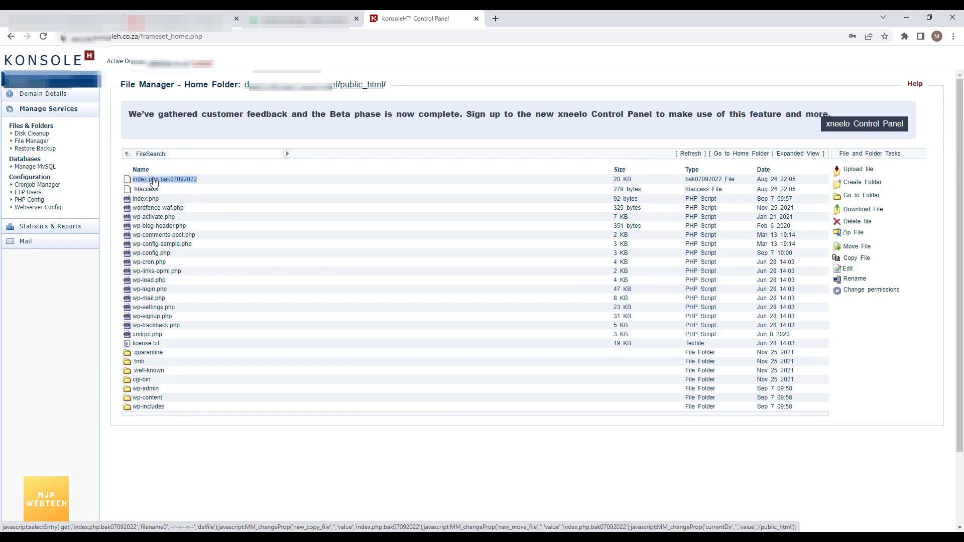
pyautogui.click(302, 18)
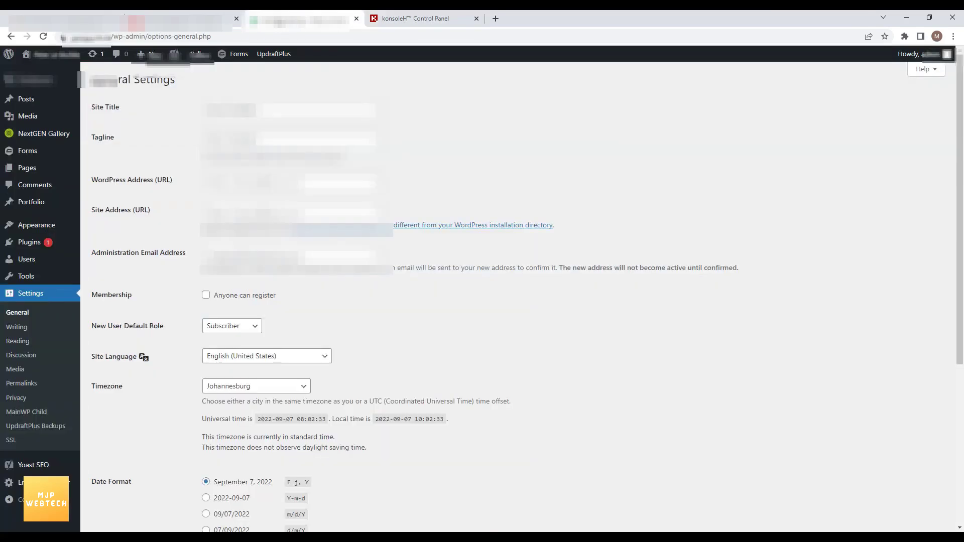